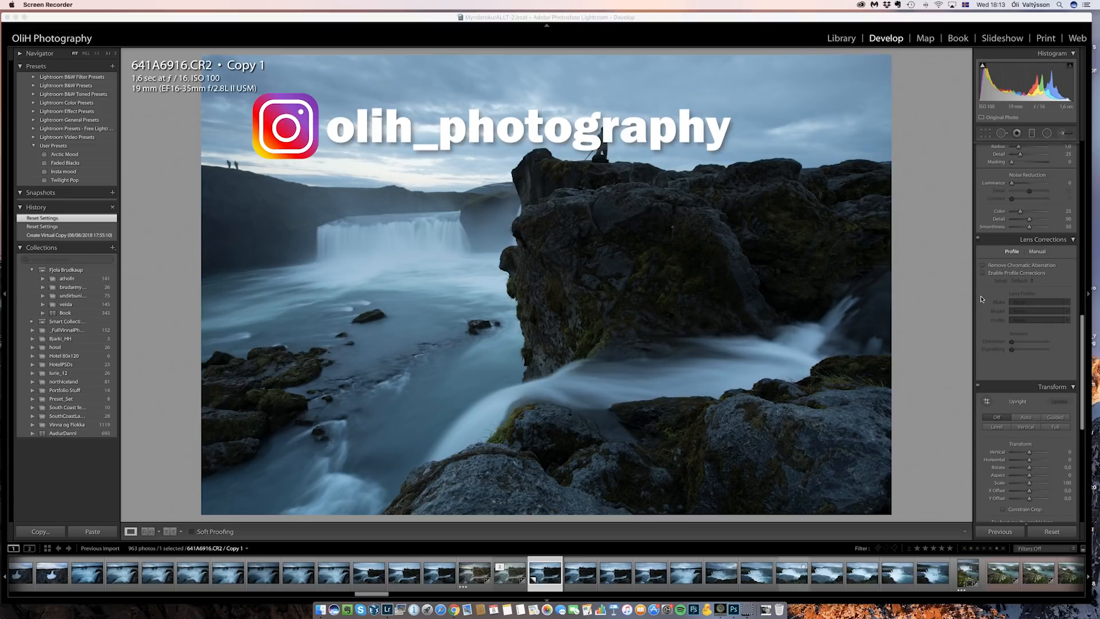
# Step: Enable lens profile corrections and chromatic aberration removal for the waterfall photo, inspecting the ridge line up close
pyautogui.click(983, 275)
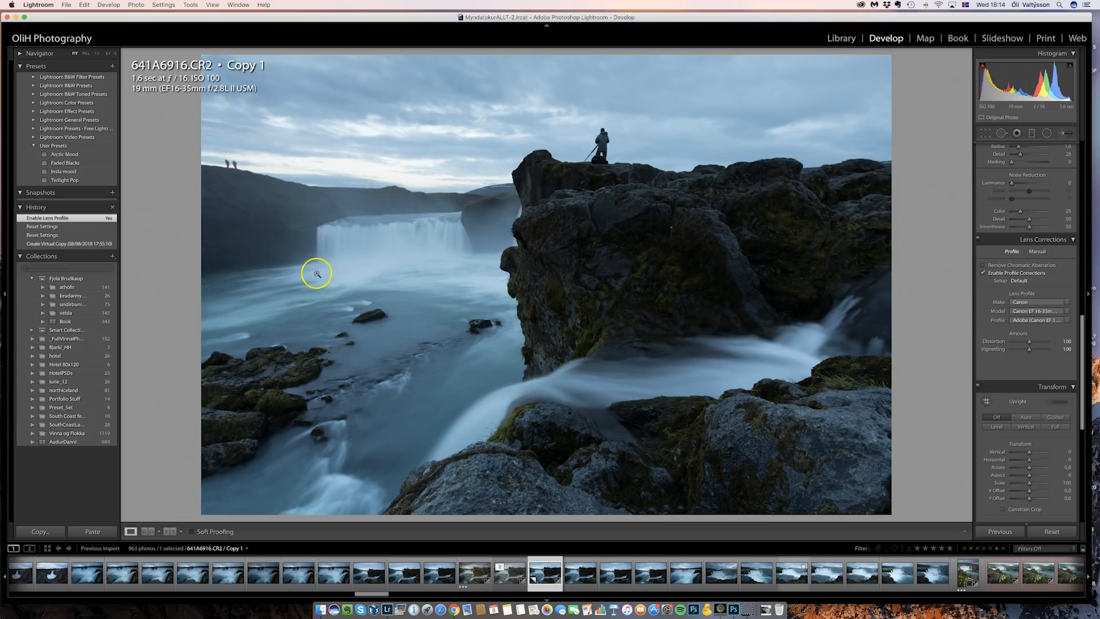
pyautogui.click(357, 207)
pyautogui.moveTo(335, 192); pyautogui.dragTo(439, 243)
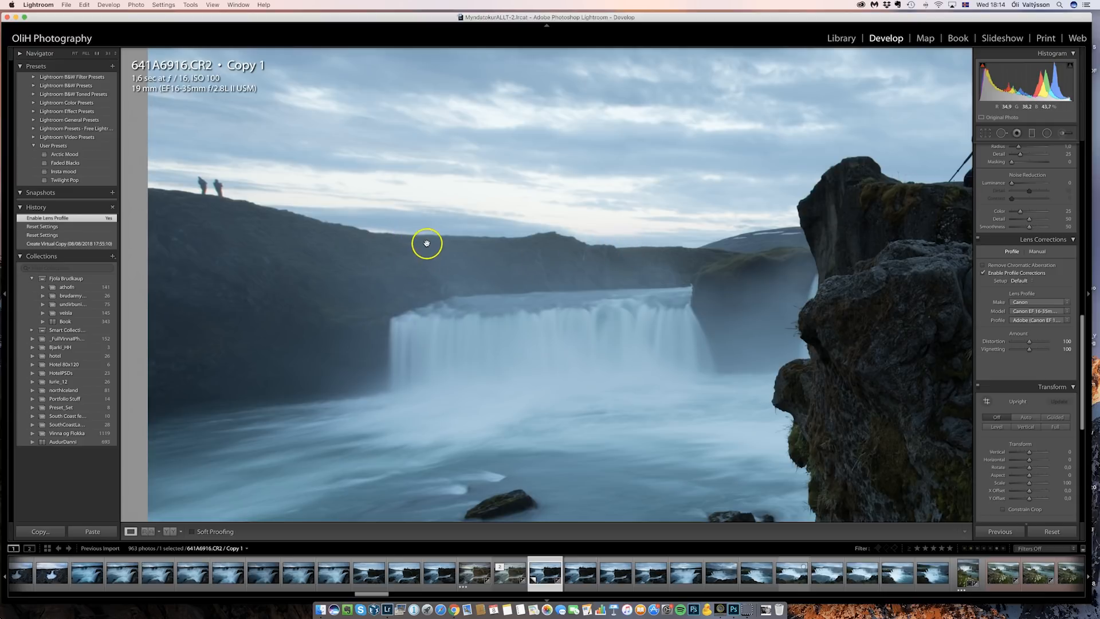
pyautogui.click(983, 265)
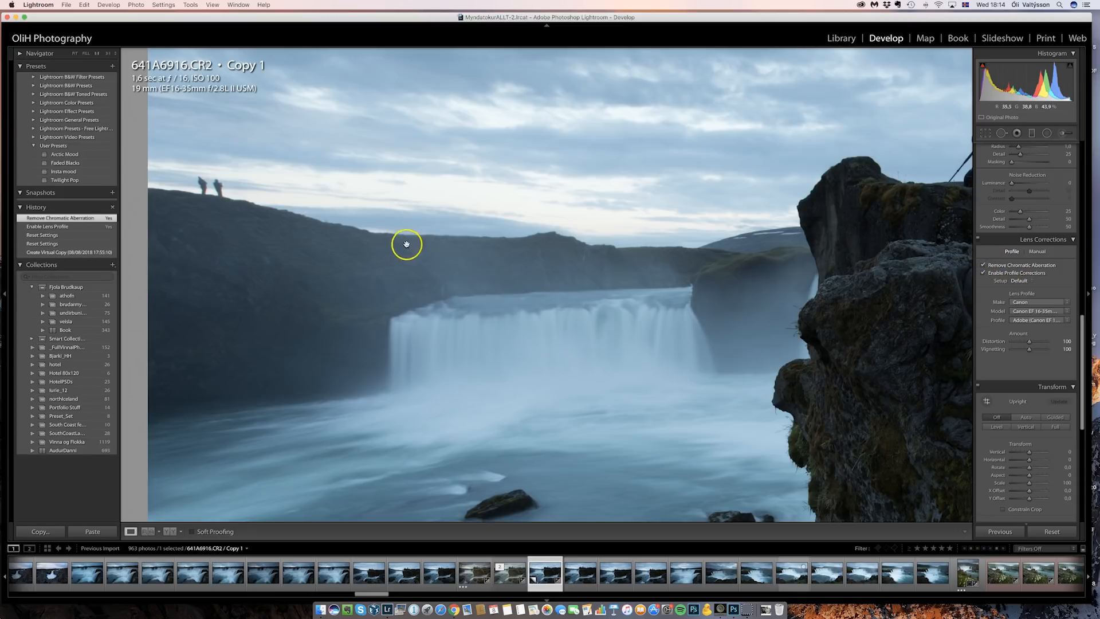
pyautogui.moveTo(559, 207); pyautogui.dragTo(294, 231)
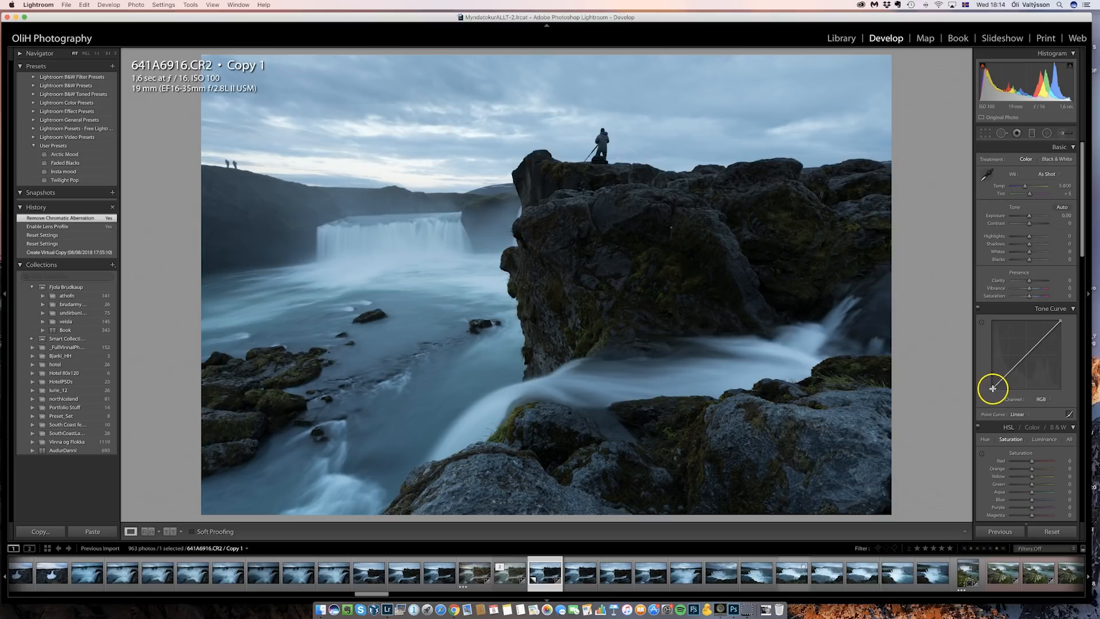
# Step: Raise the black point of the RGB tone curve to about 7.8 % for a faded, matte look in the shadows
pyautogui.moveTo(991, 389); pyautogui.dragTo(990, 385)
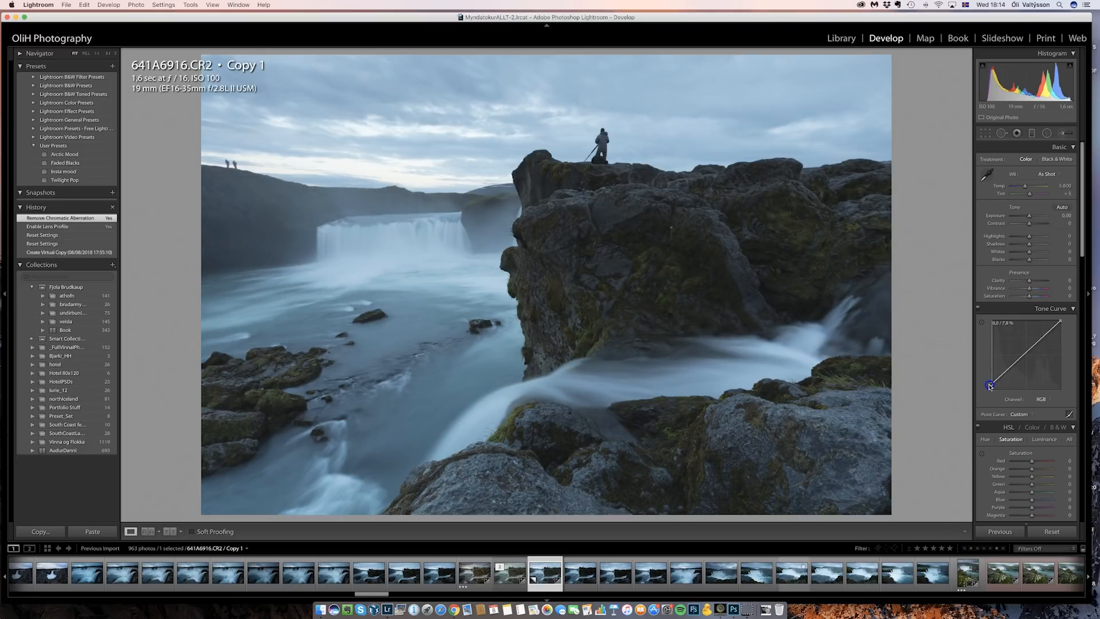
pyautogui.moveTo(989, 387); pyautogui.dragTo(987, 387)
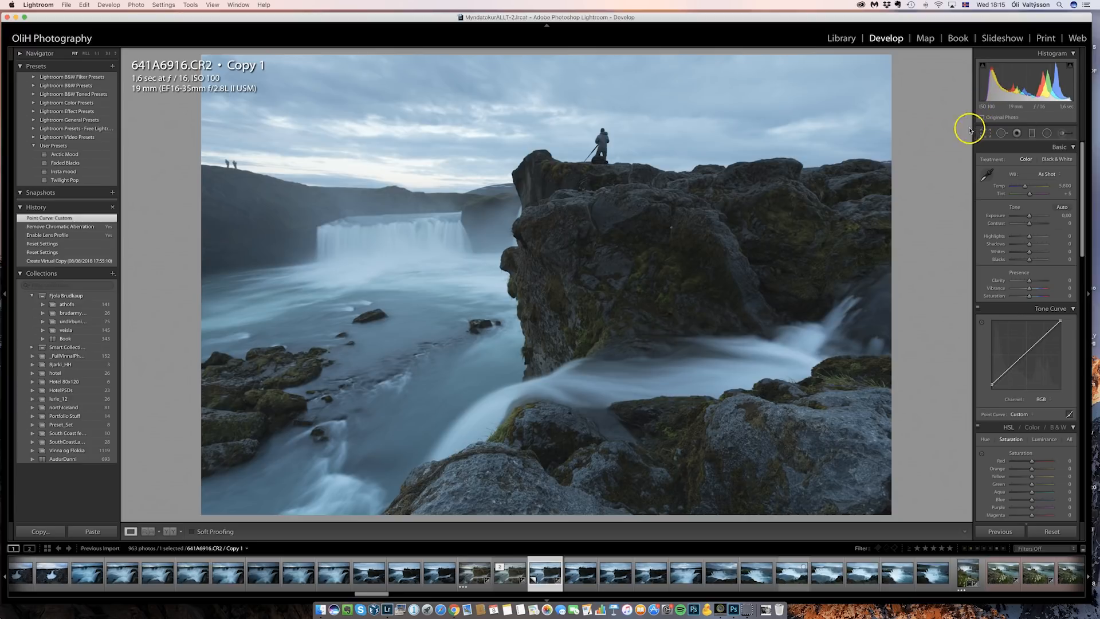
pyautogui.click(865, 169)
# Step: Set Shadows to +29 and Highlights to −23 in the basic tone adjustments
pyautogui.moveTo(1034, 245); pyautogui.dragTo(1037, 245)
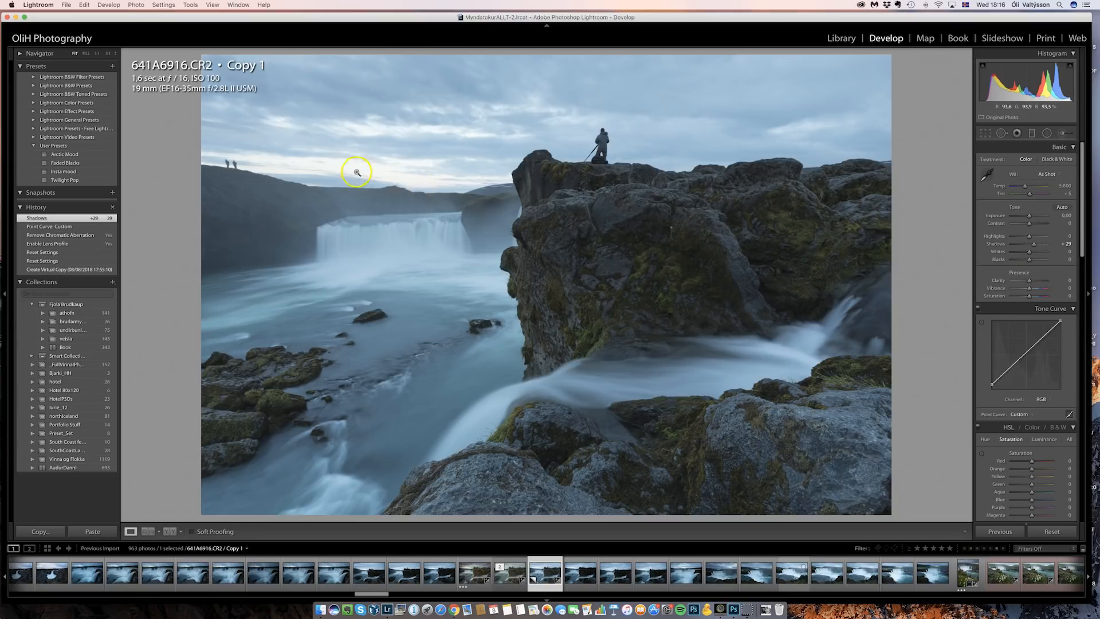
pyautogui.moveTo(1022, 237); pyautogui.dragTo(1024, 238)
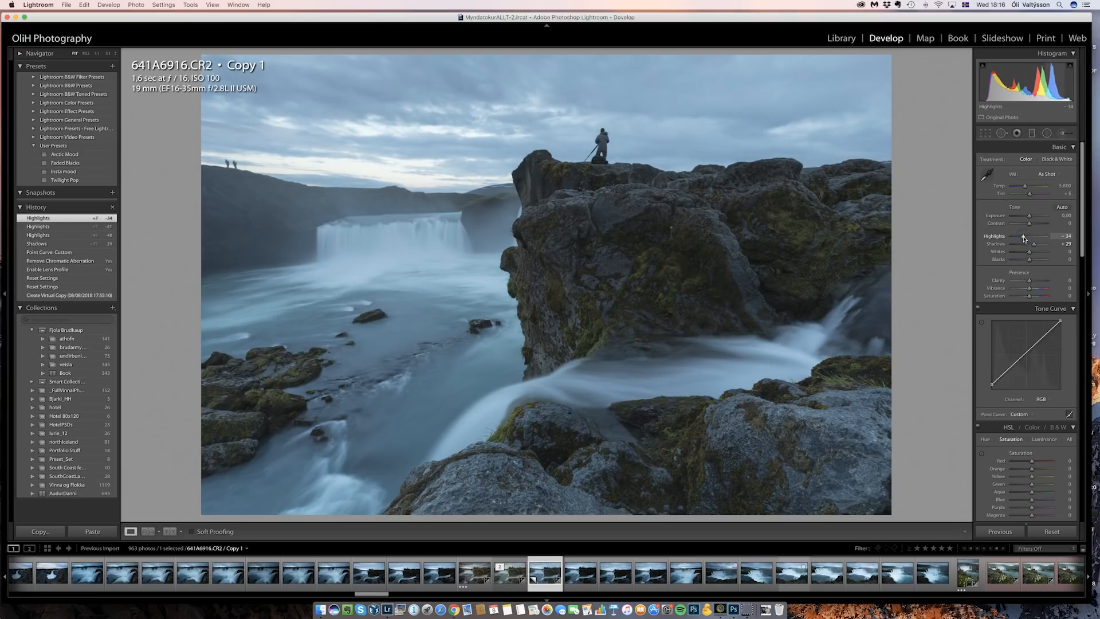
pyautogui.moveTo(1024, 239); pyautogui.dragTo(1024, 237)
pyautogui.doubleClick(1023, 237)
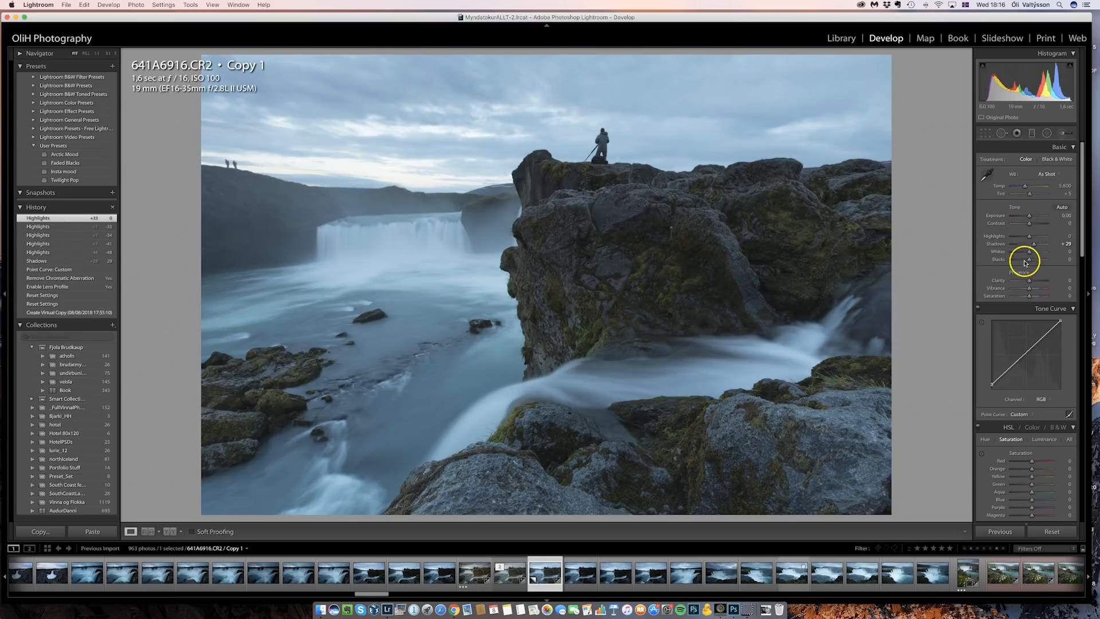
pyautogui.moveTo(1027, 237); pyautogui.dragTo(1024, 237)
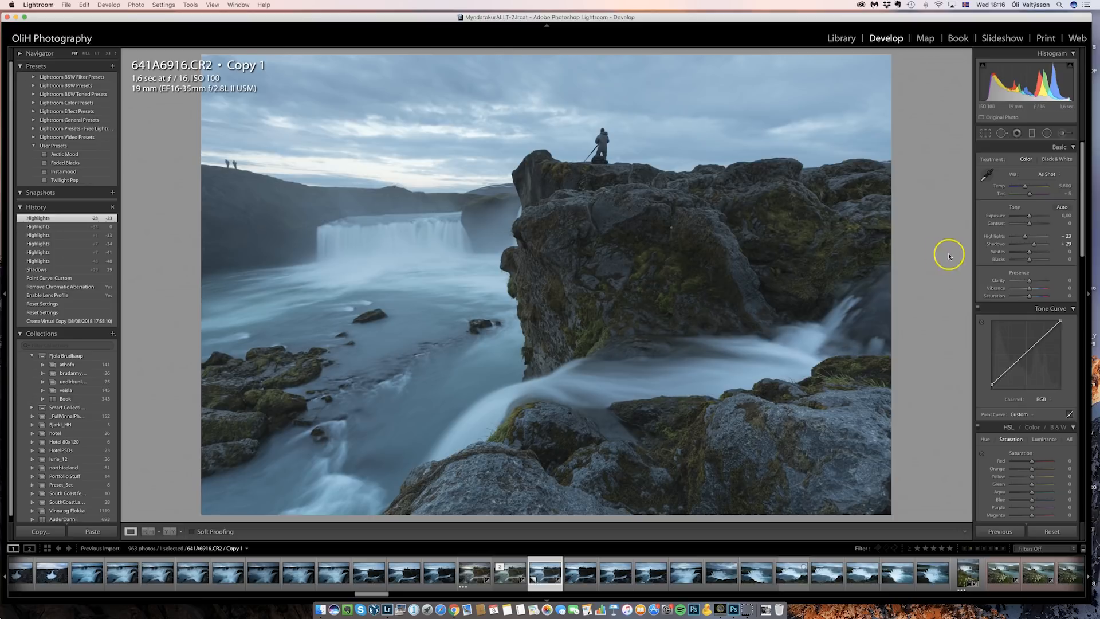
# Step: Warm the photo's white balance by setting the temperature to 7,239
pyautogui.click(1024, 187)
pyautogui.moveTo(1024, 187); pyautogui.dragTo(1031, 187)
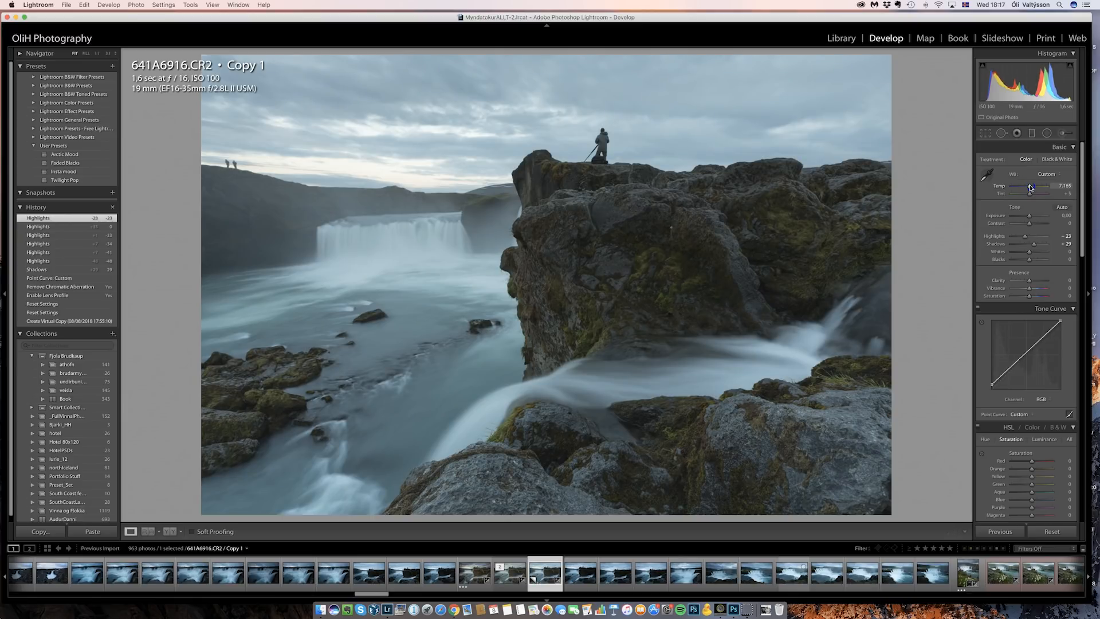
pyautogui.moveTo(1027, 189); pyautogui.dragTo(1027, 190)
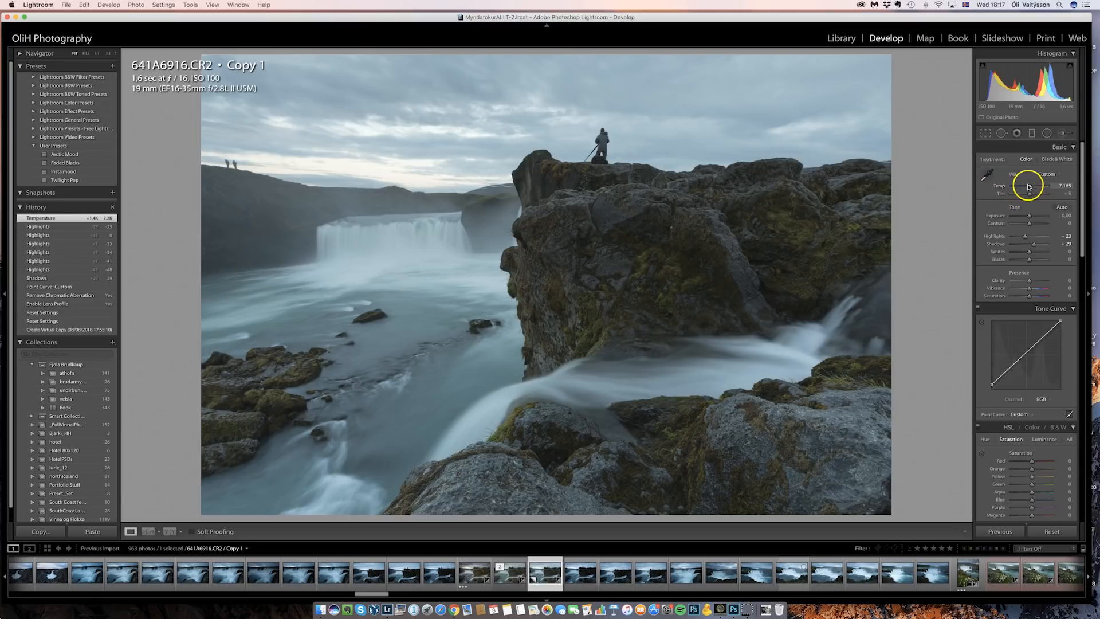
pyautogui.moveTo(1029, 187); pyautogui.dragTo(1030, 187)
pyautogui.moveTo(1030, 187); pyautogui.dragTo(1029, 187)
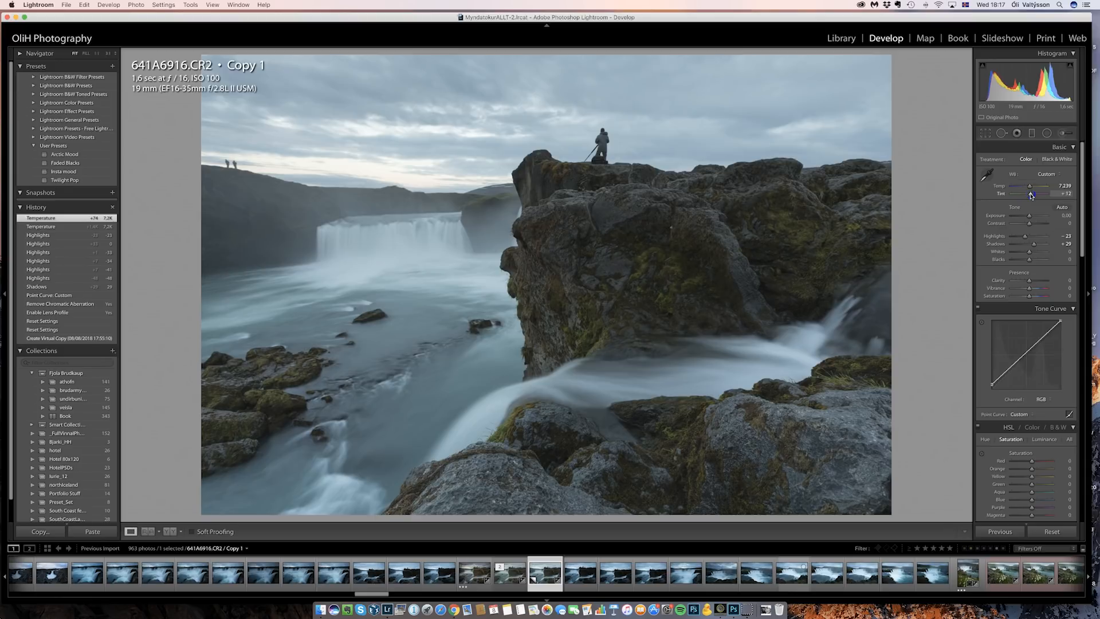
# Step: Try a stronger magenta tint on the photo and reset Tint to its default
pyautogui.moveTo(1032, 195); pyautogui.dragTo(1034, 195)
pyautogui.moveTo(1032, 194); pyautogui.dragTo(1032, 195)
pyautogui.doubleClick(1032, 195)
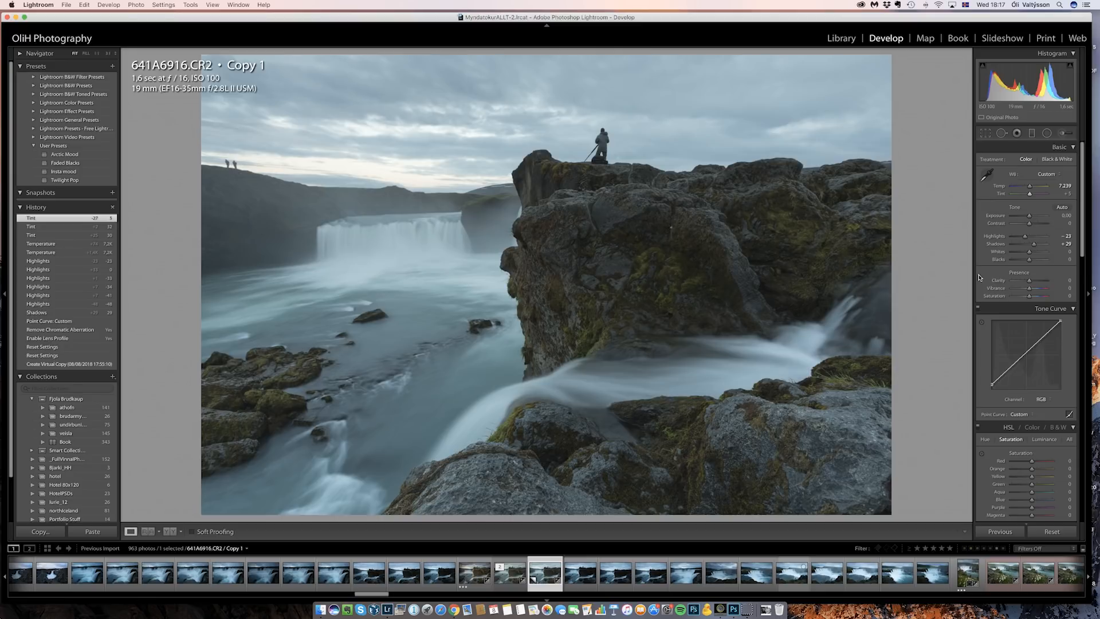
# Step: Open the adjusted virtual copy in Adobe Photoshop CC 2018 for further editing
pyautogui.rightClick(539, 580)
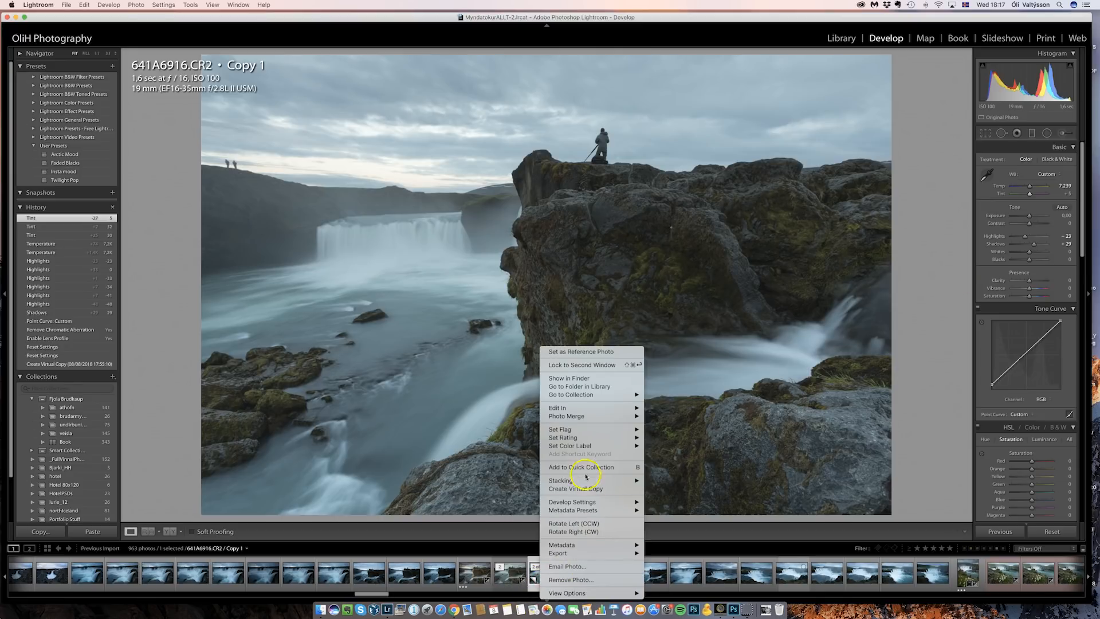
pyautogui.moveTo(575, 407)
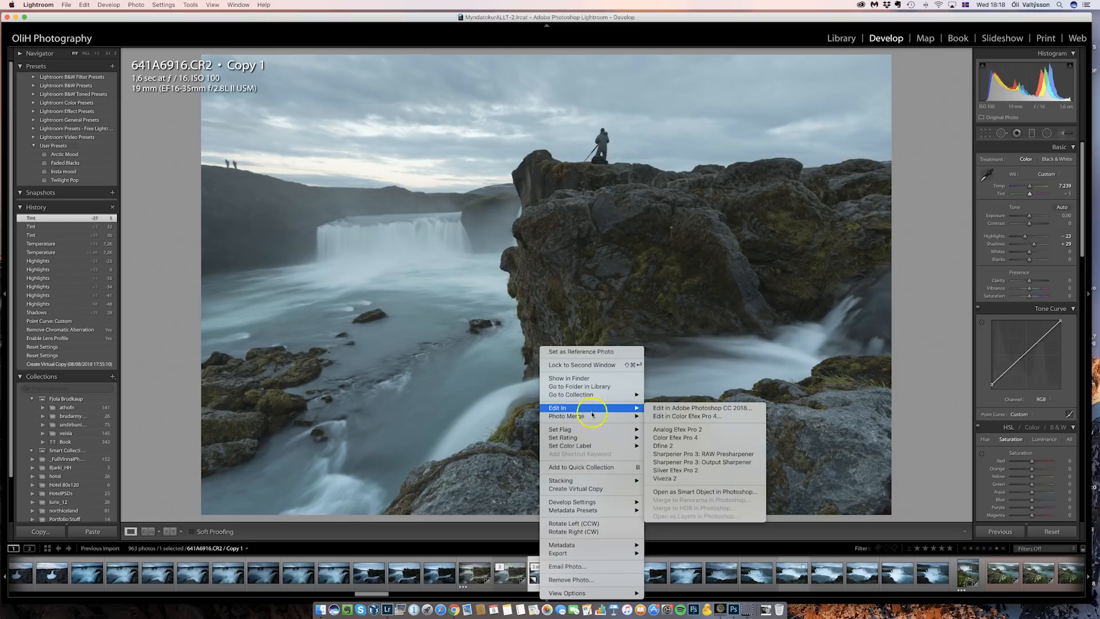
pyautogui.click(723, 409)
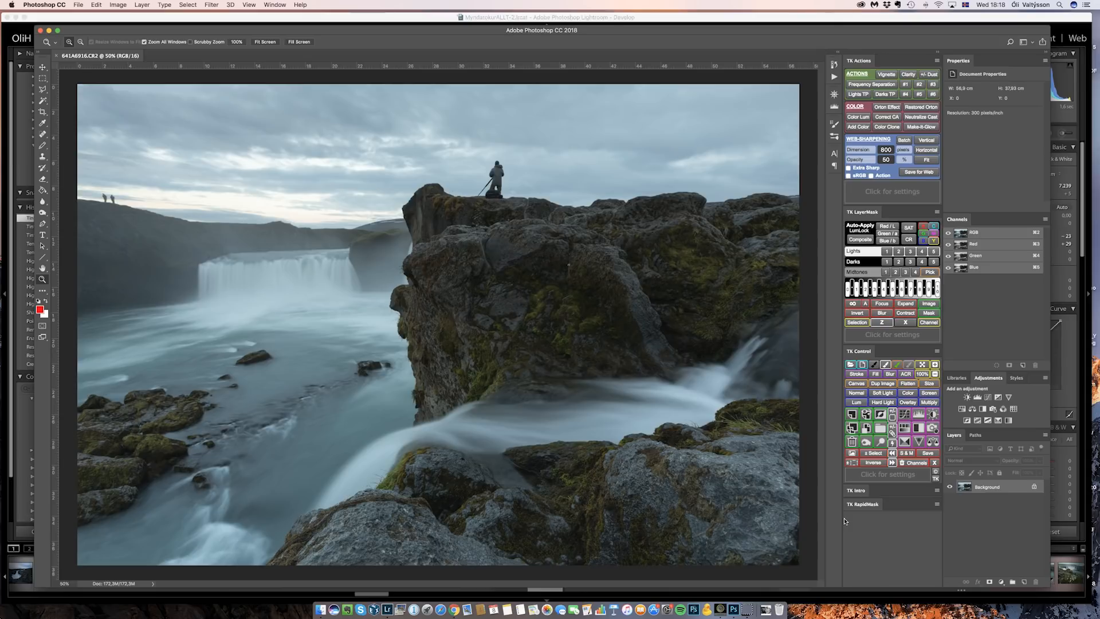
pyautogui.click(877, 498)
# Step: Add a Levels adjustment layer, mask it with the Darks 5 luminosity mask, and brighten its midtones
pyautogui.click(977, 398)
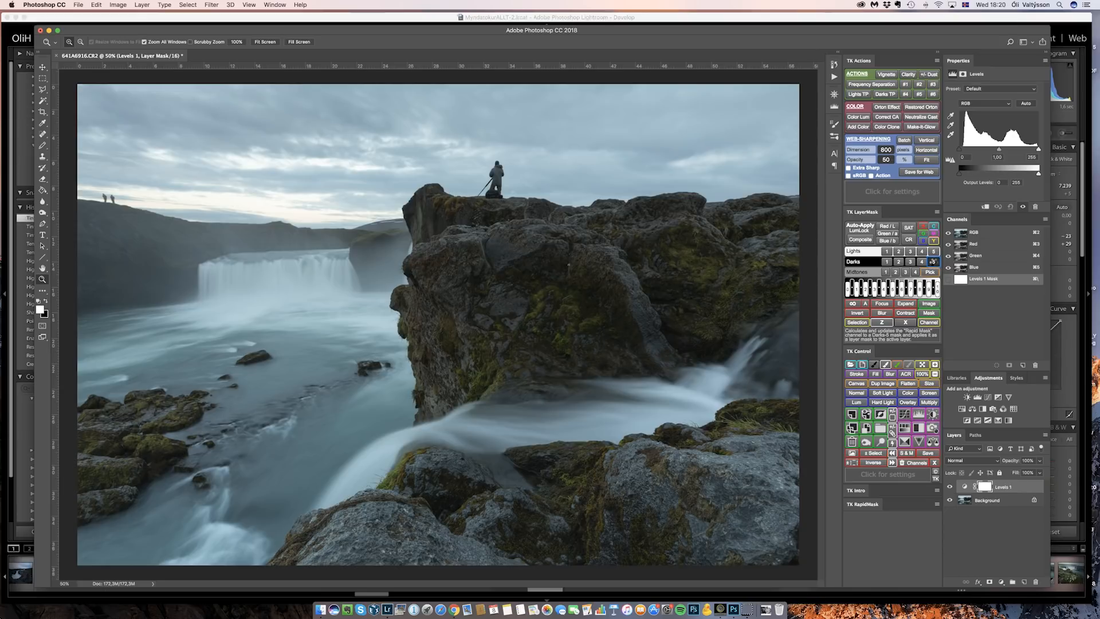
pyautogui.click(933, 261)
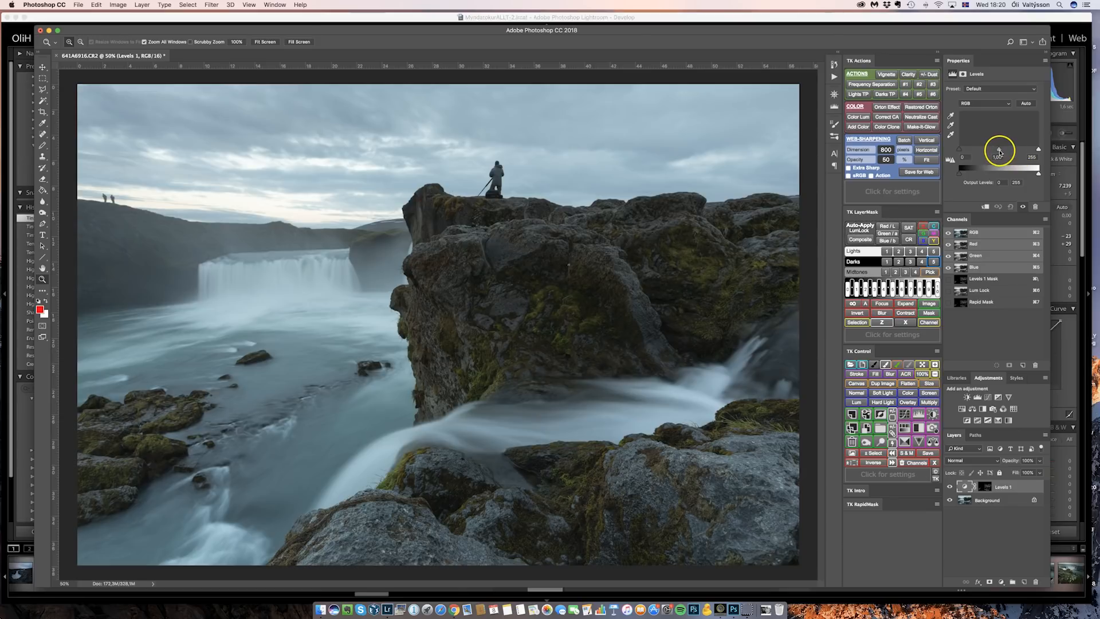
pyautogui.moveTo(992, 152)
pyautogui.mouseDown()
pyautogui.moveTo(1001, 151)
pyautogui.moveTo(977, 150)
pyautogui.mouseUp()
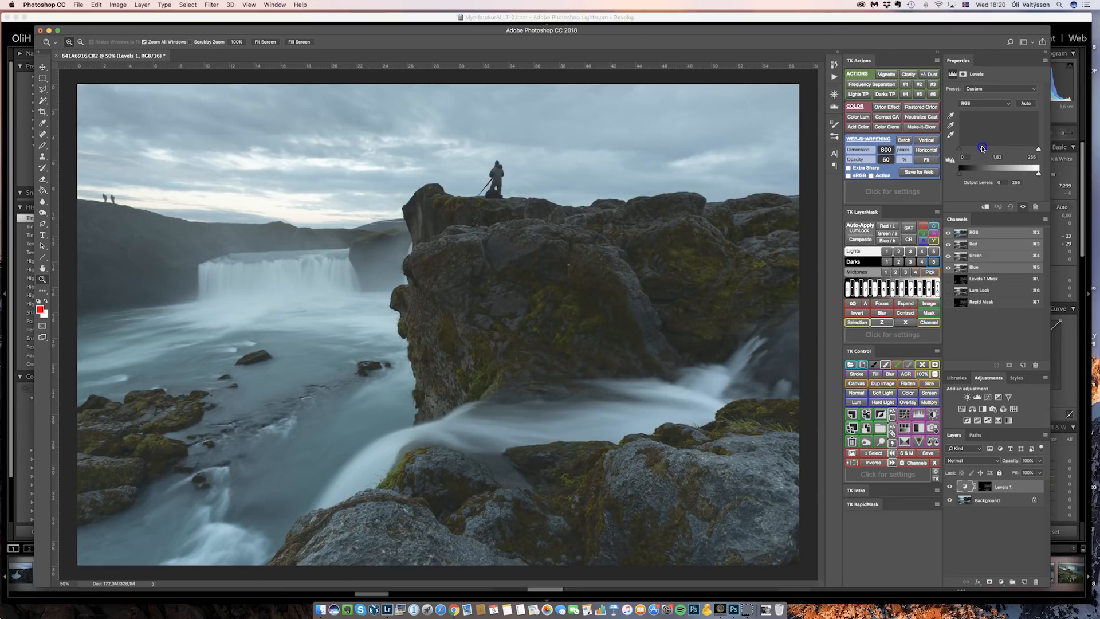
pyautogui.moveTo(984, 149)
pyautogui.mouseDown()
pyautogui.moveTo(957, 149)
pyautogui.moveTo(996, 149)
pyautogui.moveTo(981, 150)
pyautogui.mouseUp()
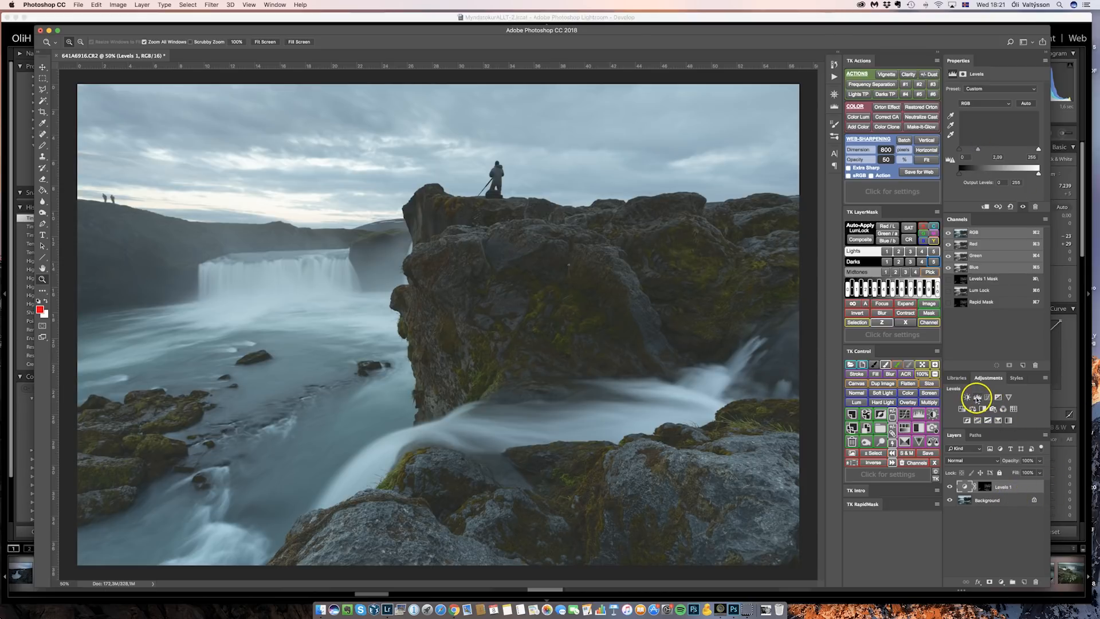
# Step: Add another Levels adjustment layer masked with Lights 5 and set its midtone value to 0.25
pyautogui.click(977, 397)
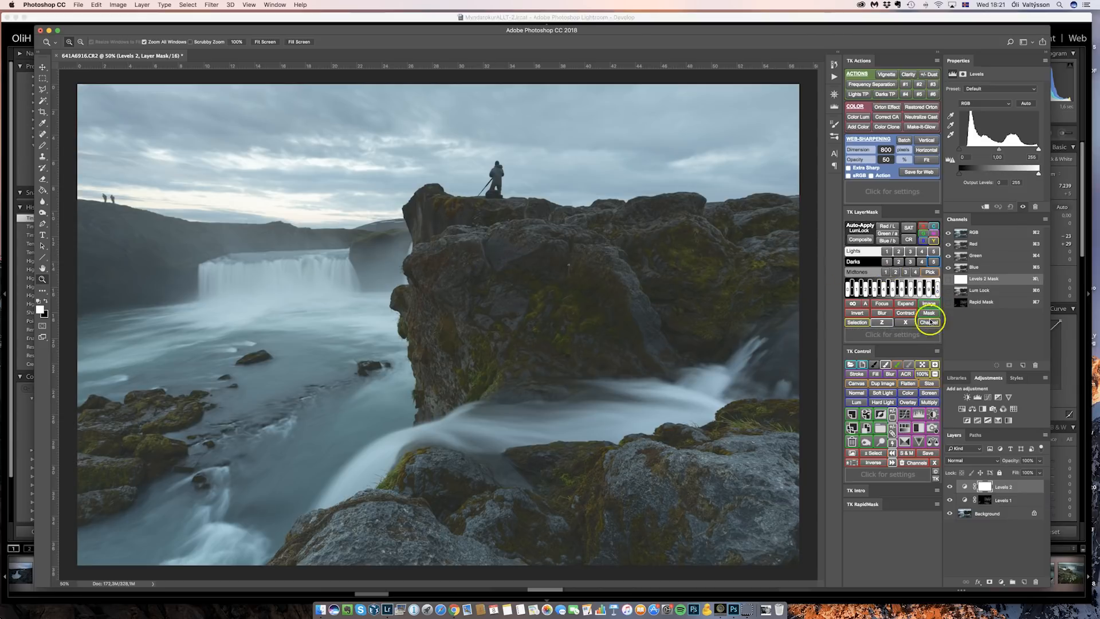
pyautogui.click(921, 252)
pyautogui.click(931, 252)
pyautogui.moveTo(998, 149); pyautogui.dragTo(1029, 151)
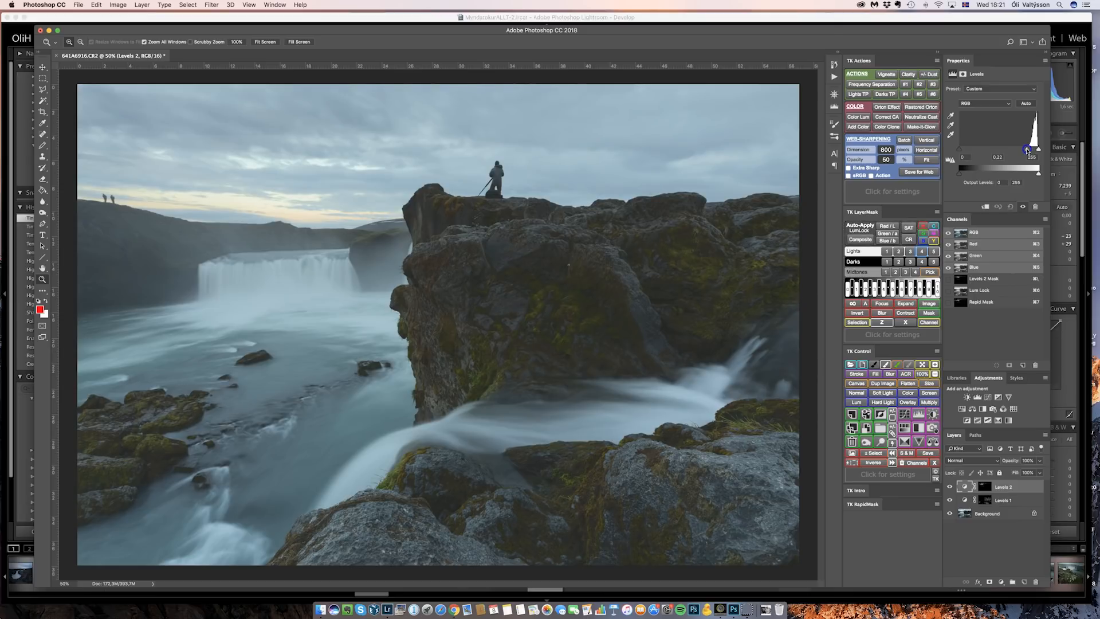
pyautogui.moveTo(1027, 150); pyautogui.dragTo(1014, 149)
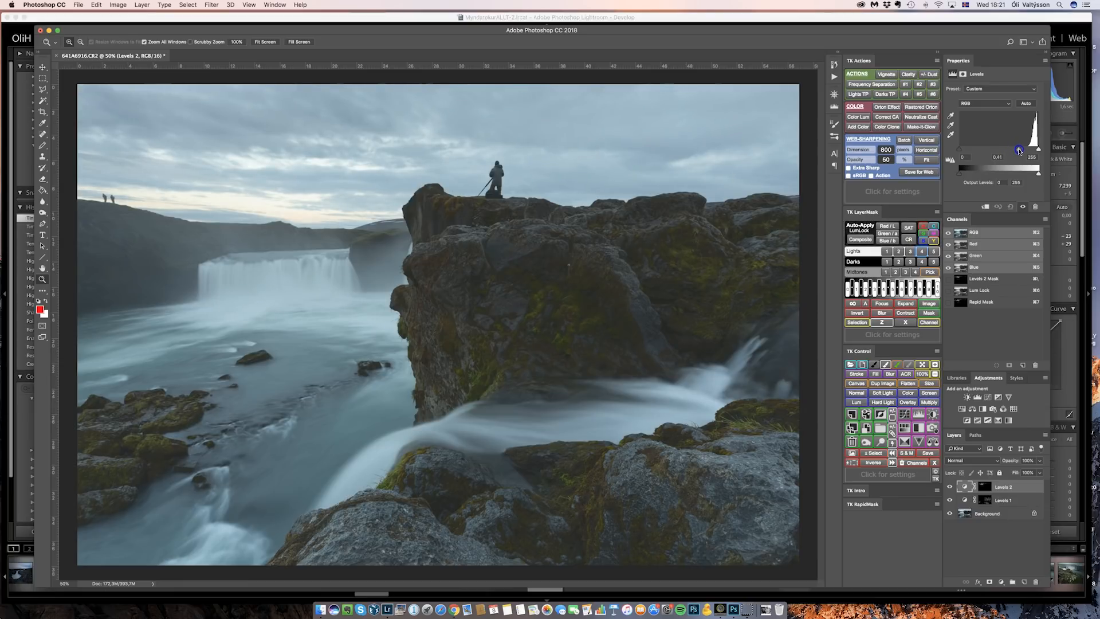
pyautogui.moveTo(1019, 150); pyautogui.dragTo(1024, 151)
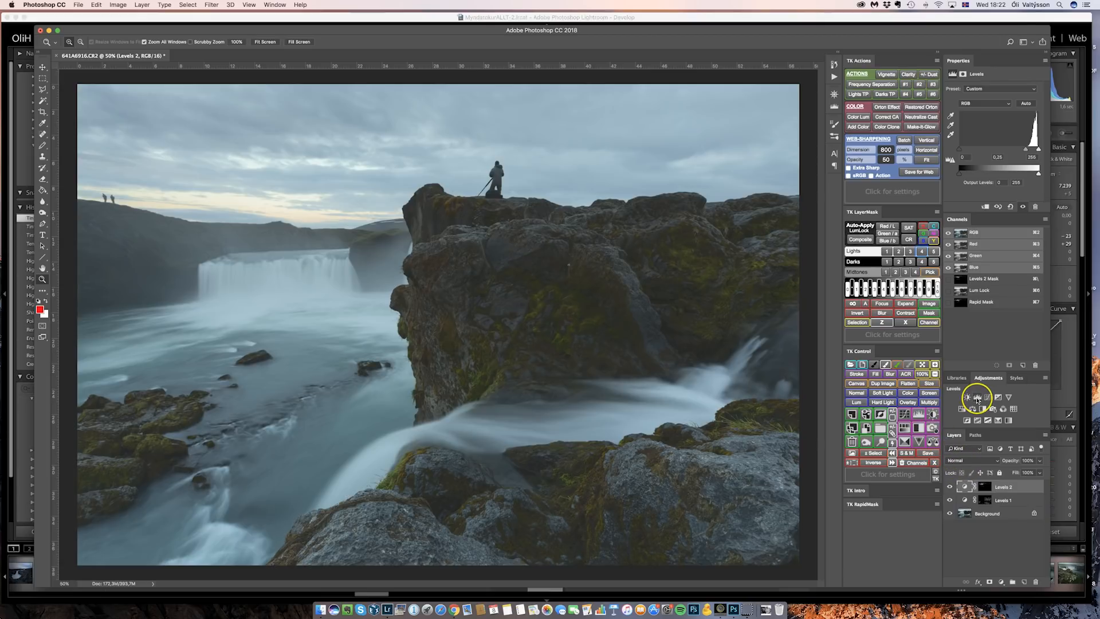
# Step: Add a third Levels adjustment layer masked with Midtones 2 and set its midtone value to 0.72
pyautogui.click(977, 397)
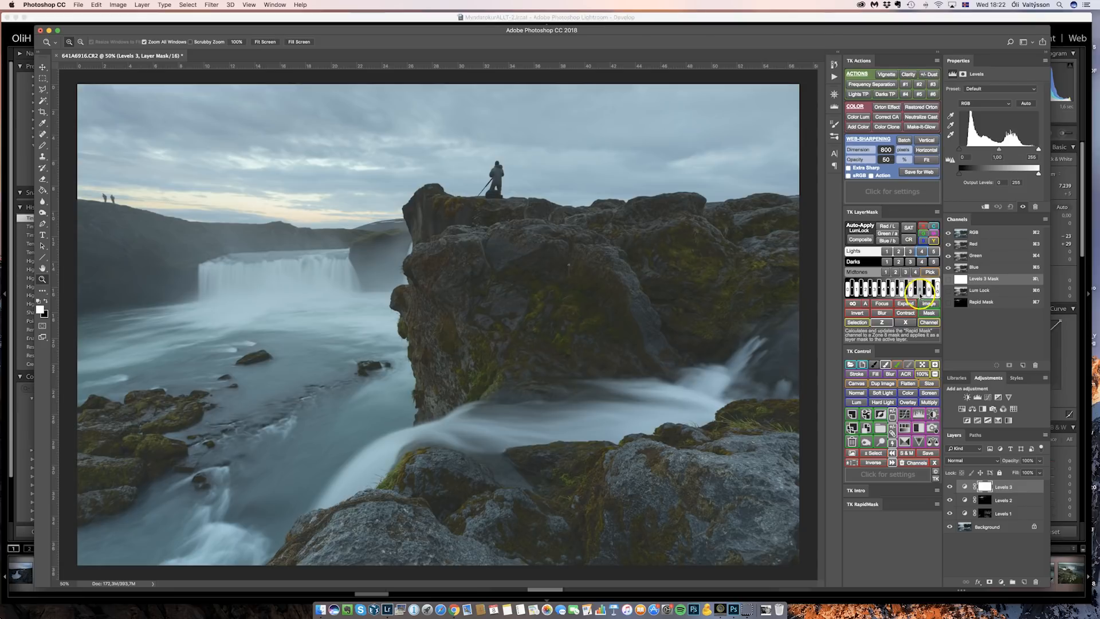
pyautogui.click(891, 277)
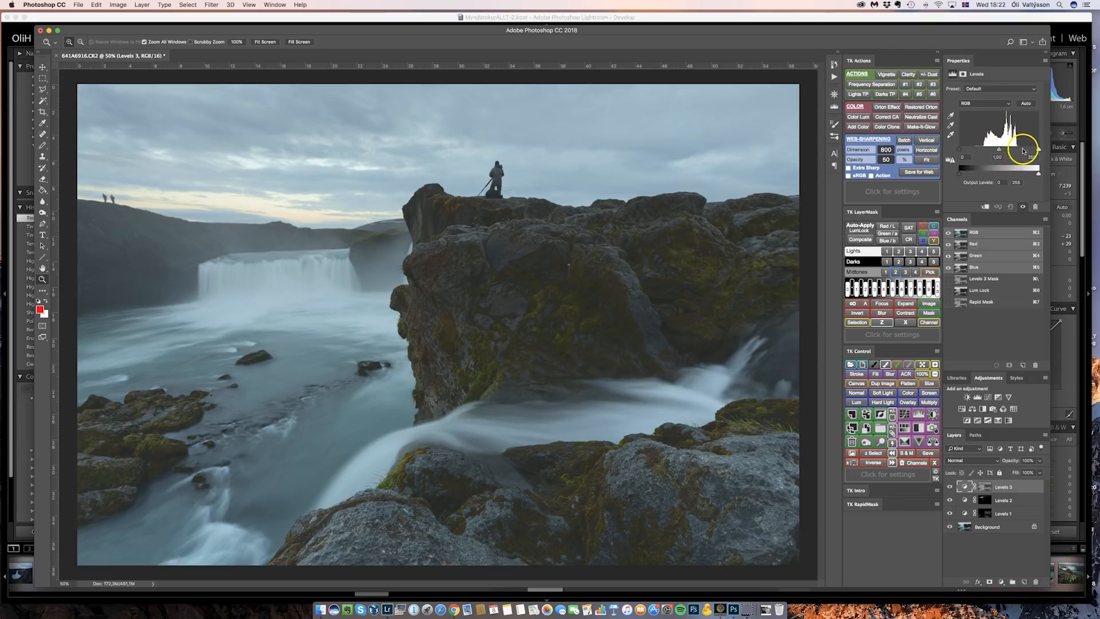
pyautogui.moveTo(1003, 154); pyautogui.dragTo(1009, 150)
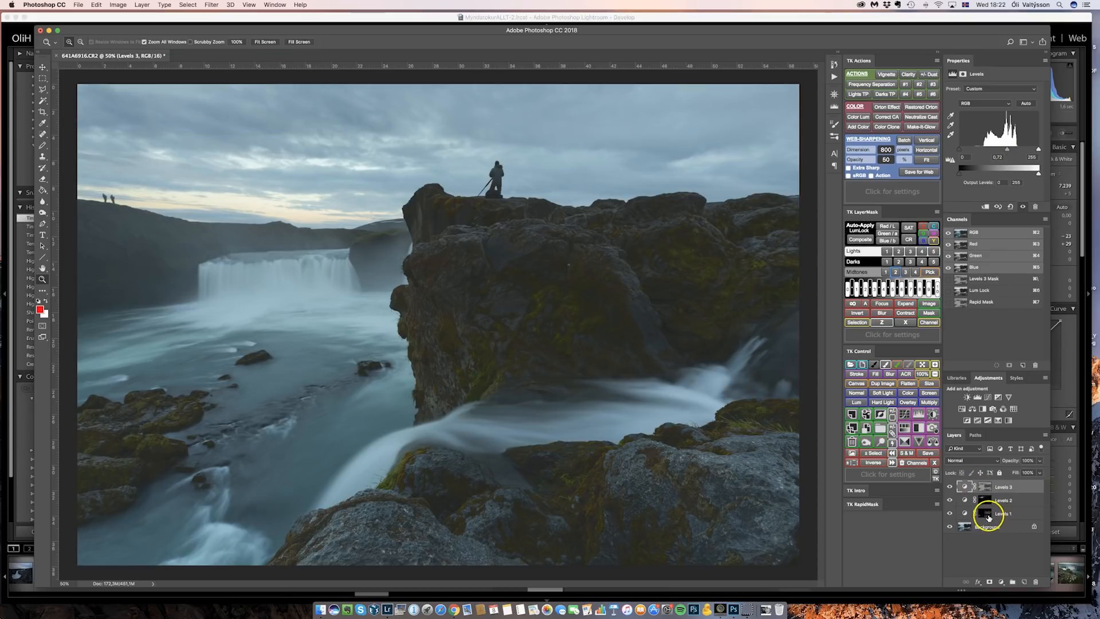
# Step: Brighten the dark areas further by setting the Levels 1 layer's midtone value to about 2.16
pyautogui.click(986, 515)
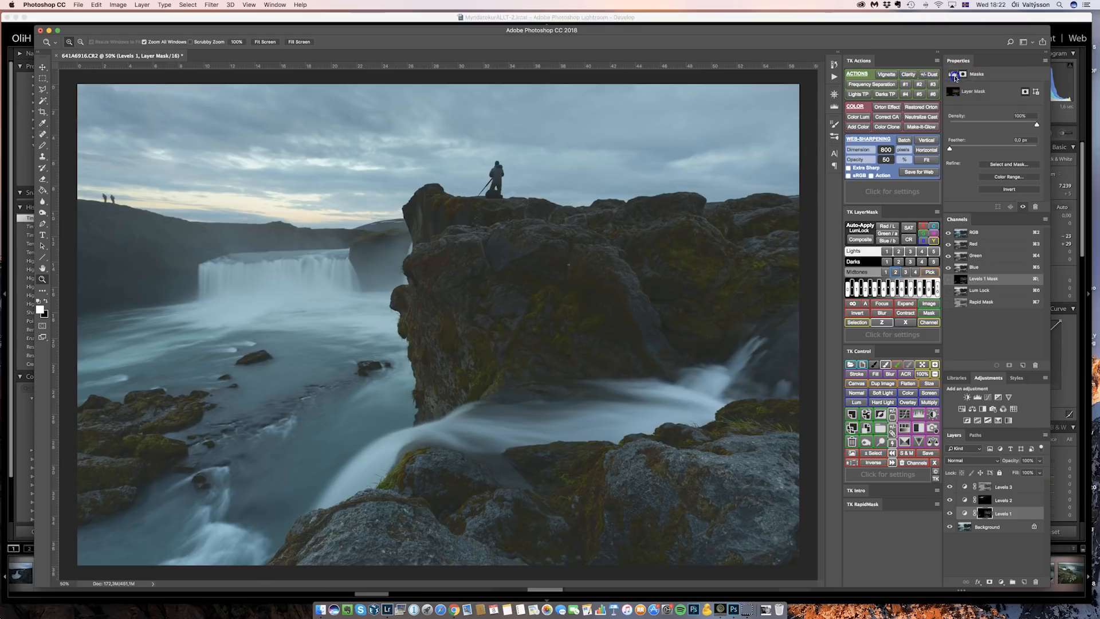
pyautogui.click(952, 74)
pyautogui.moveTo(993, 150); pyautogui.dragTo(981, 149)
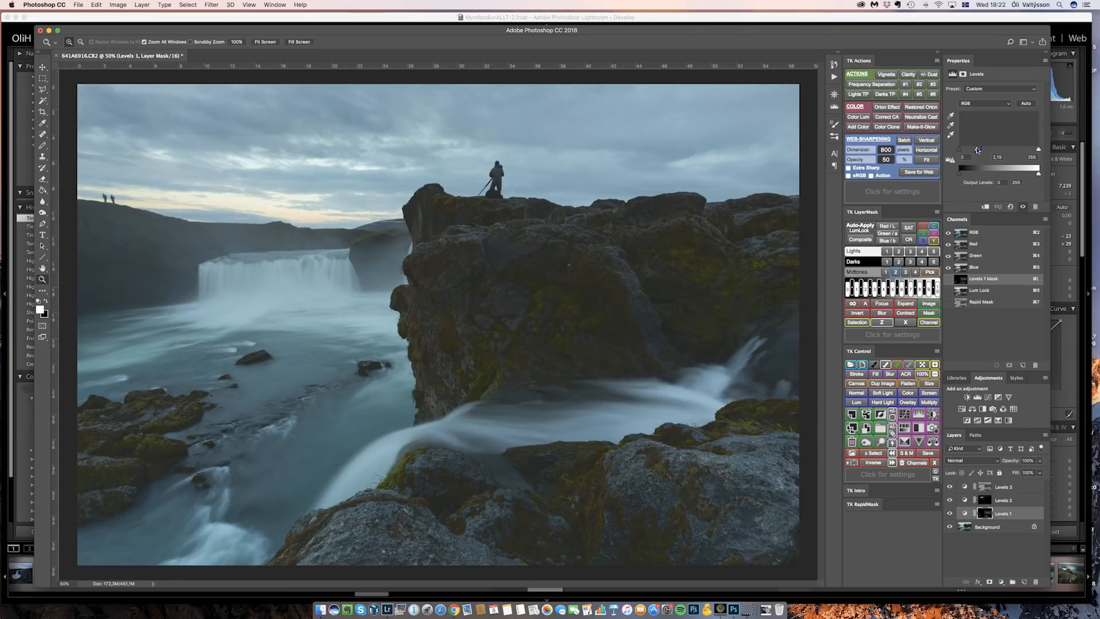
# Step: Stamp all visible layers into a new pixel layer above the Levels 3 layer
pyautogui.click(1026, 486)
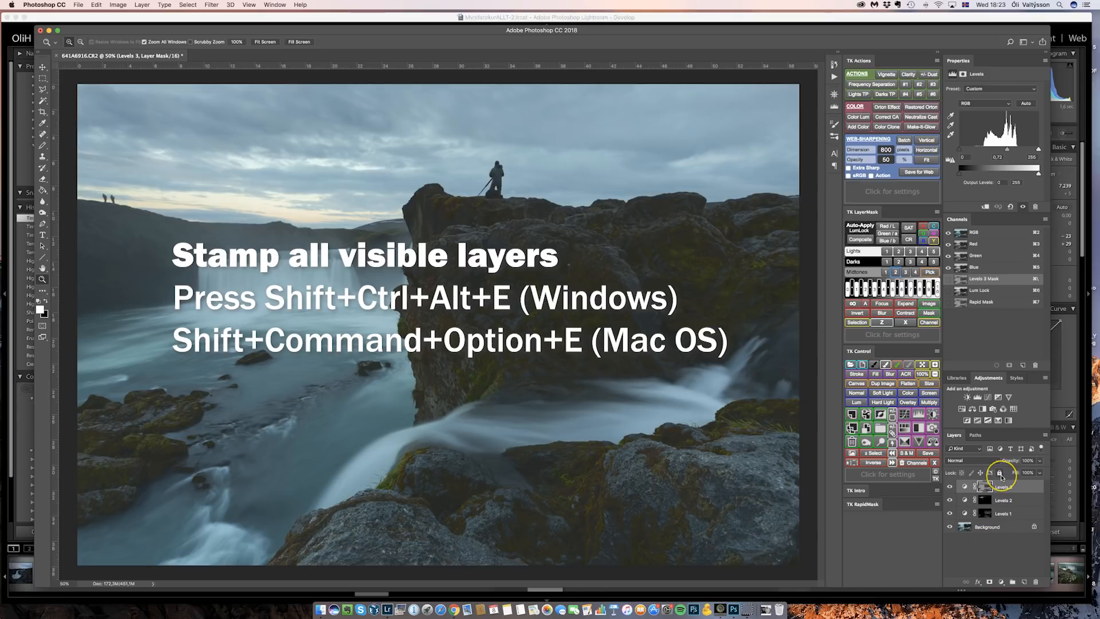
pyautogui.press('shift+super+alt+e')
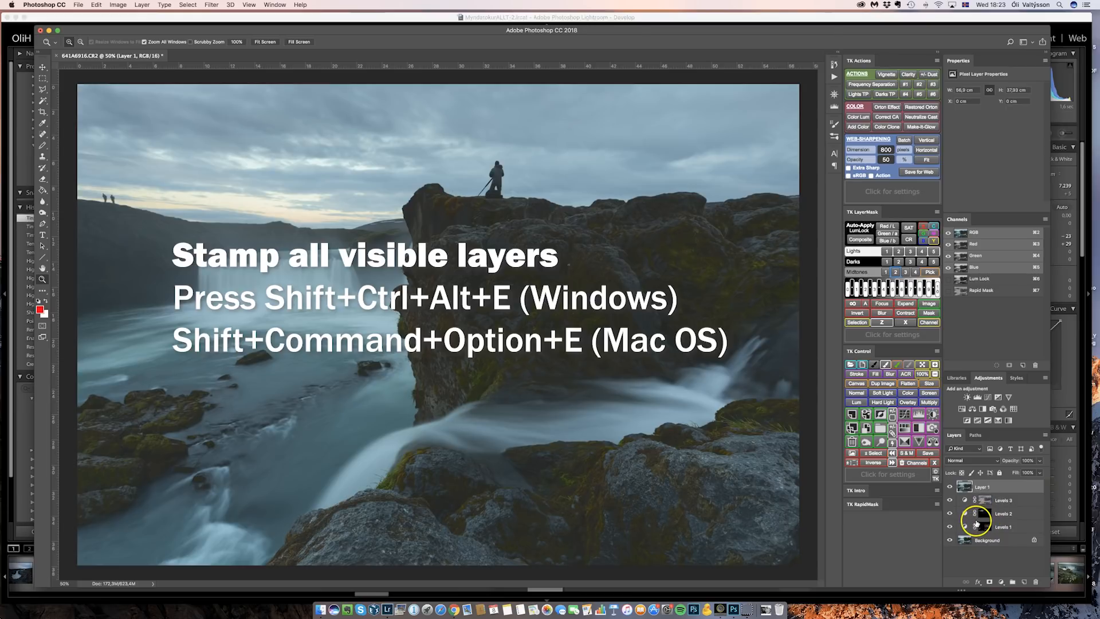
pyautogui.moveTo(949, 500); pyautogui.dragTo(946, 530)
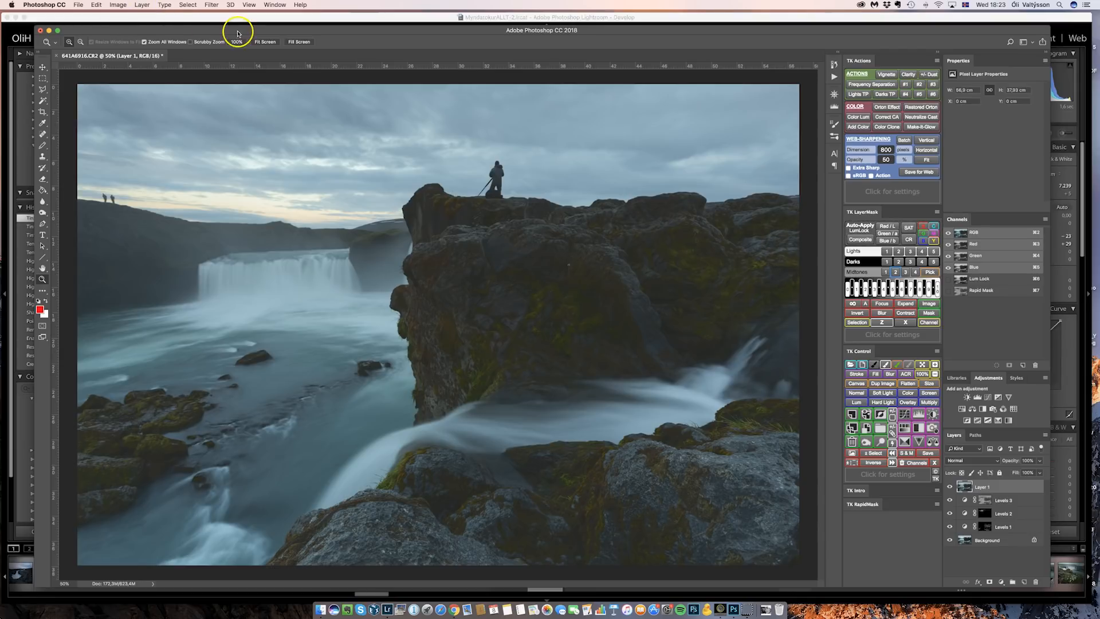
# Step: Apply a Gaussian Blur with a radius of about 118 pixels to the stamped Layer 1
pyautogui.click(209, 6)
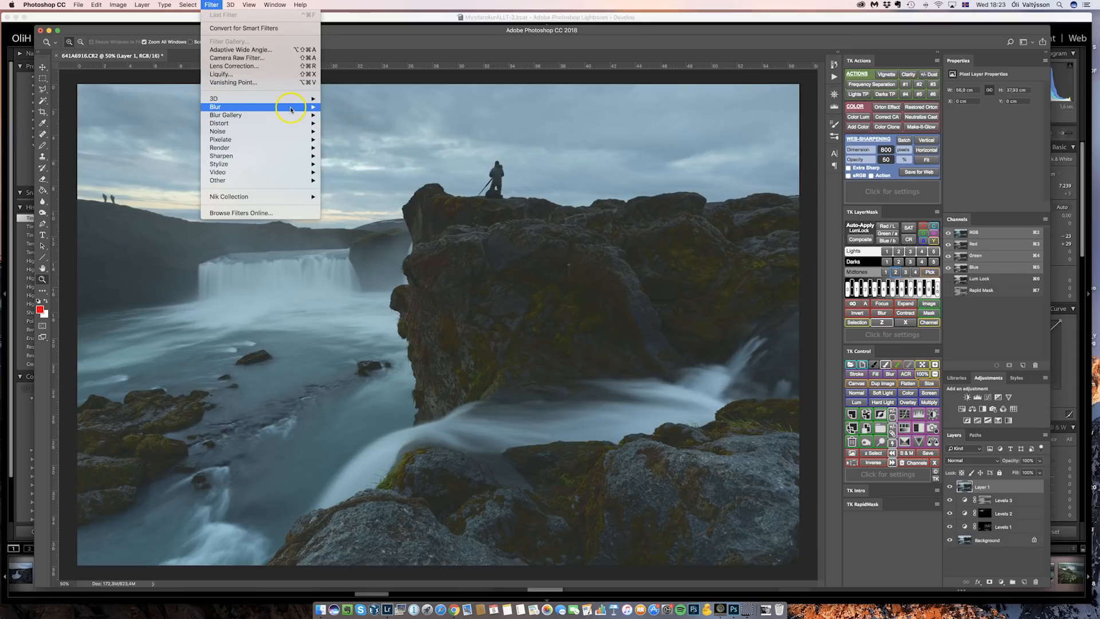
pyautogui.moveTo(298, 108)
pyautogui.click(355, 140)
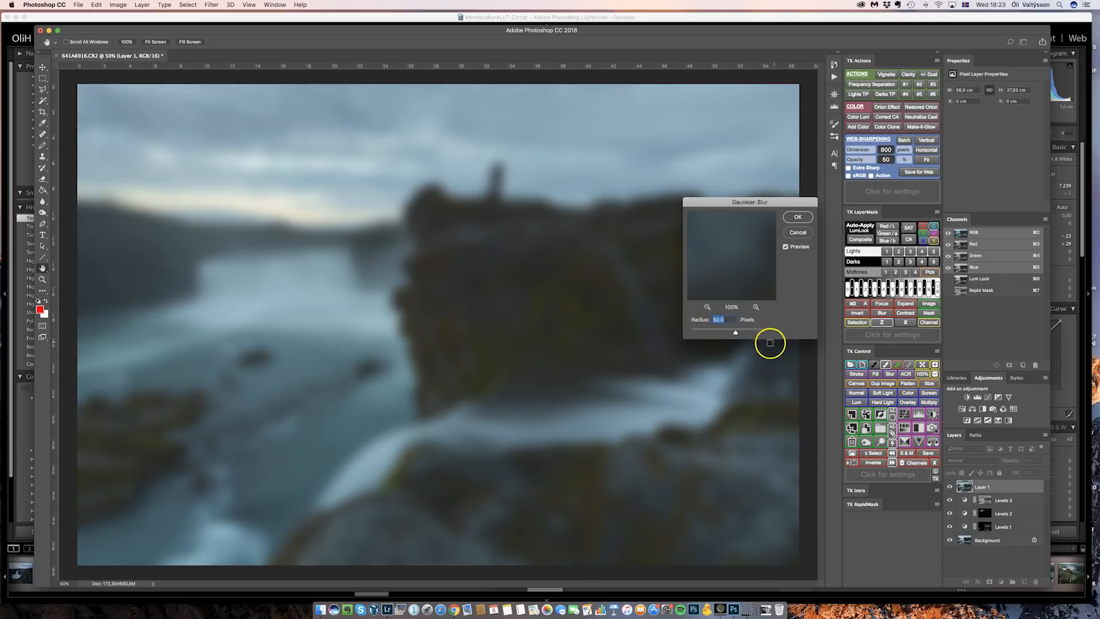
pyautogui.moveTo(735, 331)
pyautogui.mouseDown()
pyautogui.moveTo(747, 334)
pyautogui.moveTo(707, 333)
pyautogui.moveTo(745, 334)
pyautogui.mouseUp()
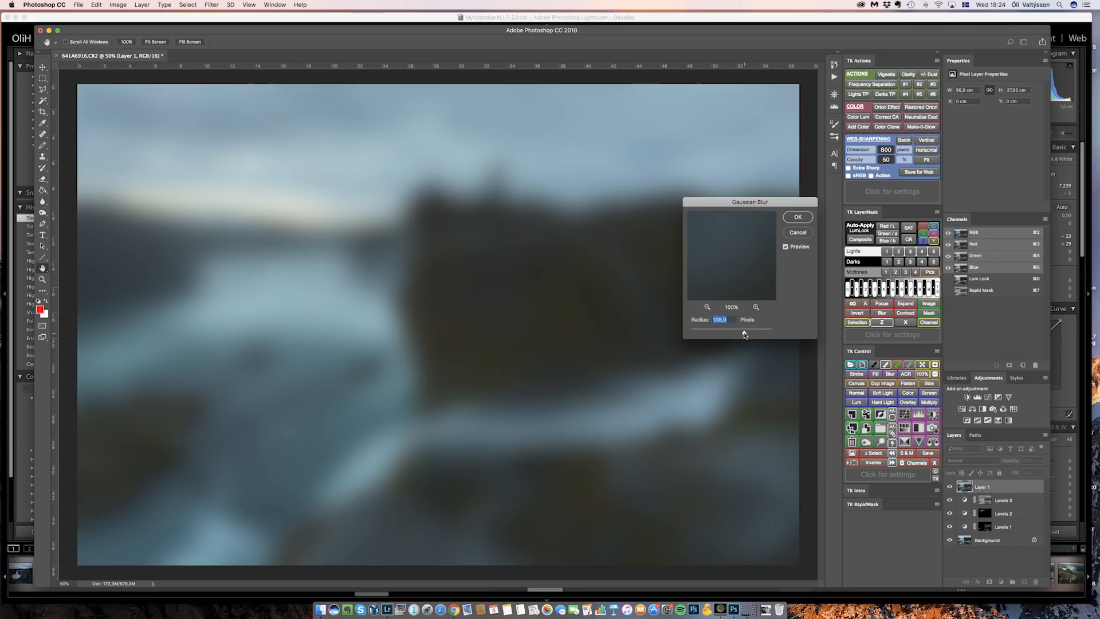
pyautogui.moveTo(744, 335)
pyautogui.mouseDown()
pyautogui.moveTo(726, 312)
pyautogui.moveTo(747, 335)
pyautogui.mouseUp()
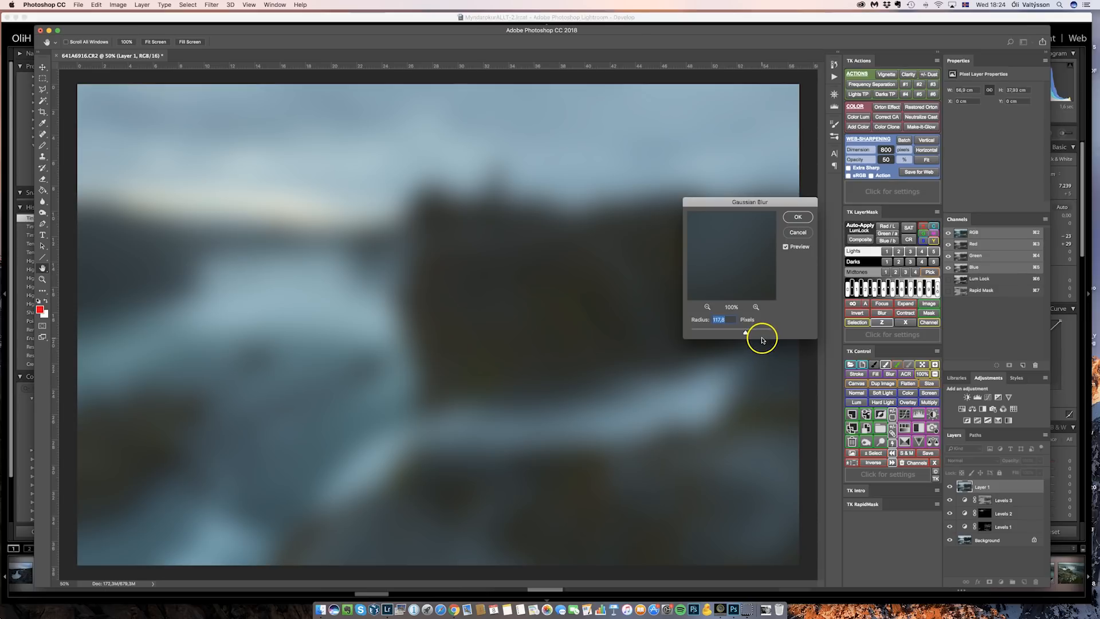
pyautogui.click(796, 217)
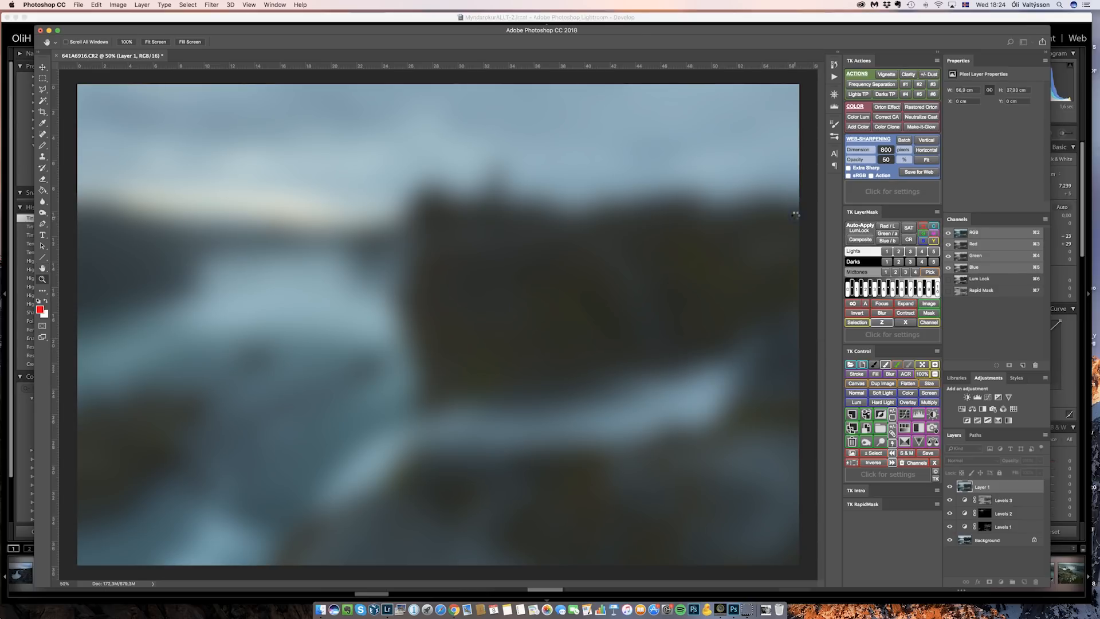
# Step: Set the blurred Layer 1 to Screen blend mode and reduce its opacity to about 22%
pyautogui.press('z')
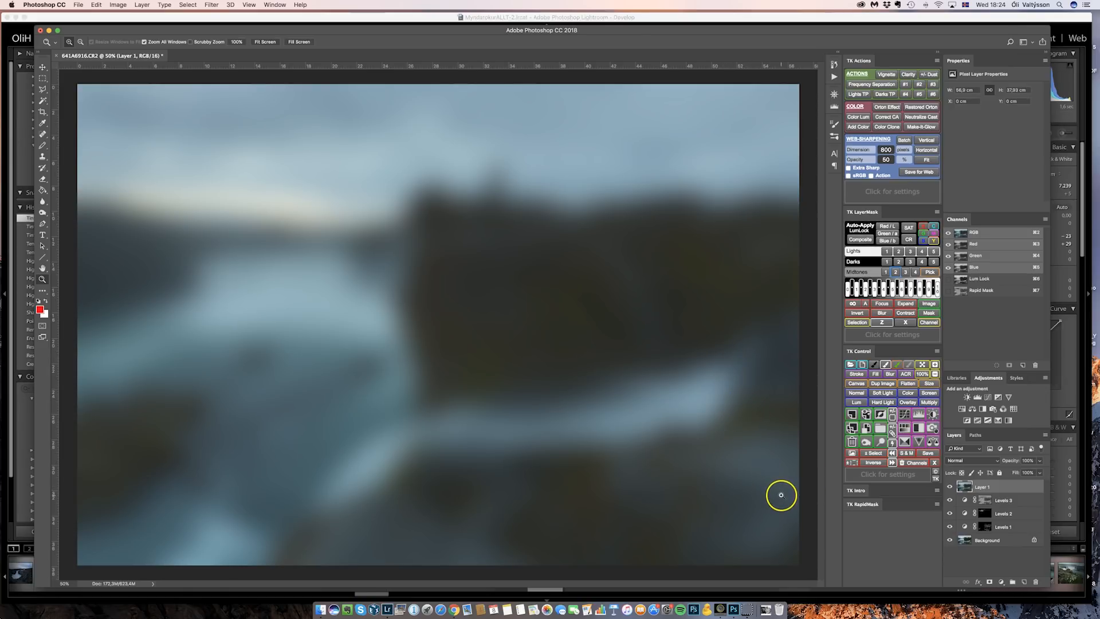
pyautogui.click(968, 462)
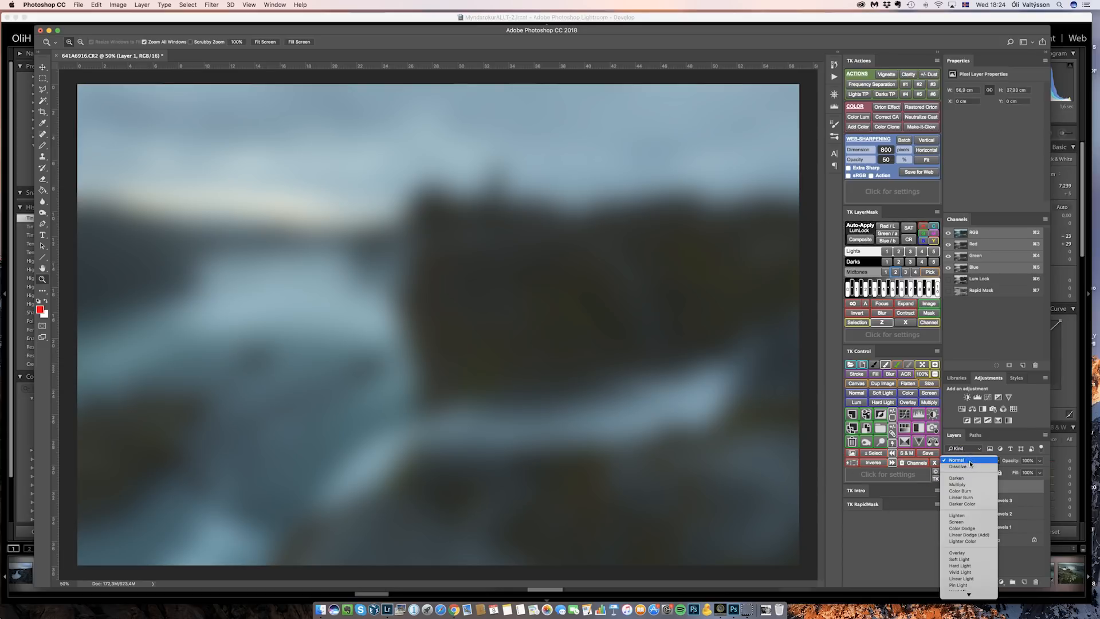
pyautogui.click(970, 522)
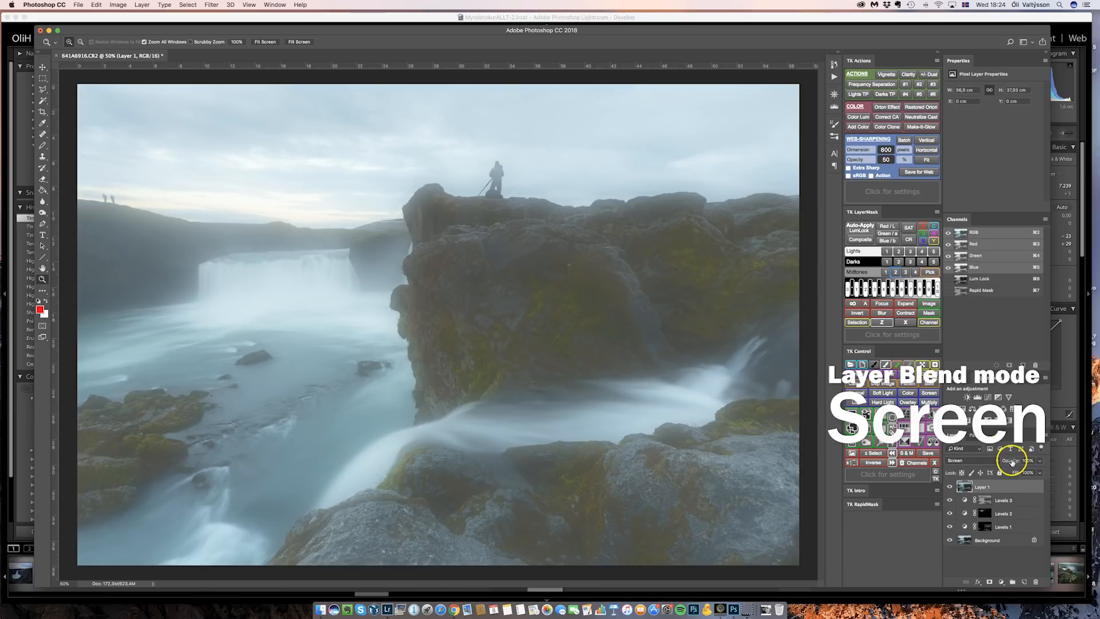
pyautogui.moveTo(1013, 462); pyautogui.dragTo(983, 461)
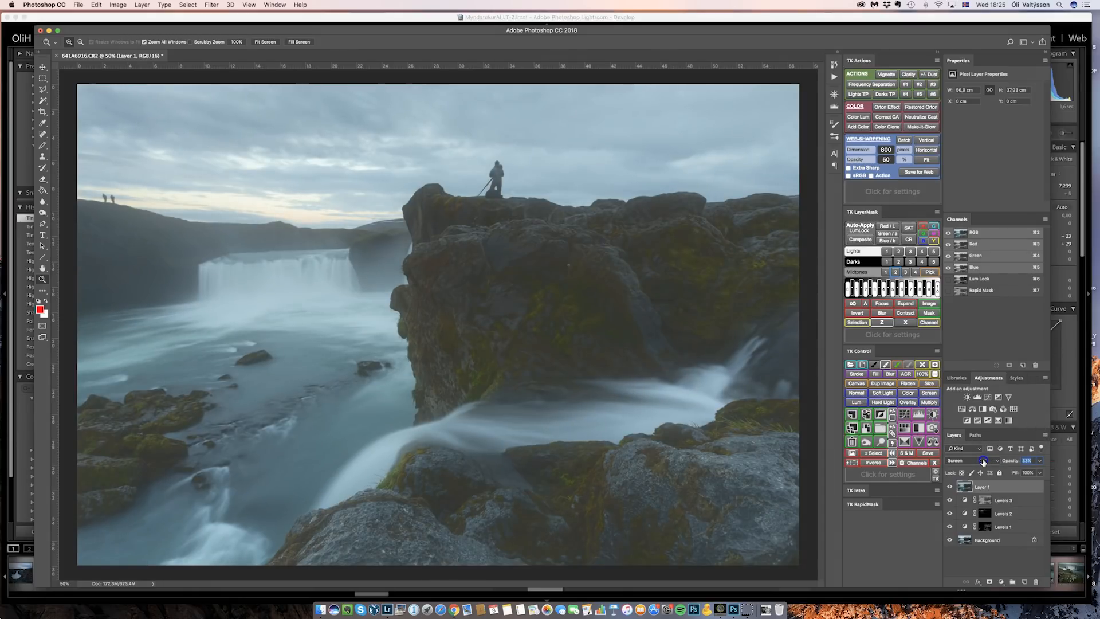
pyautogui.moveTo(981, 461); pyautogui.dragTo(1006, 462)
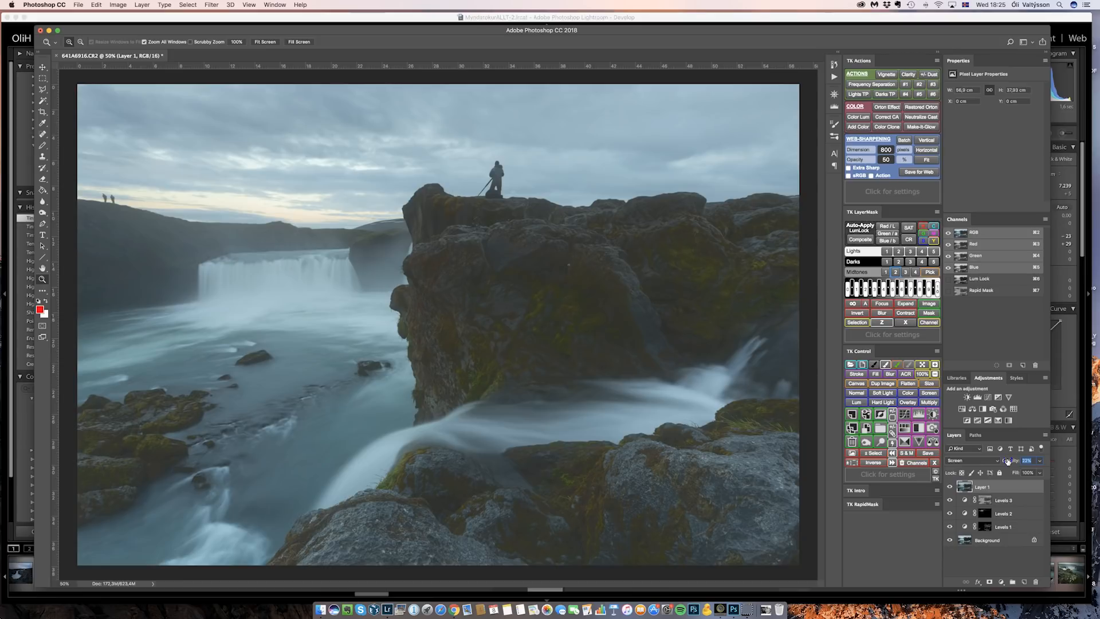
pyautogui.click(1006, 461)
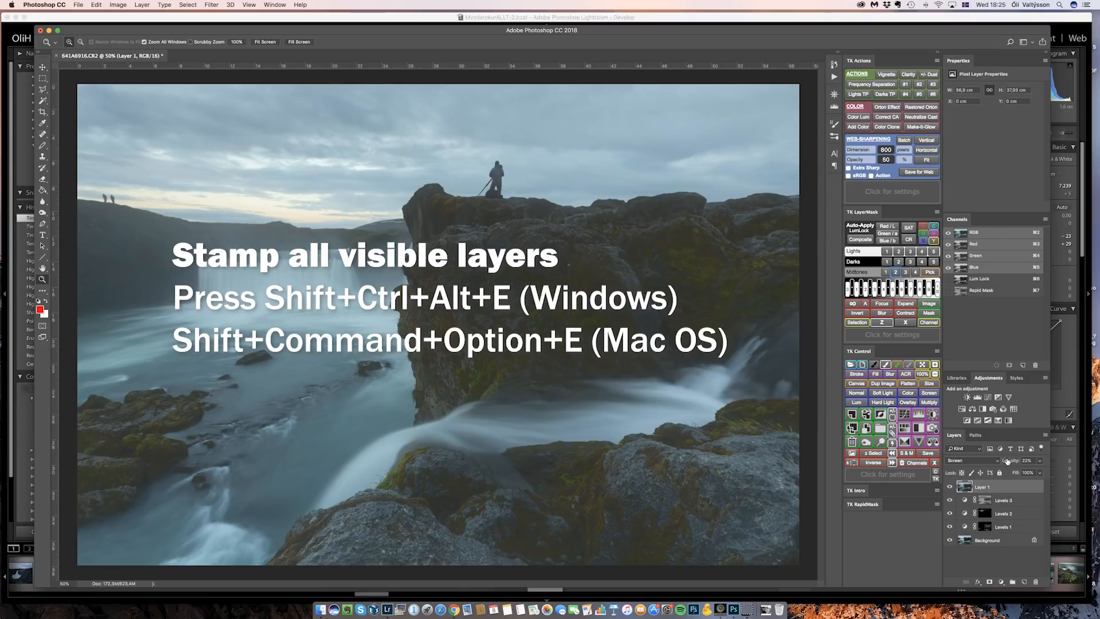
# Step: Stamp all visible layers into a new layer above Layer 1 and open it in Nik Color Efex Pro 4
pyautogui.press('alt+shift+super+e')
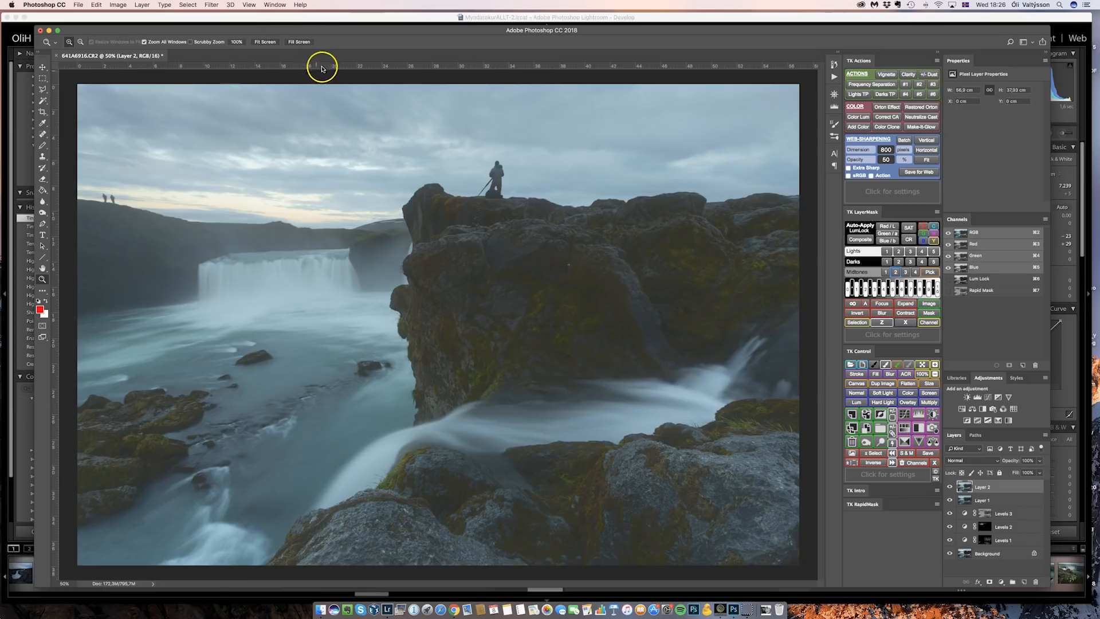
pyautogui.click(212, 5)
pyautogui.moveTo(267, 200)
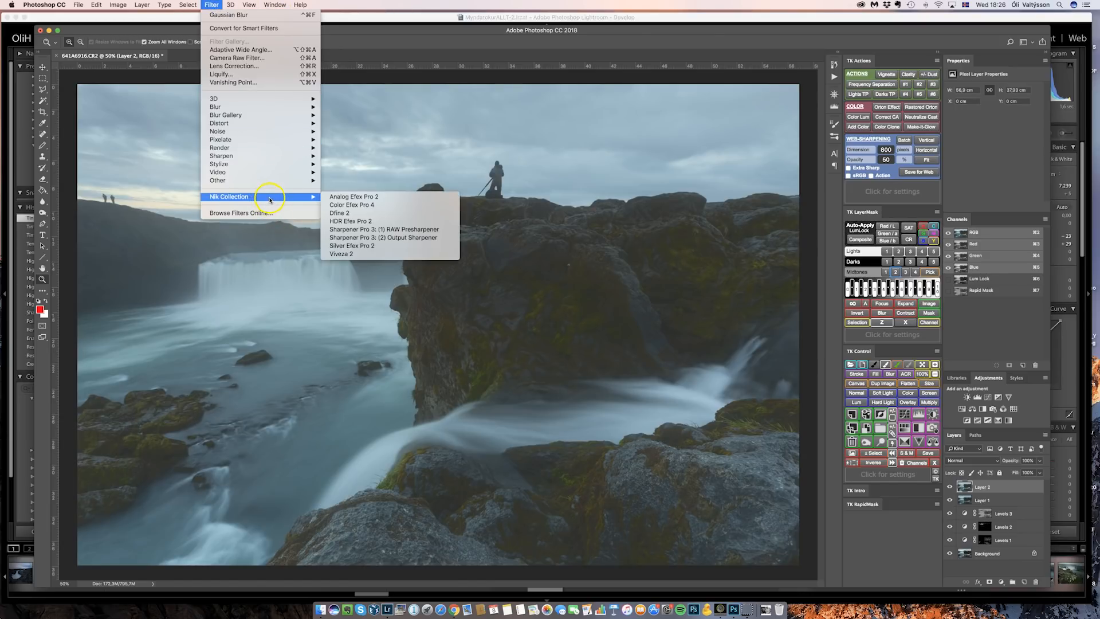
pyautogui.click(393, 205)
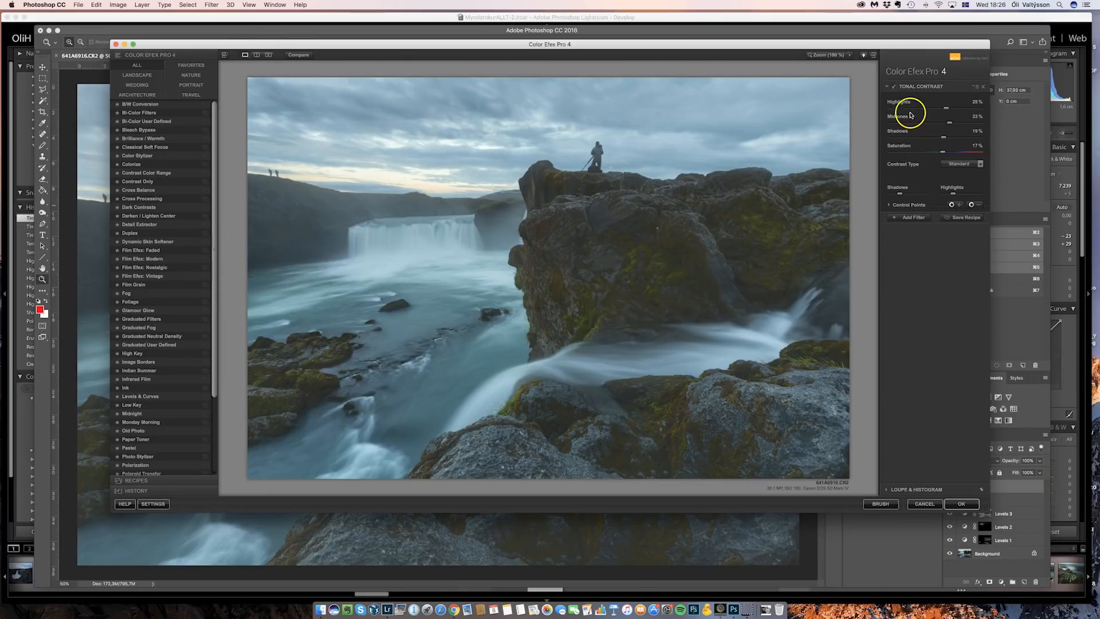
# Step: Choose the Tonal Contrast filter from the full Color Efex filter list
pyautogui.click(170, 198)
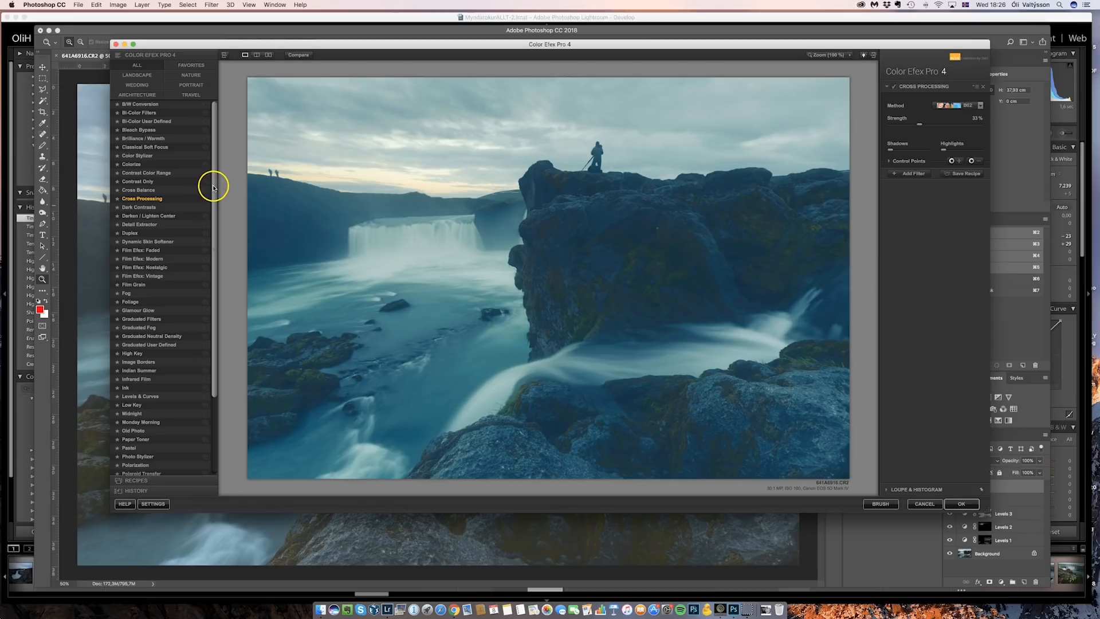
pyautogui.moveTo(213, 187); pyautogui.dragTo(208, 292)
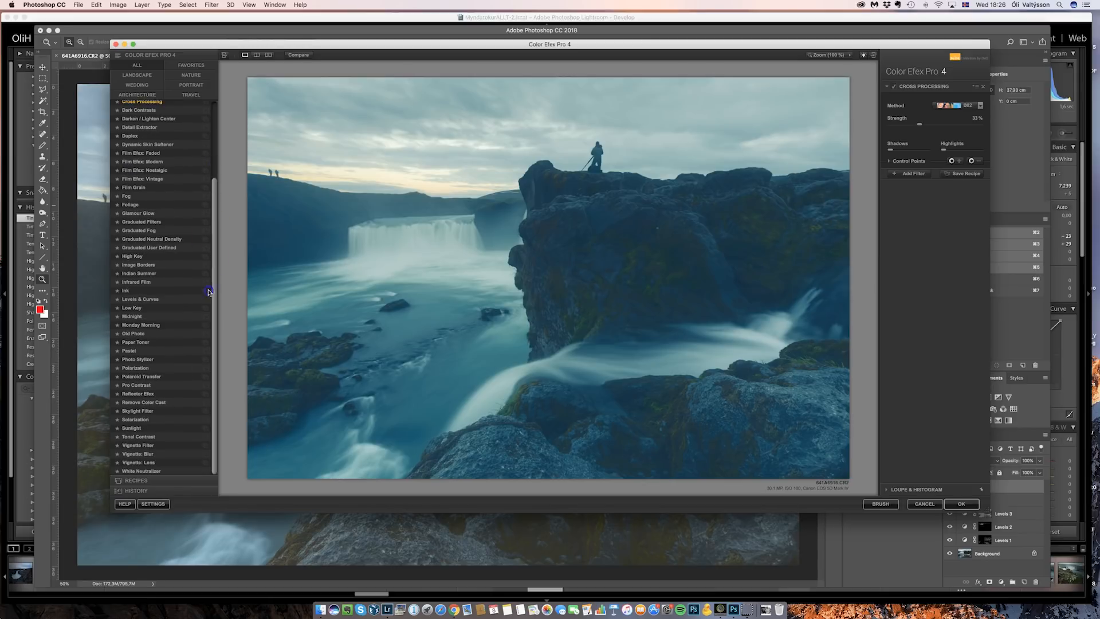
pyautogui.click(148, 437)
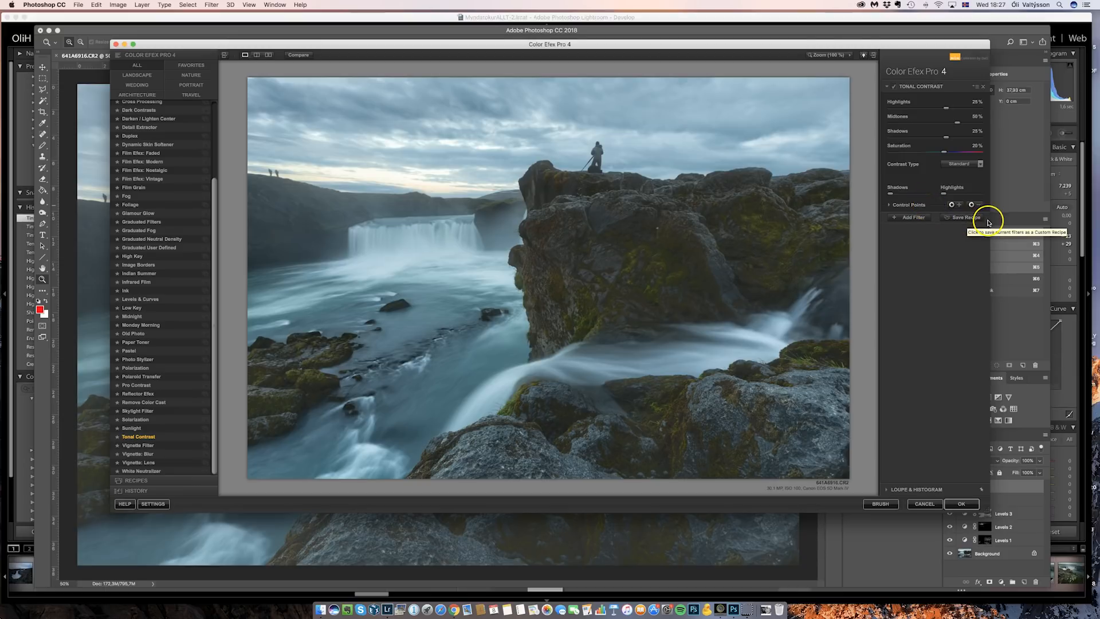
# Step: Set Tonal Contrast to Highlights 18%, Midtones 34%, Shadows 14% and Saturation 7%, and compare the image with the effect off
pyautogui.moveTo(943, 152); pyautogui.dragTo(940, 154)
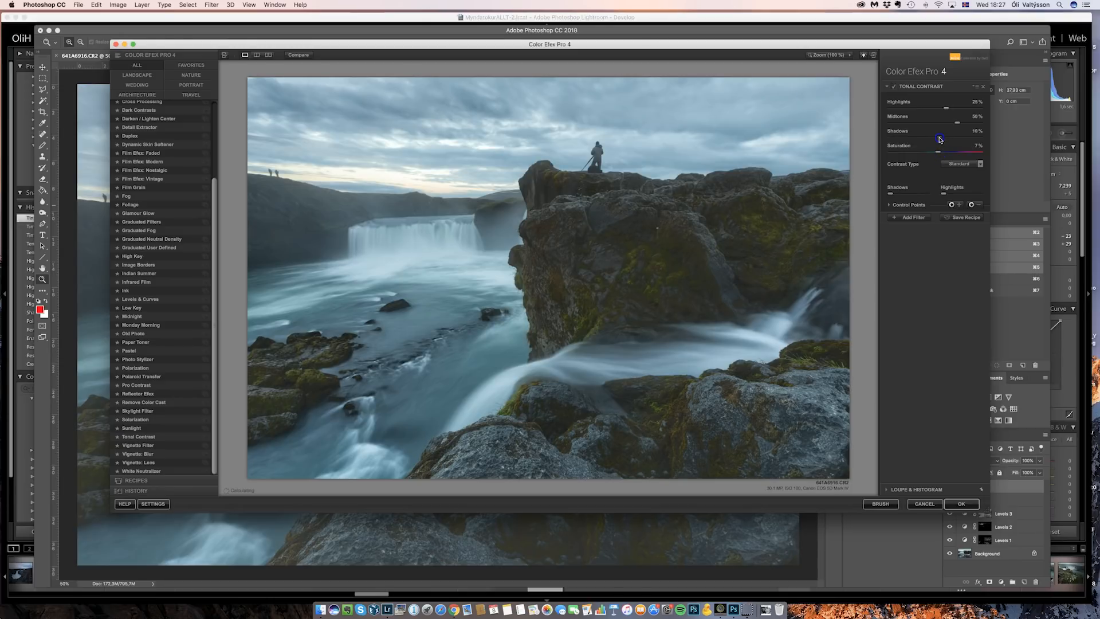
pyautogui.moveTo(940, 140); pyautogui.dragTo(937, 140)
pyautogui.click(956, 123)
pyautogui.moveTo(949, 121); pyautogui.dragTo(941, 109)
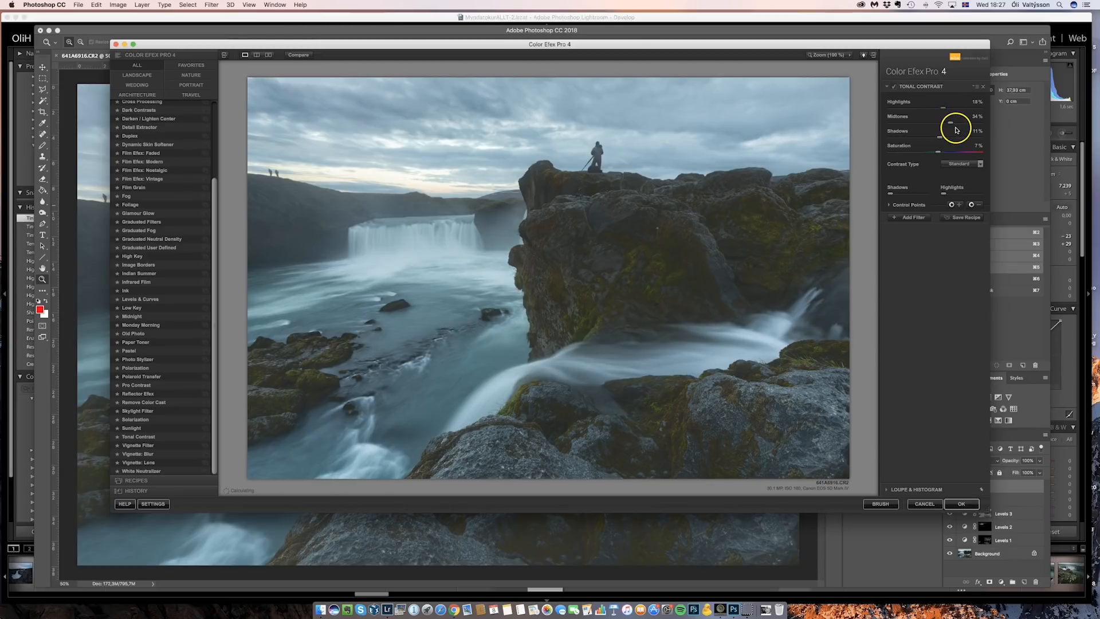
pyautogui.click(952, 122)
pyautogui.click(894, 87)
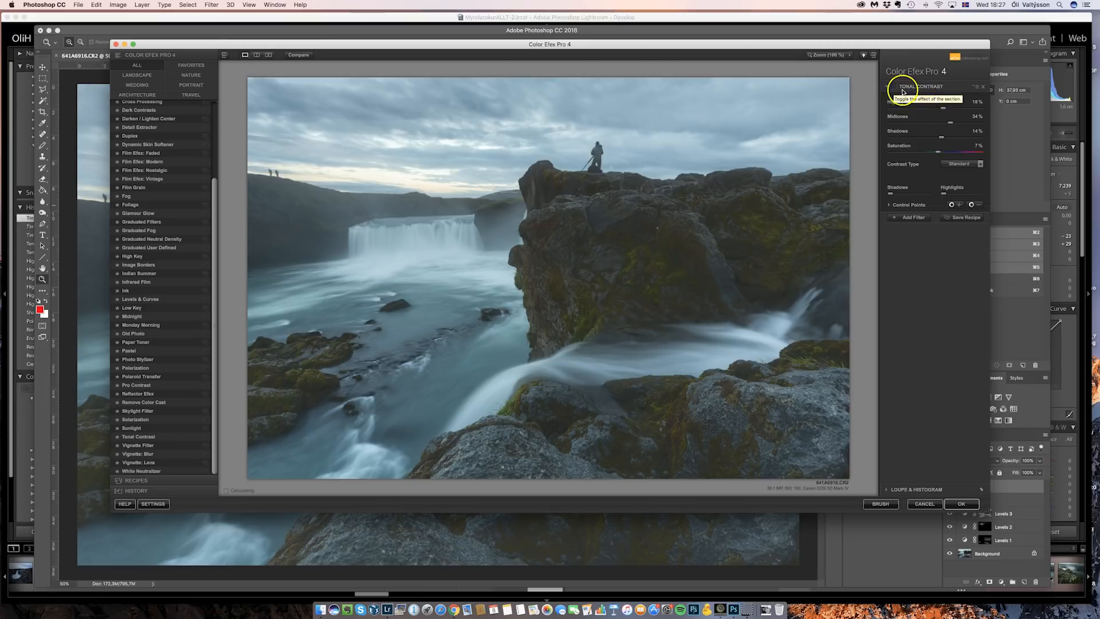
pyautogui.click(894, 87)
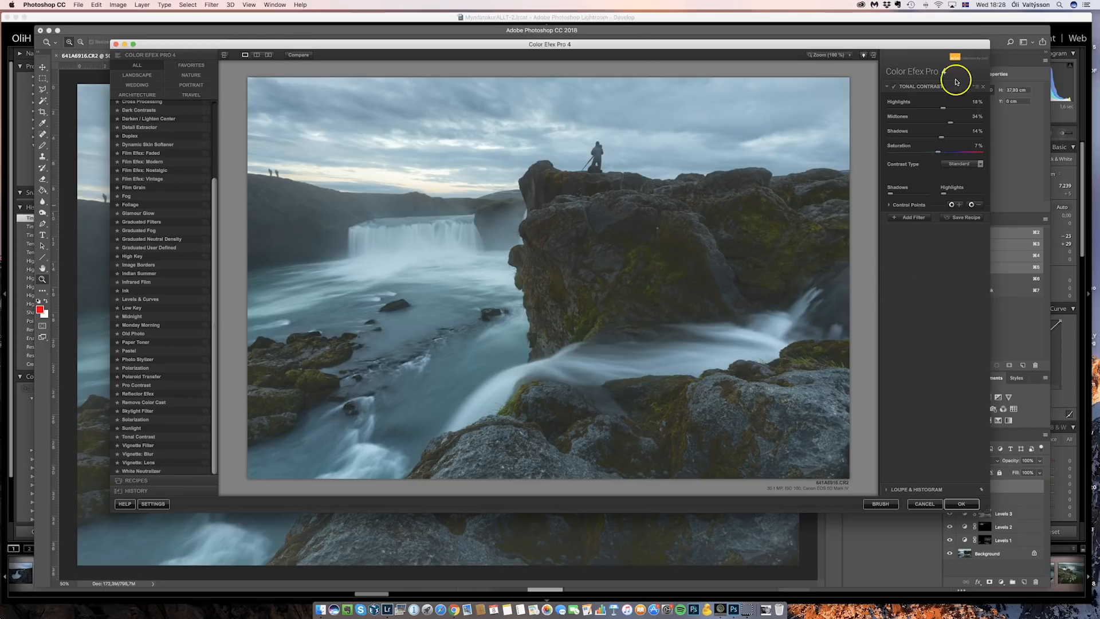
# Step: Raise Tonal Contrast's Highlights to 19%, Midtones to 37% and Shadows to 16%, and apply the filter
pyautogui.moveTo(939, 138); pyautogui.dragTo(940, 139)
pyautogui.moveTo(942, 108); pyautogui.dragTo(943, 108)
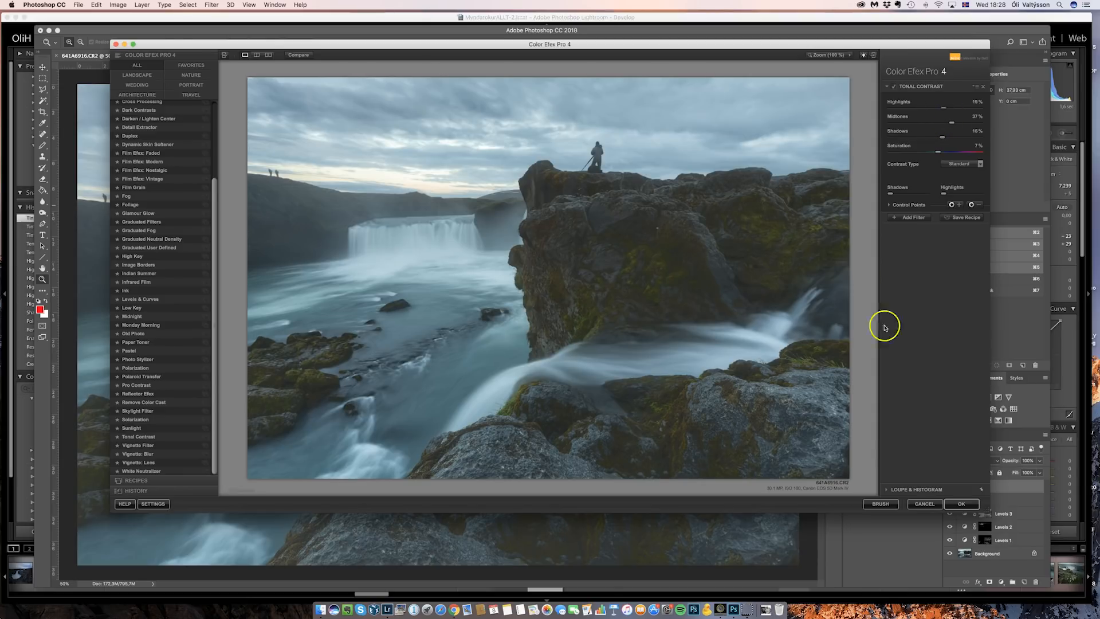
pyautogui.click(960, 504)
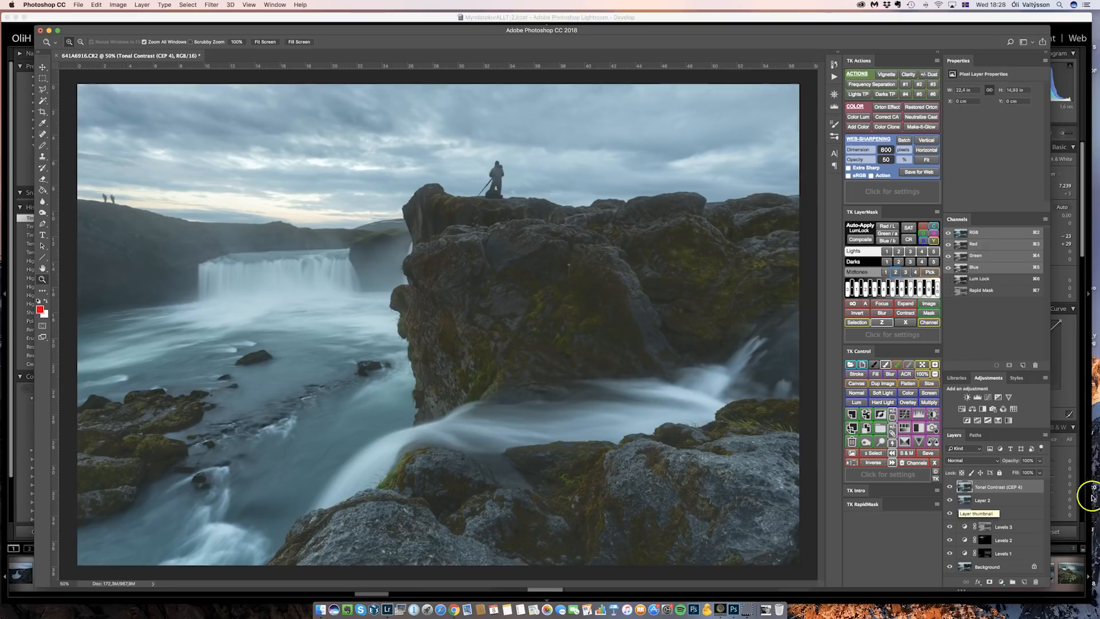
# Step: Compare the image with the Tonal Contrast layer hidden and shown, and set that layer's opacity to 90%
pyautogui.click(949, 487)
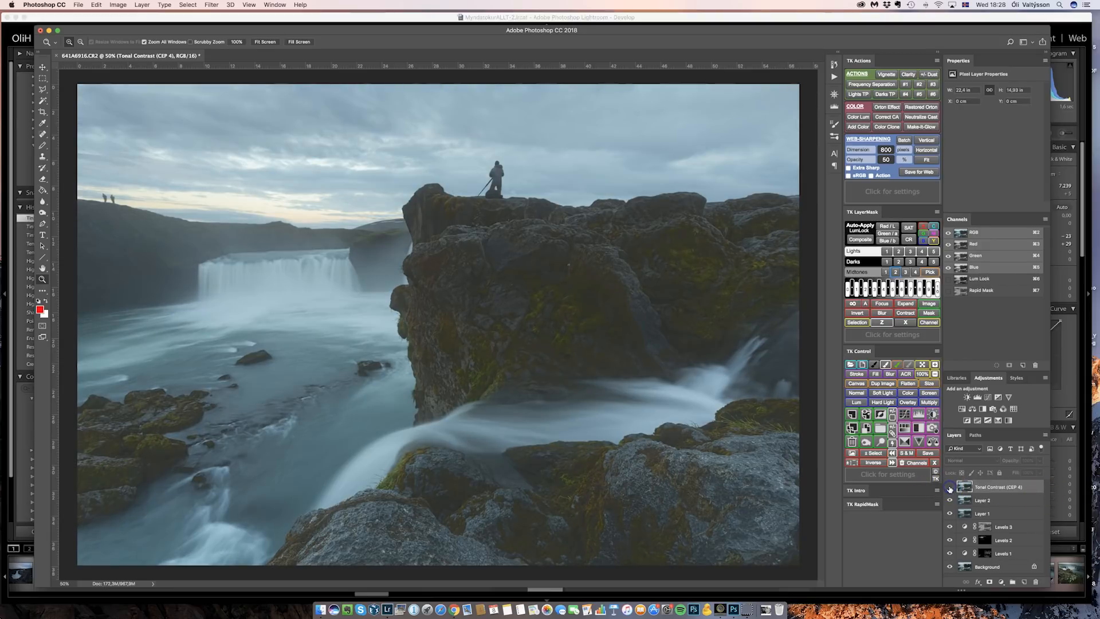
pyautogui.click(949, 486)
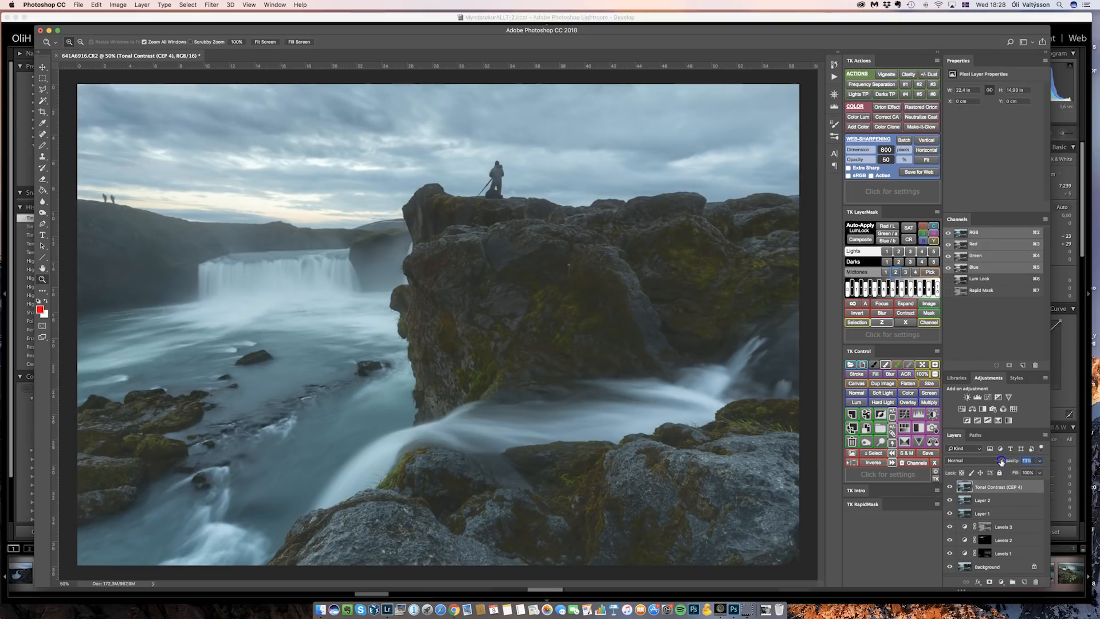
pyautogui.moveTo(1009, 461)
pyautogui.mouseDown()
pyautogui.moveTo(1030, 460)
pyautogui.moveTo(1008, 462)
pyautogui.mouseUp()
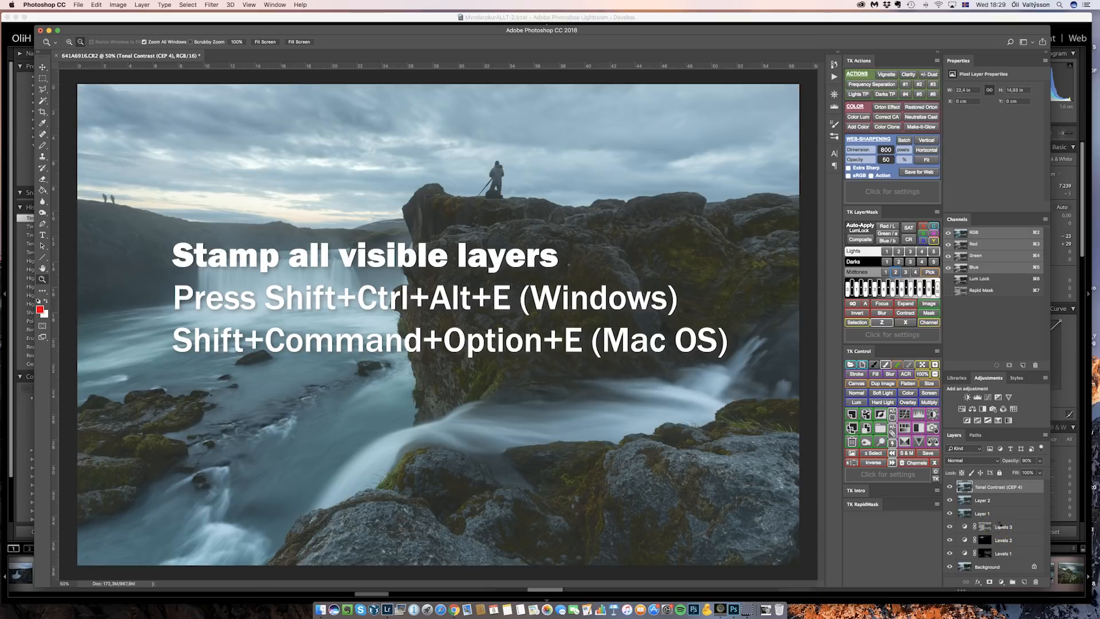
# Step: Stamp the visible layers into a new layer above the Tonal Contrast layer and open it in Color Efex Pro 4
pyautogui.press('shift+super+alt+e')
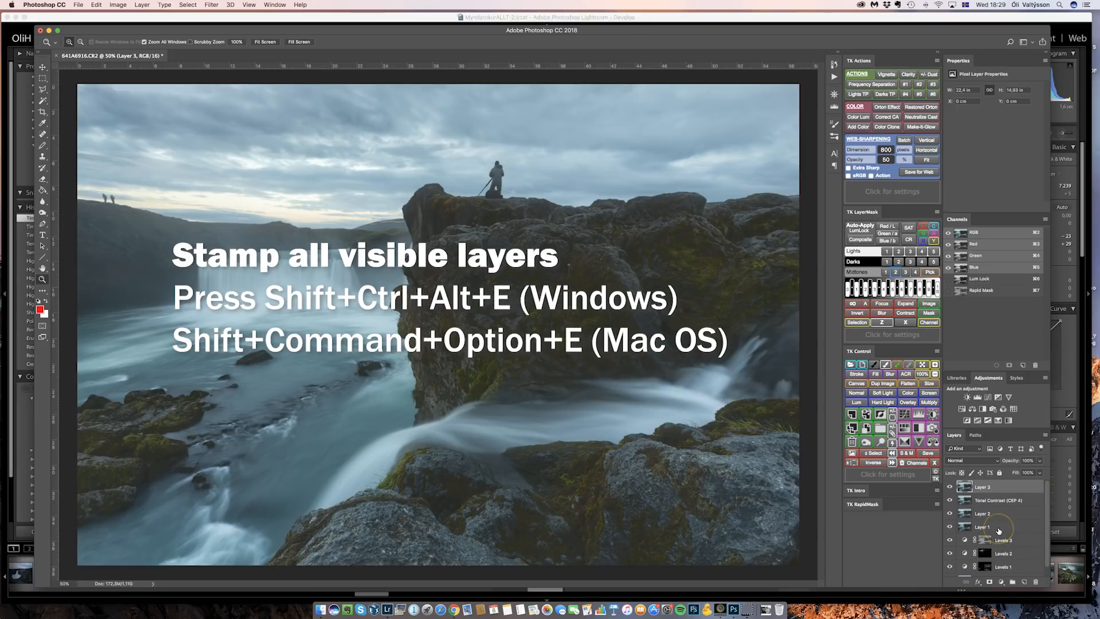
pyautogui.click(212, 7)
pyautogui.moveTo(297, 196)
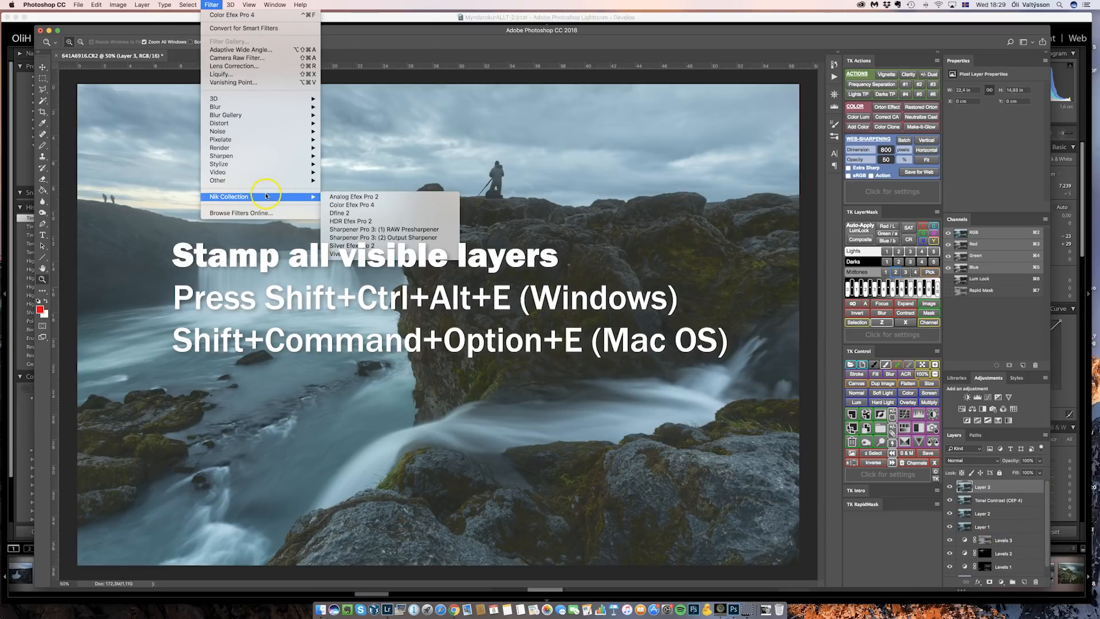
pyautogui.click(334, 206)
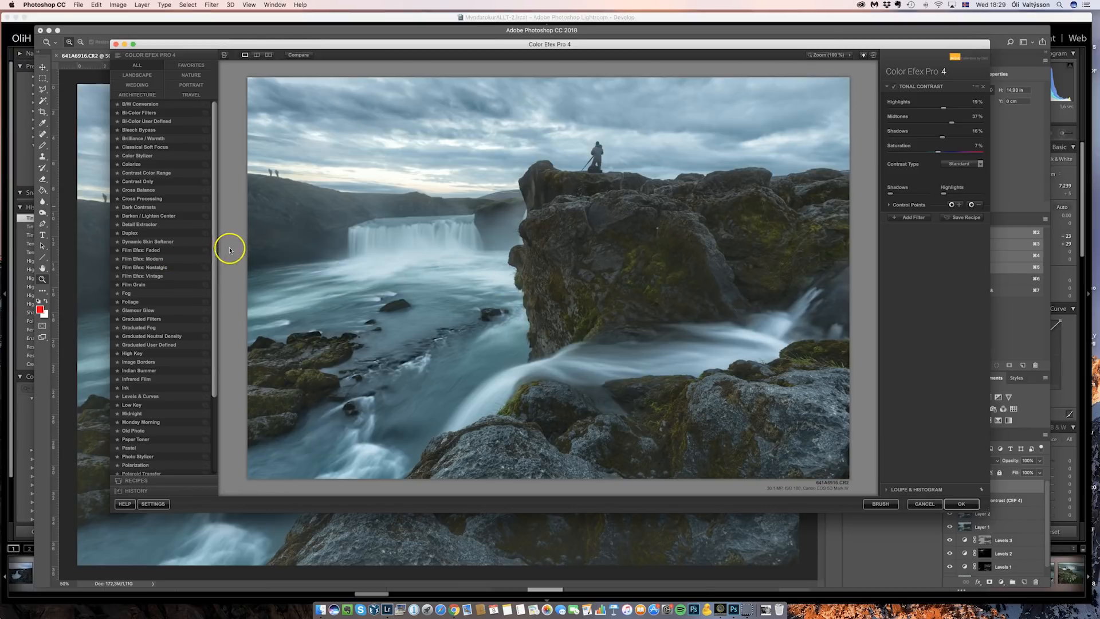
# Step: Choose the Pro Contrast filter with its 01 - Neutral preset
pyautogui.moveTo(216, 250); pyautogui.dragTo(224, 353)
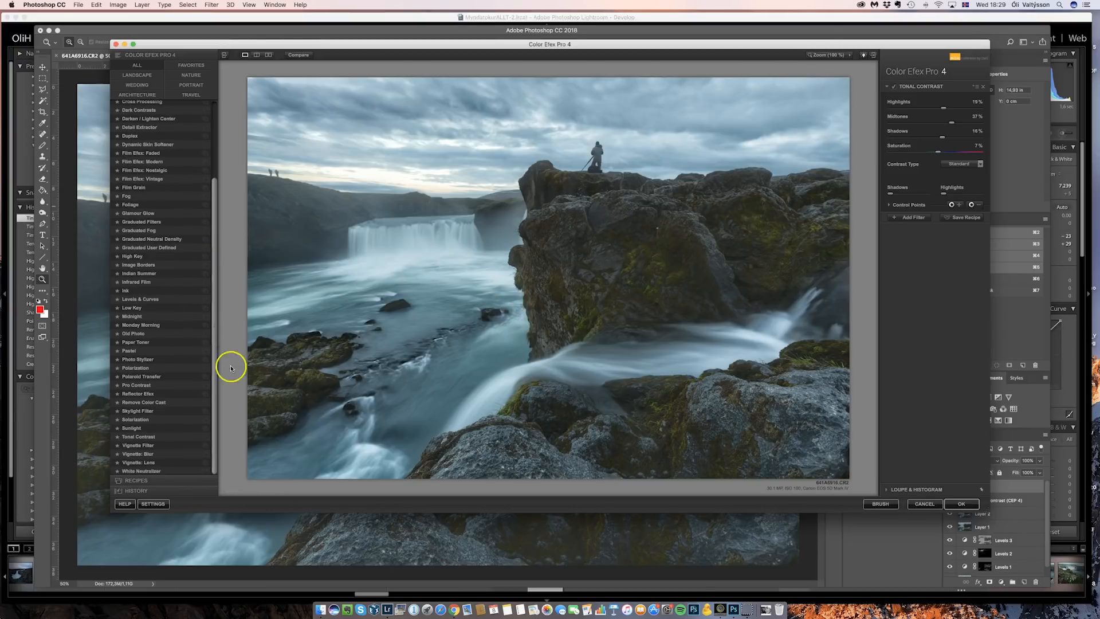
pyautogui.click(205, 387)
pyautogui.click(160, 140)
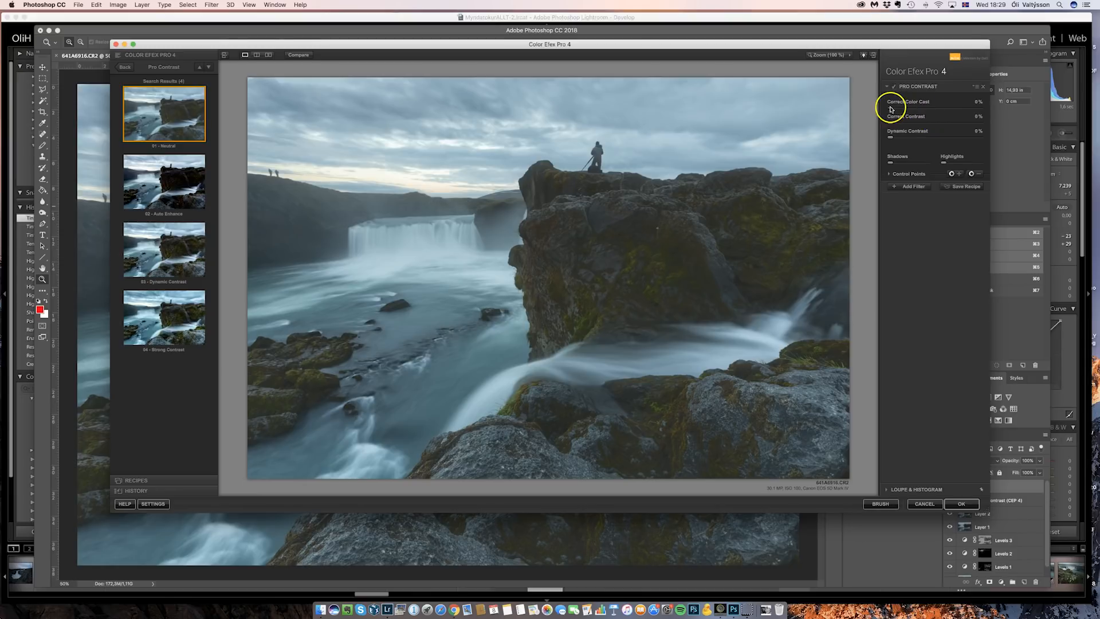
# Step: Set Pro Contrast's Correct Color Cast to 17% and Dynamic Contrast to 13%, and compare the image with the effect off
pyautogui.moveTo(907, 112); pyautogui.dragTo(928, 109)
pyautogui.moveTo(903, 111)
pyautogui.mouseDown()
pyautogui.moveTo(954, 110)
pyautogui.moveTo(888, 110)
pyautogui.mouseUp()
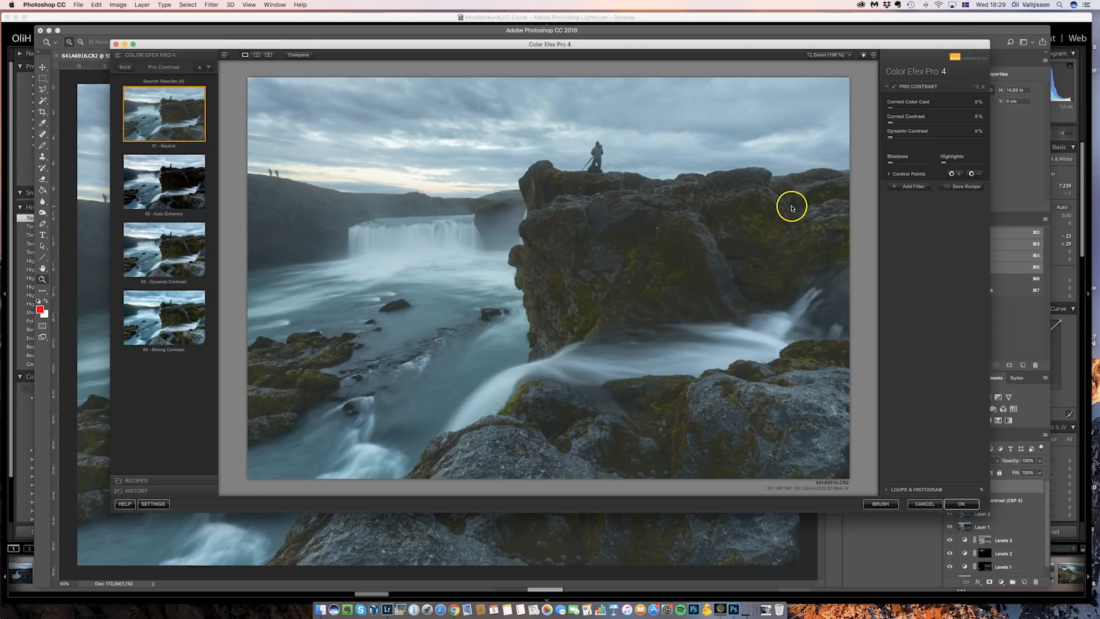
pyautogui.click(902, 109)
pyautogui.click(906, 110)
pyautogui.click(897, 138)
pyautogui.click(893, 87)
pyautogui.click(894, 87)
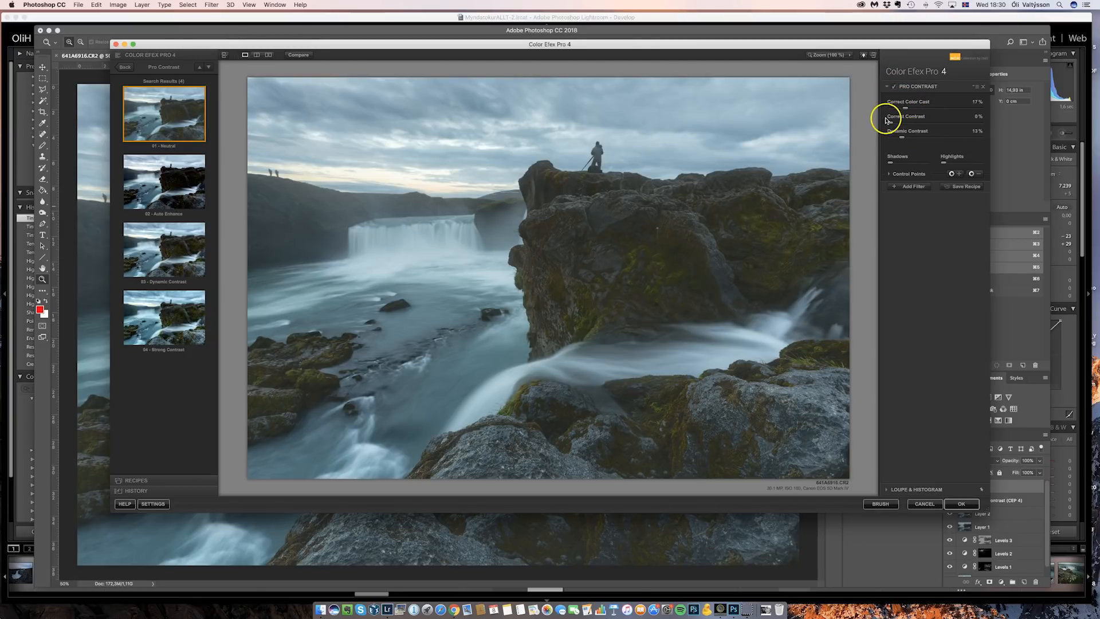
# Step: Raise Pro Contrast's Dynamic Contrast slightly and apply the filter to the image
pyautogui.click(894, 86)
pyautogui.moveTo(902, 138); pyautogui.dragTo(905, 139)
pyautogui.click(960, 504)
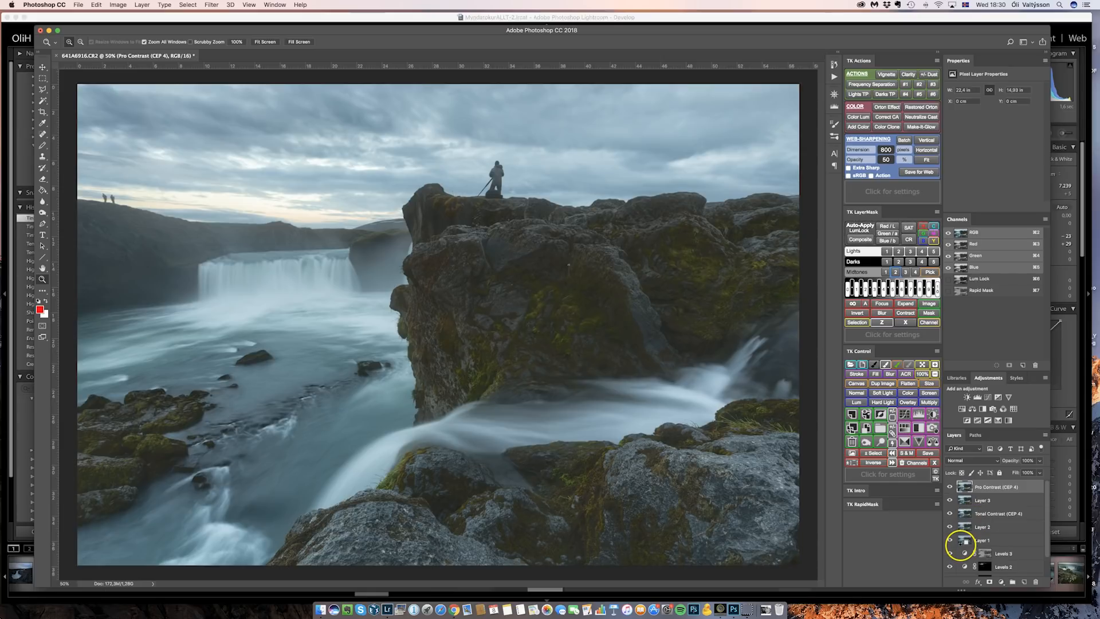
# Step: Stamp all visible layers into a new layer above the Pro Contrast layer
pyautogui.press('shift+super+alt+e')
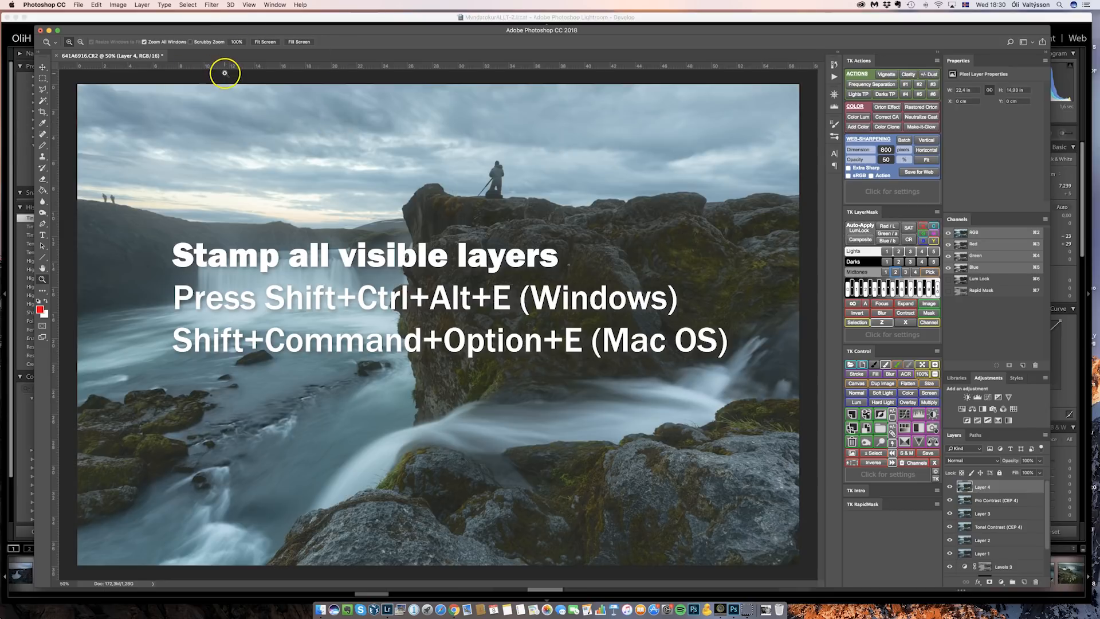
# Step: Open the Camera Raw filter on the stamped layer and raise Tint to +8 and Temperature to slightly above +6
pyautogui.click(211, 4)
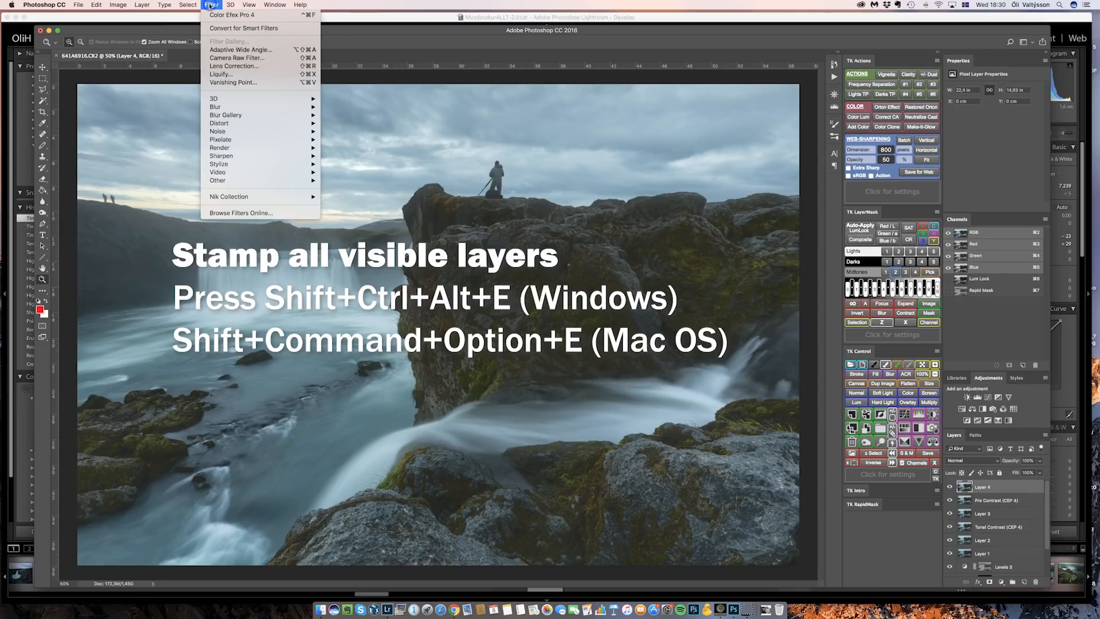
pyautogui.click(263, 59)
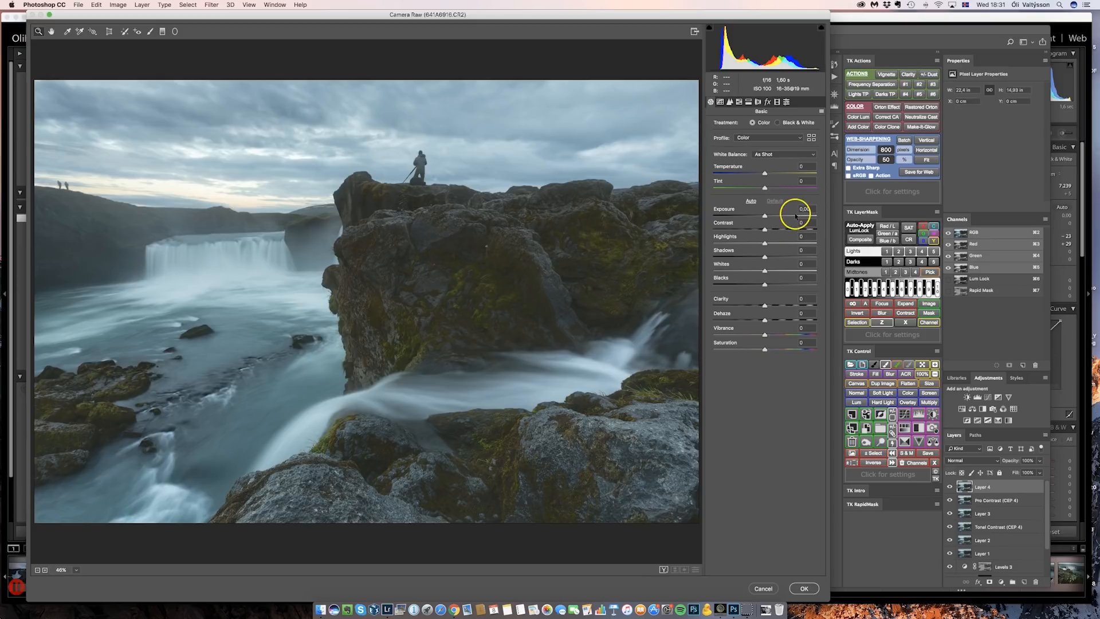
pyautogui.moveTo(765, 173); pyautogui.dragTo(767, 174)
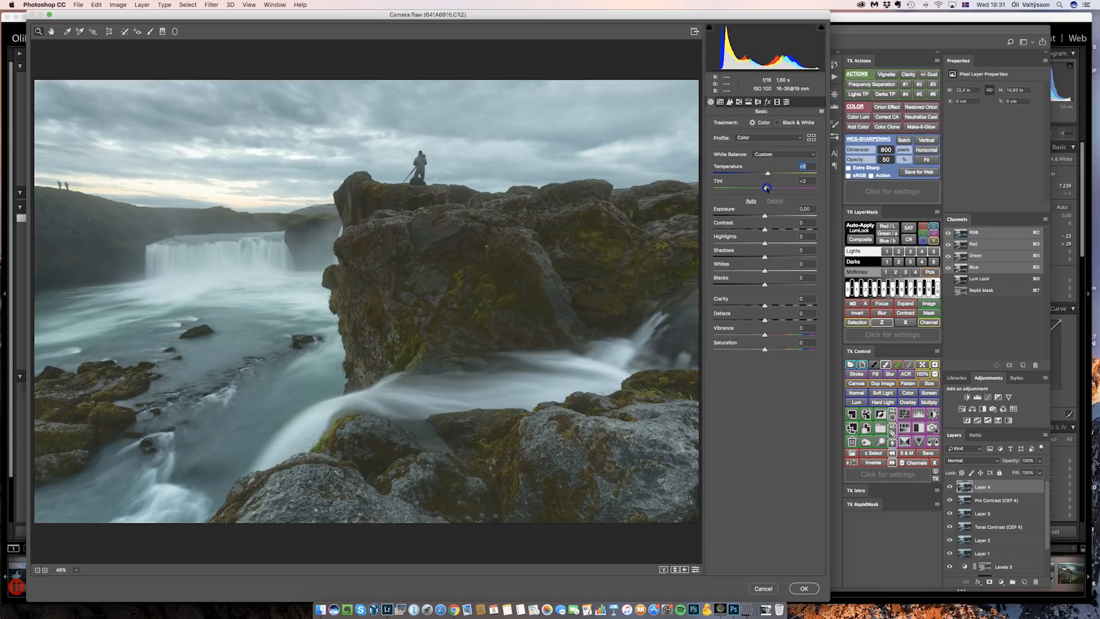
pyautogui.click(767, 189)
pyautogui.moveTo(766, 189); pyautogui.dragTo(768, 189)
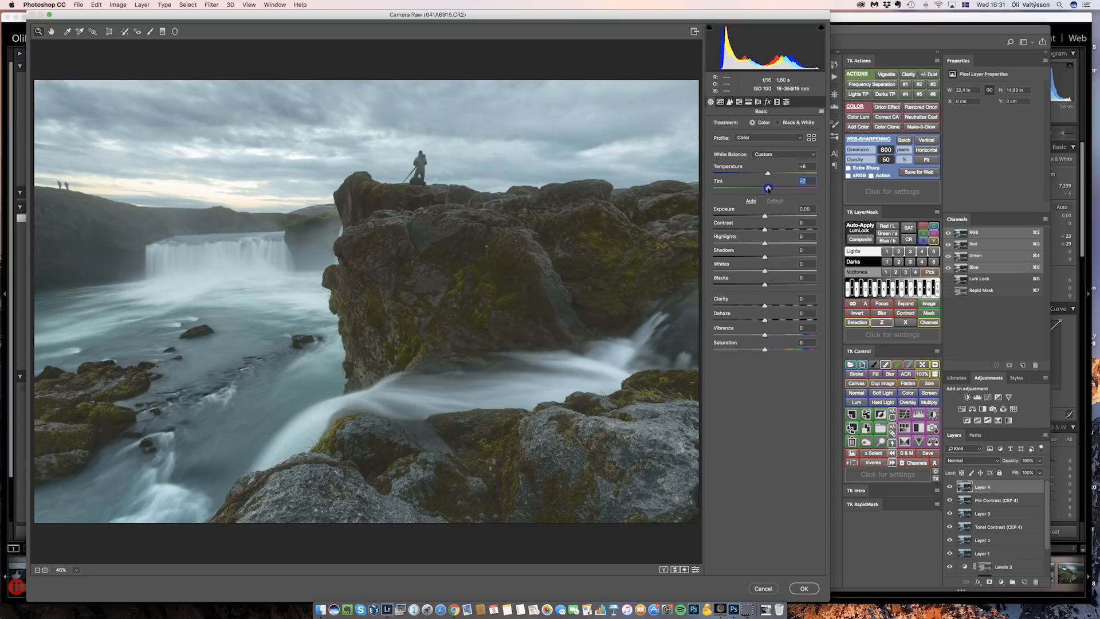
pyautogui.moveTo(768, 189); pyautogui.dragTo(770, 187)
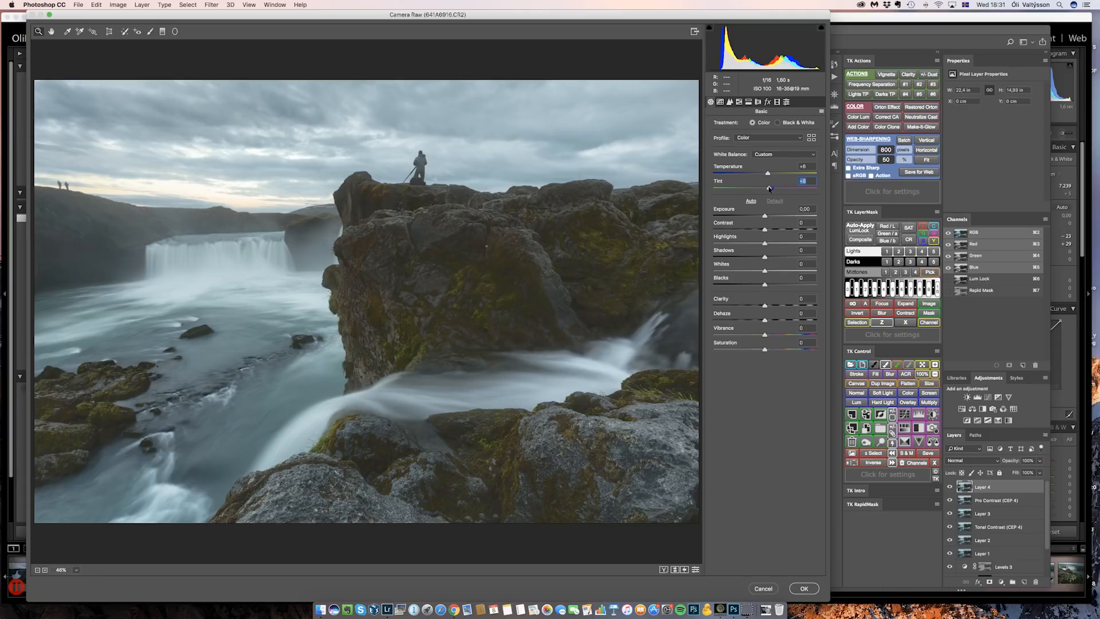
pyautogui.moveTo(767, 174); pyautogui.dragTo(769, 175)
# Step: Reduce the Aquas saturation to -28 in the Camera Raw HSL adjustments
pyautogui.click(739, 101)
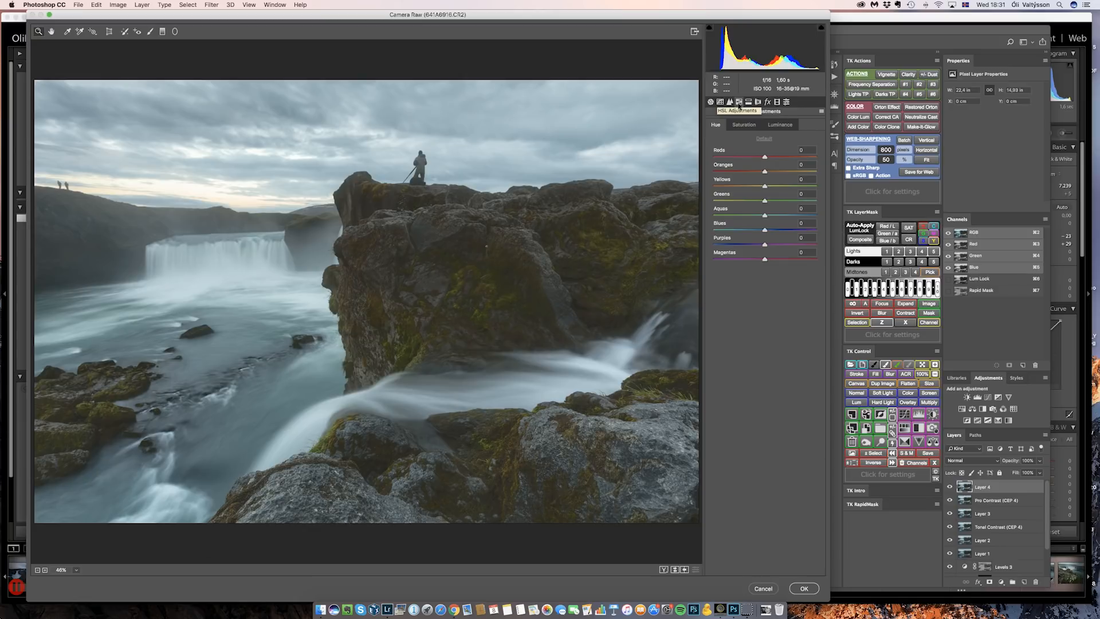
pyautogui.click(744, 124)
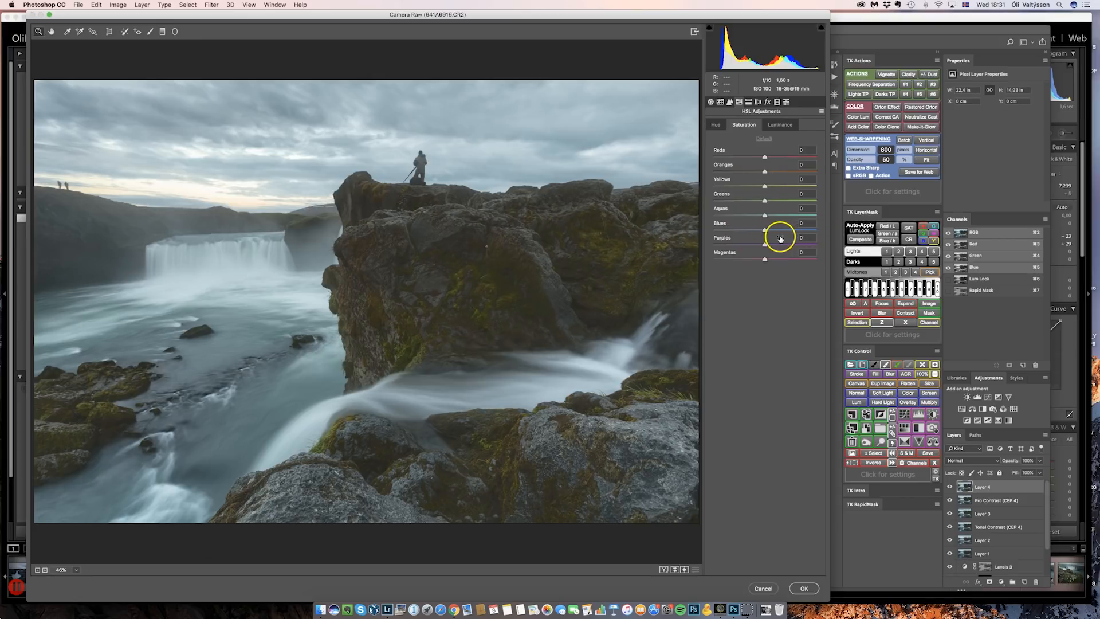
pyautogui.click(746, 216)
pyautogui.click(731, 217)
pyautogui.moveTo(751, 218)
pyautogui.mouseDown()
pyautogui.moveTo(734, 215)
pyautogui.moveTo(752, 215)
pyautogui.mouseUp()
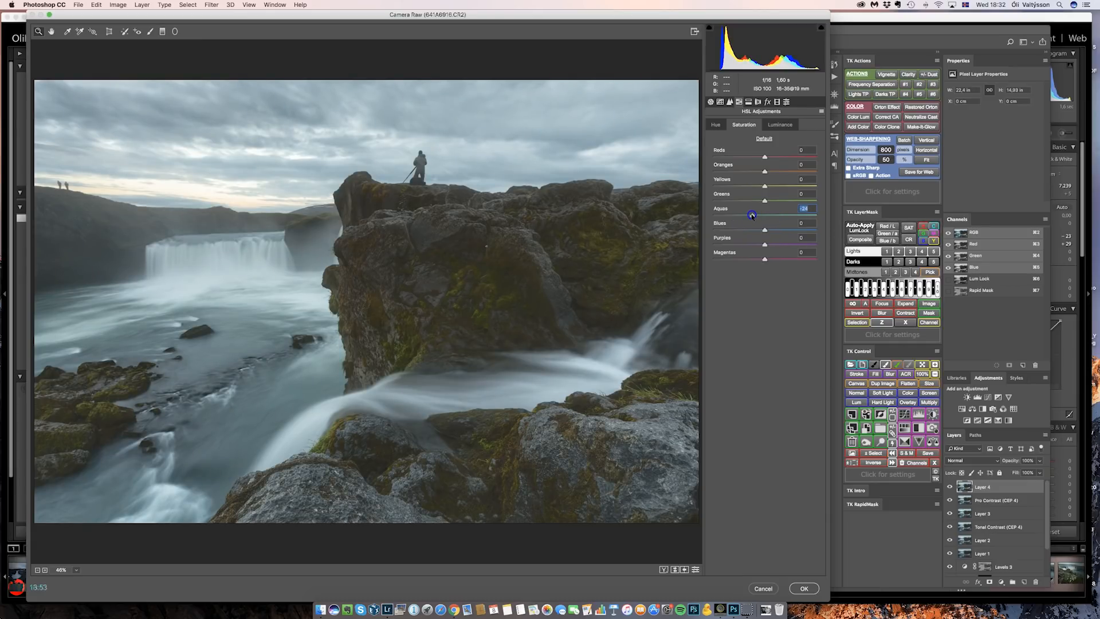
pyautogui.moveTo(751, 216); pyautogui.dragTo(750, 215)
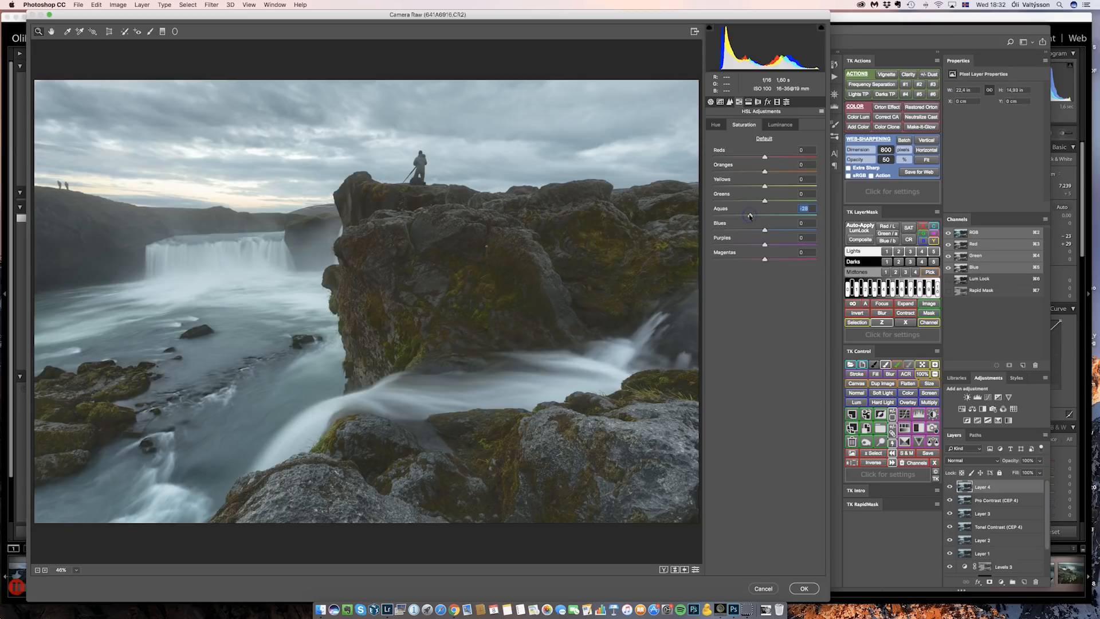
# Step: Set the Greens saturation to -3, Yellows to +24 and Oranges to +20, and apply the Camera Raw filter
pyautogui.moveTo(764, 201); pyautogui.dragTo(762, 200)
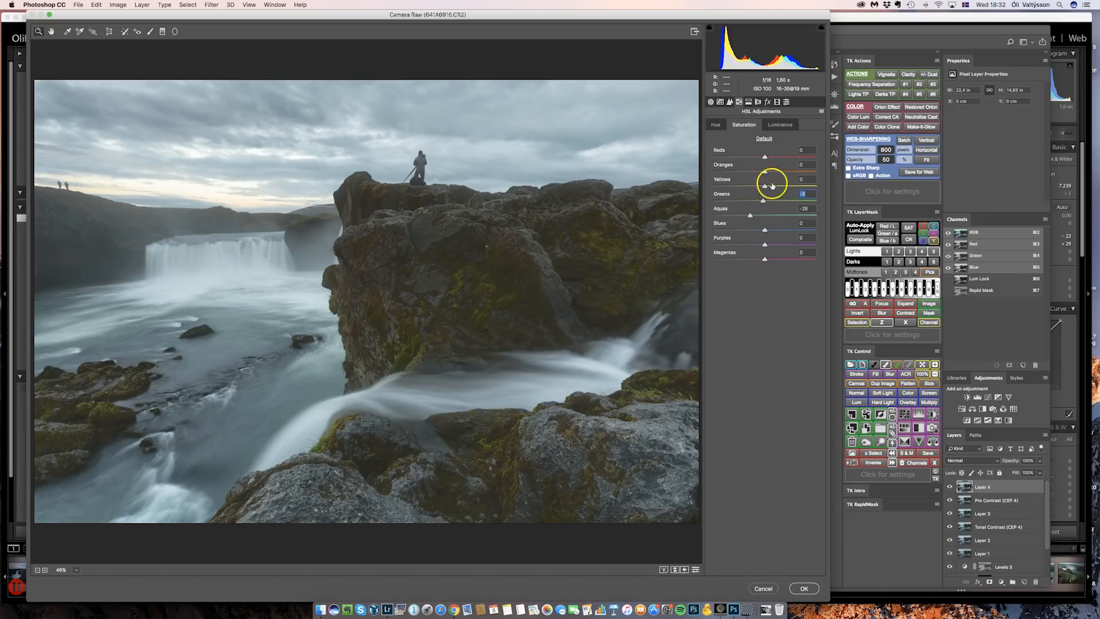
pyautogui.moveTo(776, 173)
pyautogui.mouseDown()
pyautogui.moveTo(775, 186)
pyautogui.moveTo(775, 172)
pyautogui.mouseUp()
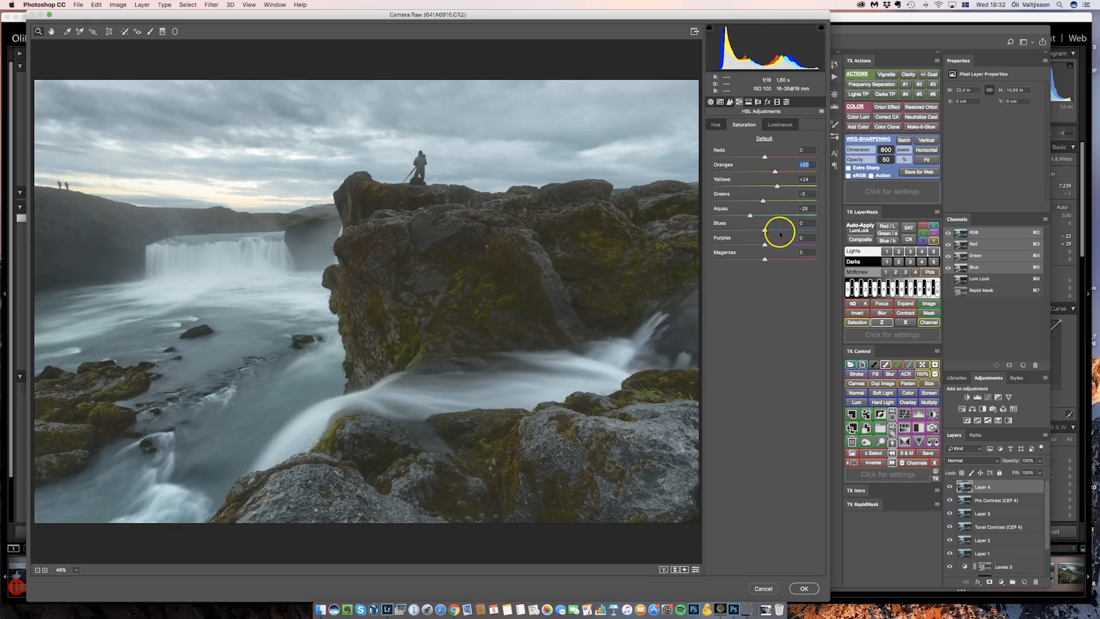
pyautogui.click(804, 586)
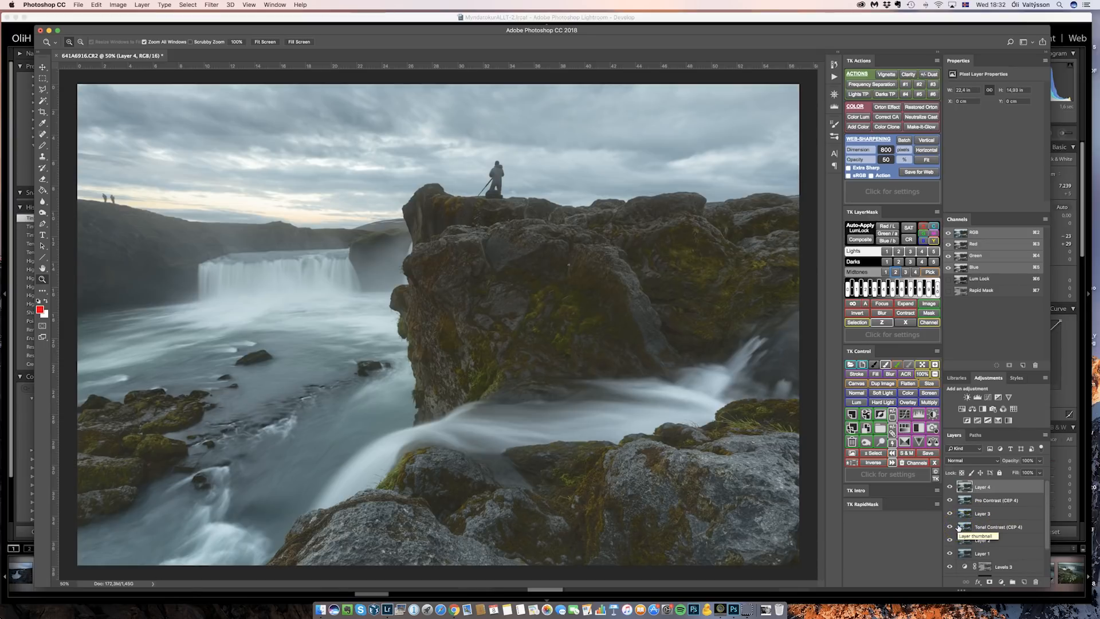
# Step: Flatten the image into a single background layer and save the document
pyautogui.rightClick(982, 487)
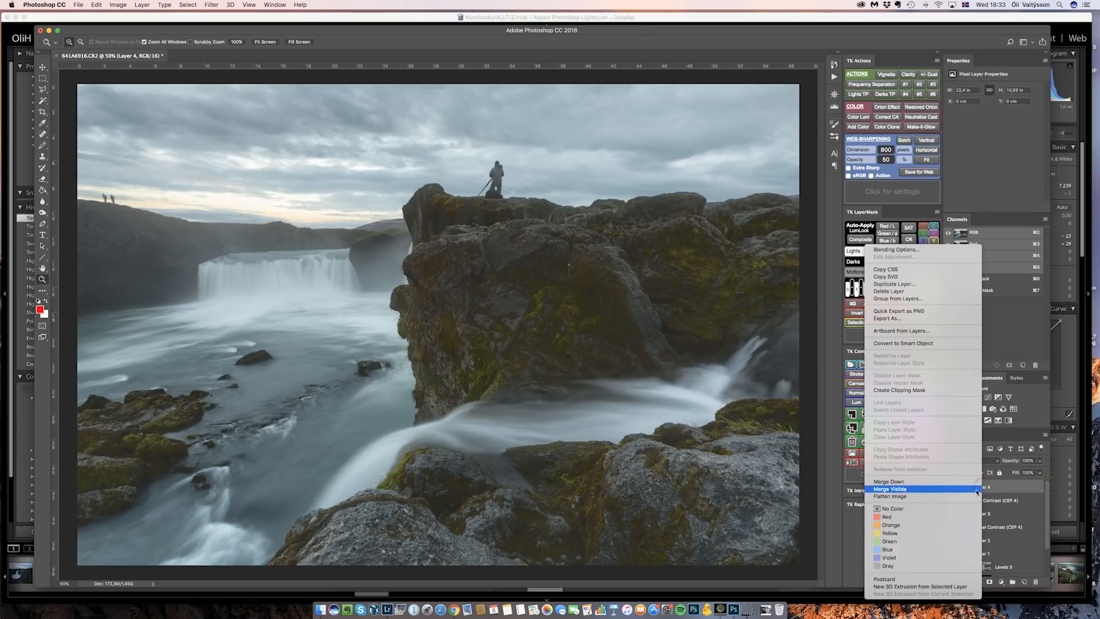
pyautogui.click(919, 497)
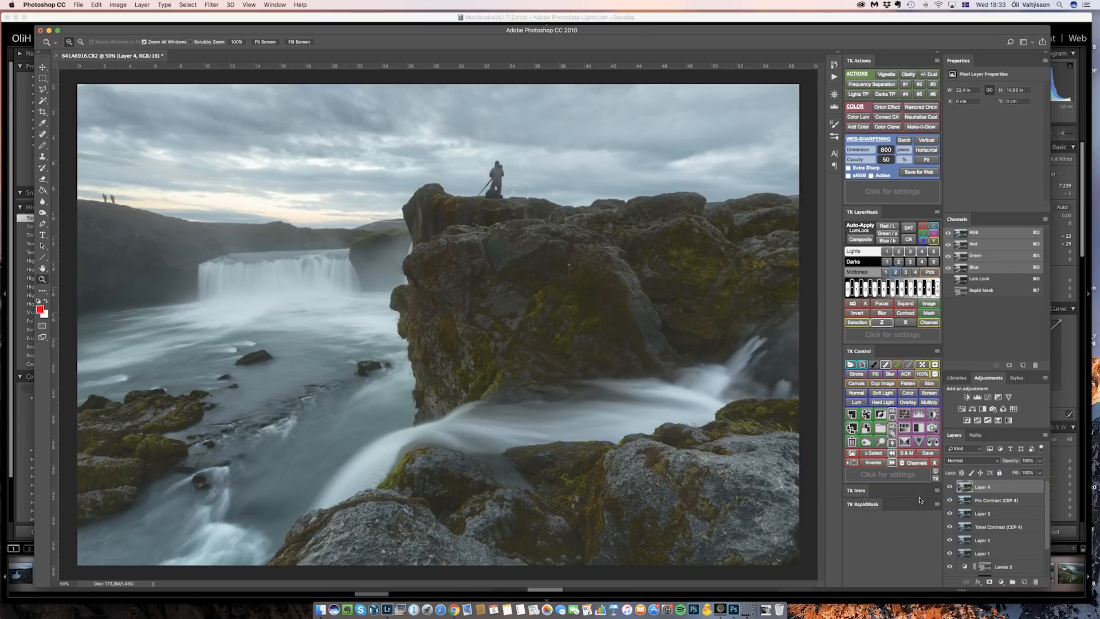
pyautogui.click(960, 523)
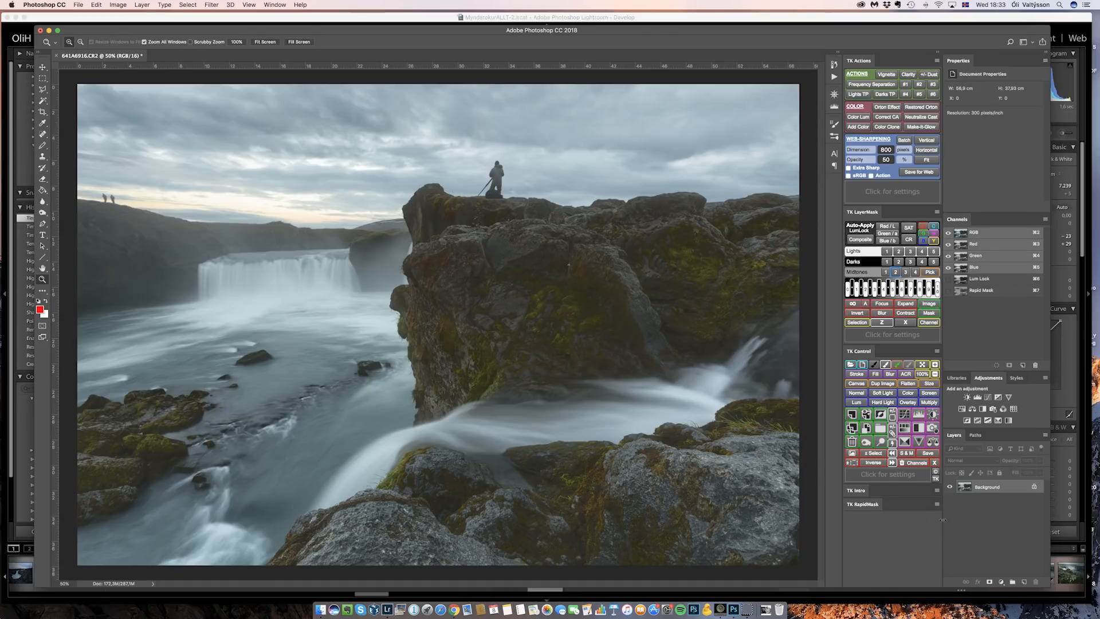
pyautogui.click(933, 522)
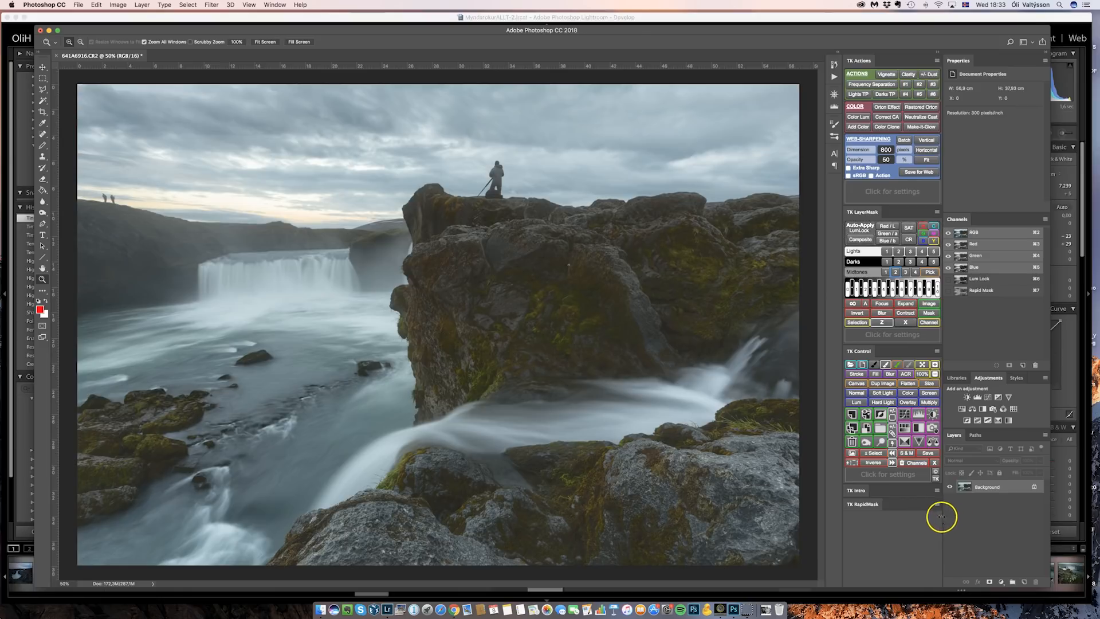
pyautogui.click(79, 6)
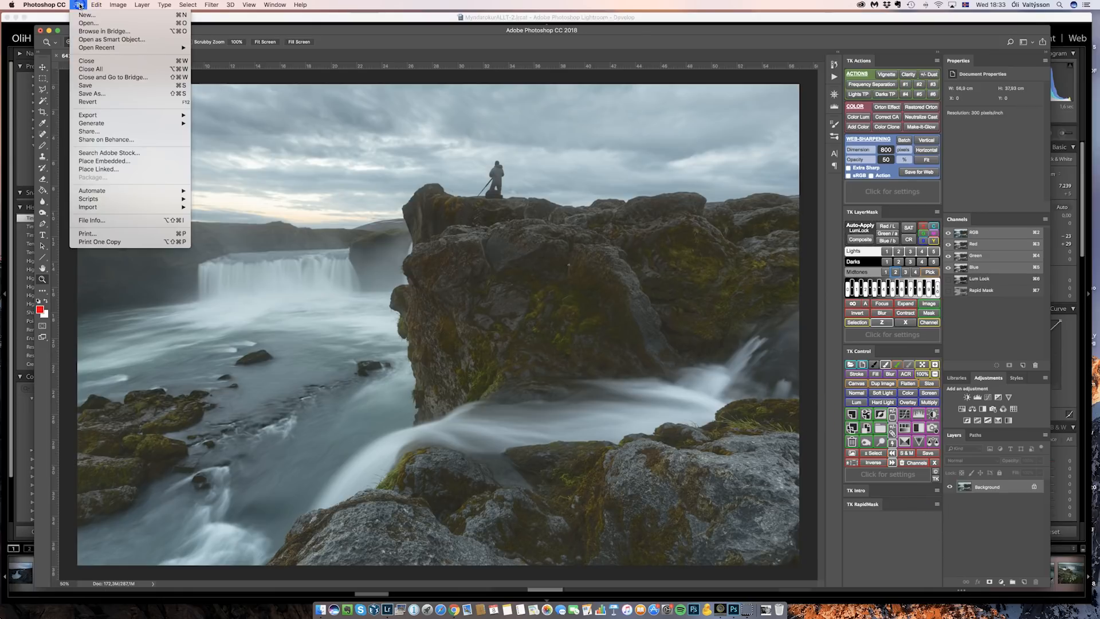
pyautogui.click(90, 86)
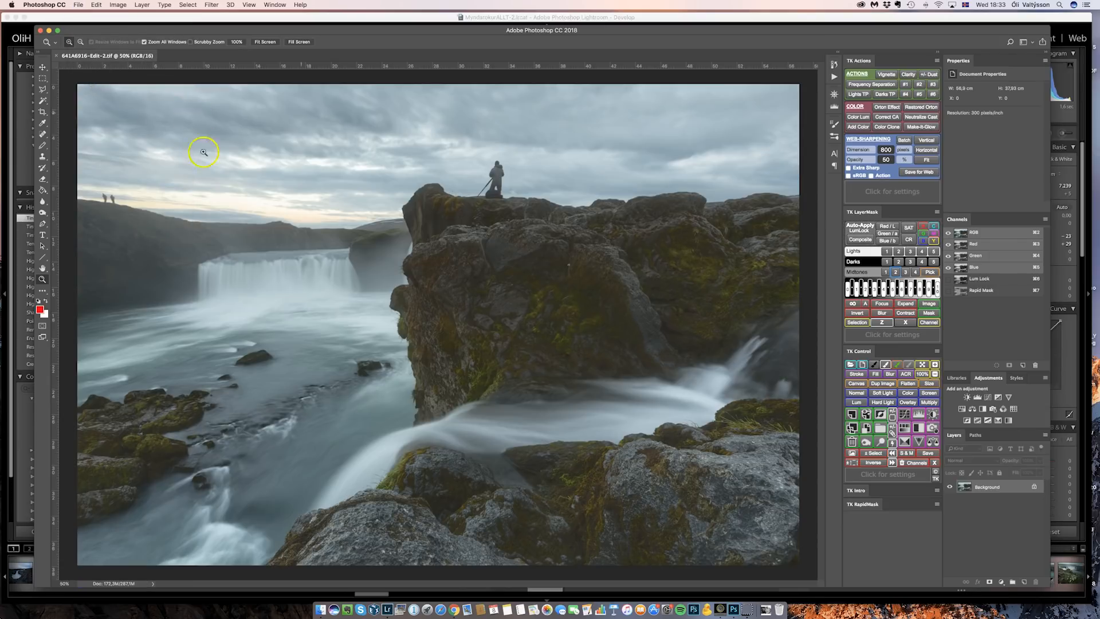
# Step: Switch to Lightroom and set 641A6916-Edit-2.tif to Exposure -0.65, Shadows +28, Whites +35 and Clarity +24
pyautogui.click(387, 609)
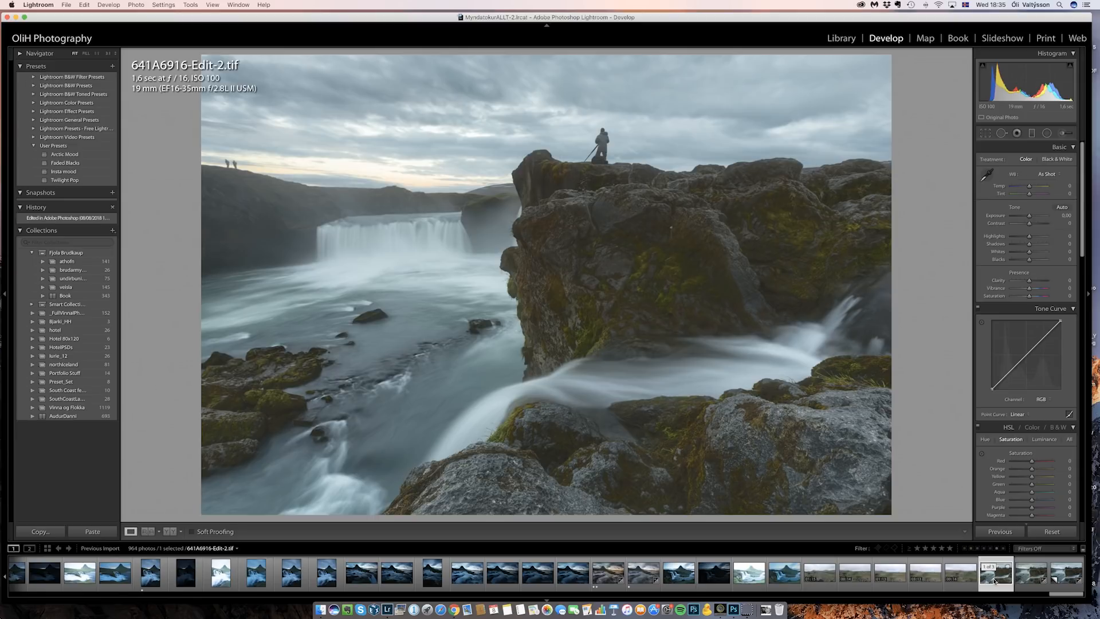
pyautogui.moveTo(1031, 216)
pyautogui.mouseDown()
pyautogui.moveTo(1034, 253)
pyautogui.moveTo(1026, 216)
pyautogui.mouseUp()
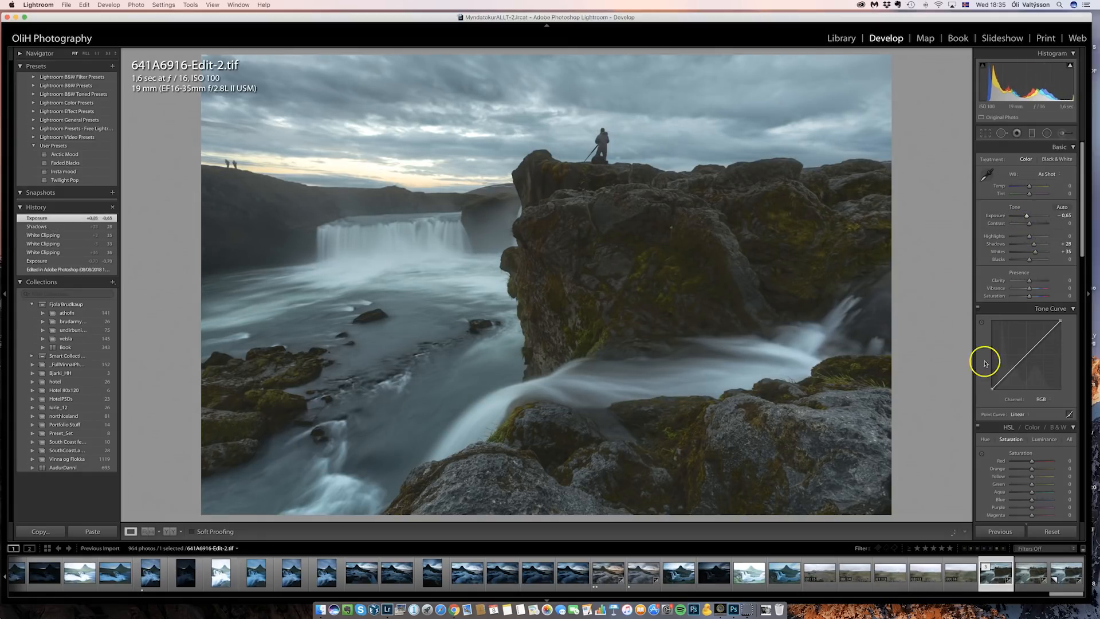
pyautogui.moveTo(1029, 280); pyautogui.dragTo(1040, 282)
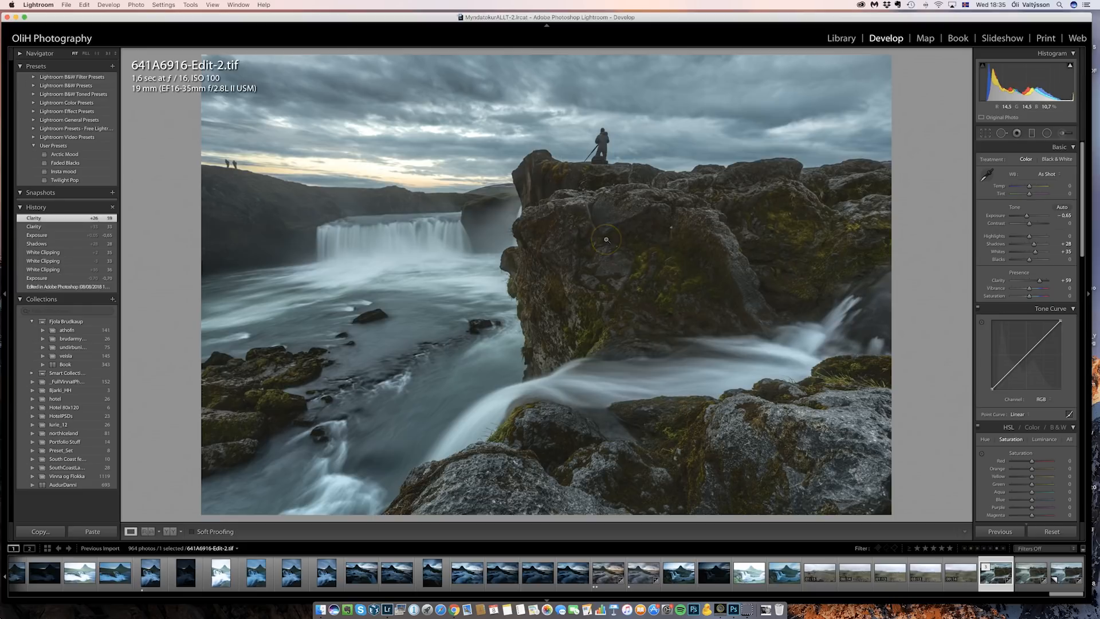
pyautogui.moveTo(1049, 275); pyautogui.dragTo(1034, 282)
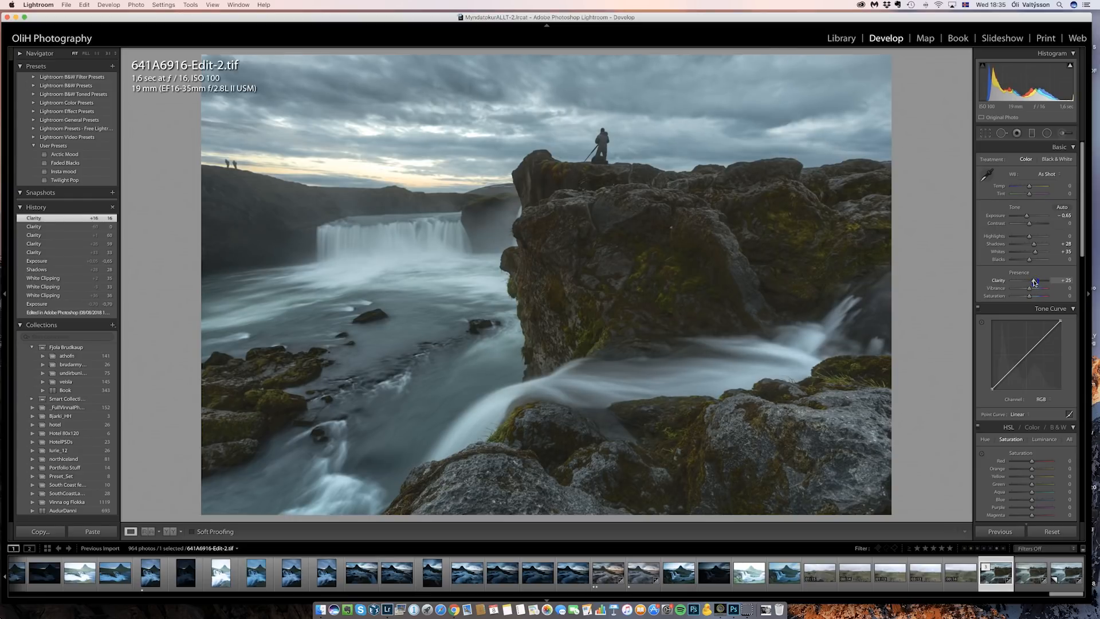
pyautogui.moveTo(1035, 282); pyautogui.dragTo(1034, 281)
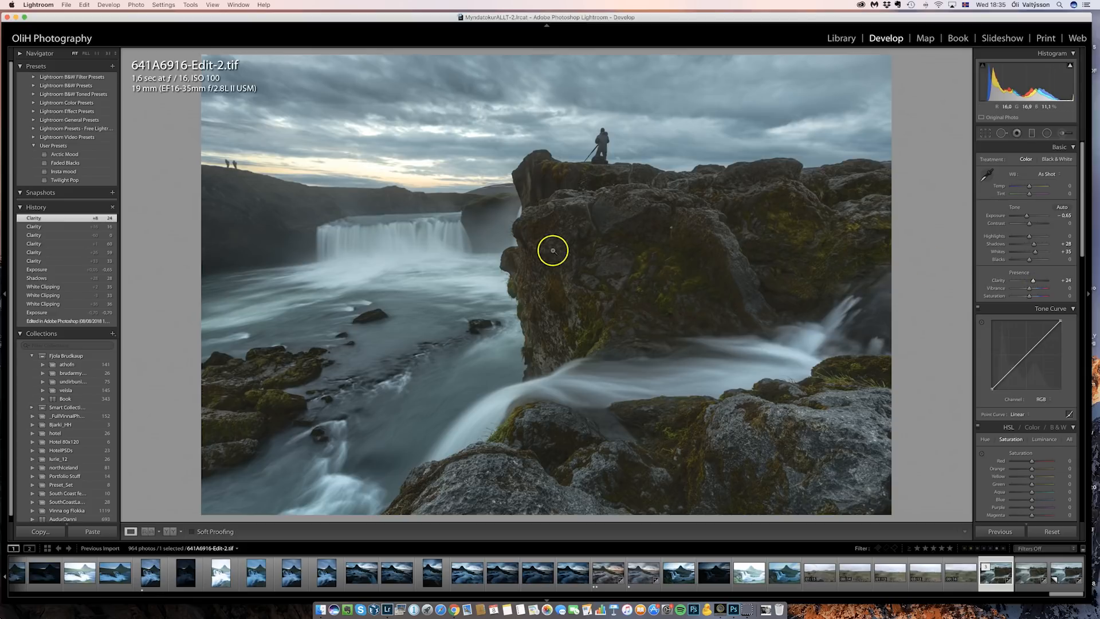
# Step: Set the Sharpening Amount to 57 and inspect the cliff and waterfall up close
pyautogui.scroll(-10, 980, 353)
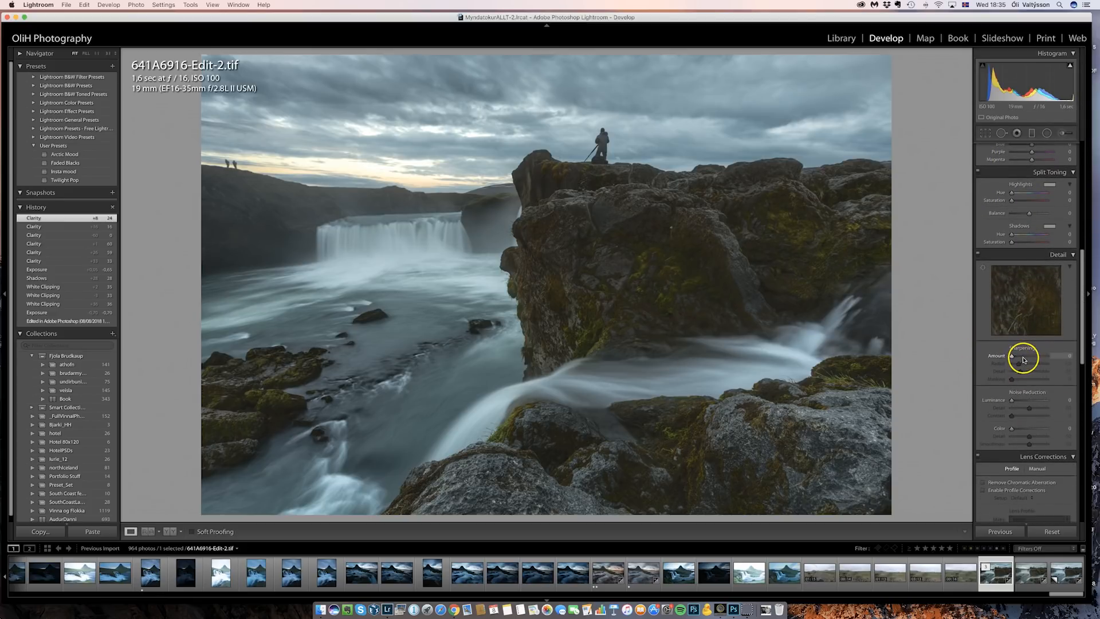
pyautogui.click(664, 251)
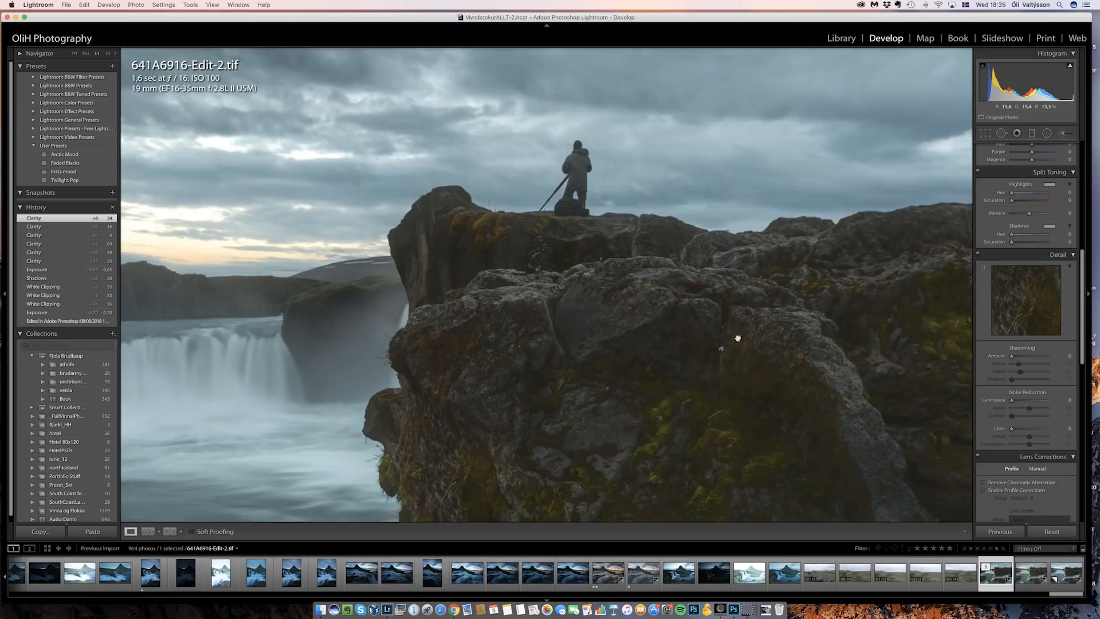
pyautogui.click(1025, 356)
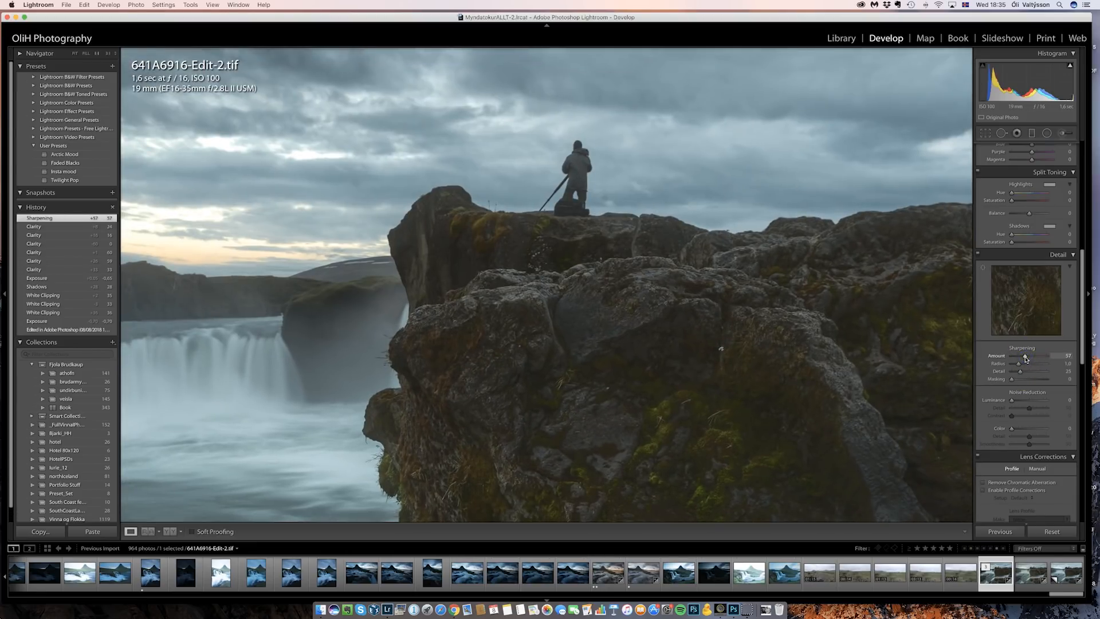
pyautogui.moveTo(547, 347); pyautogui.dragTo(564, 307)
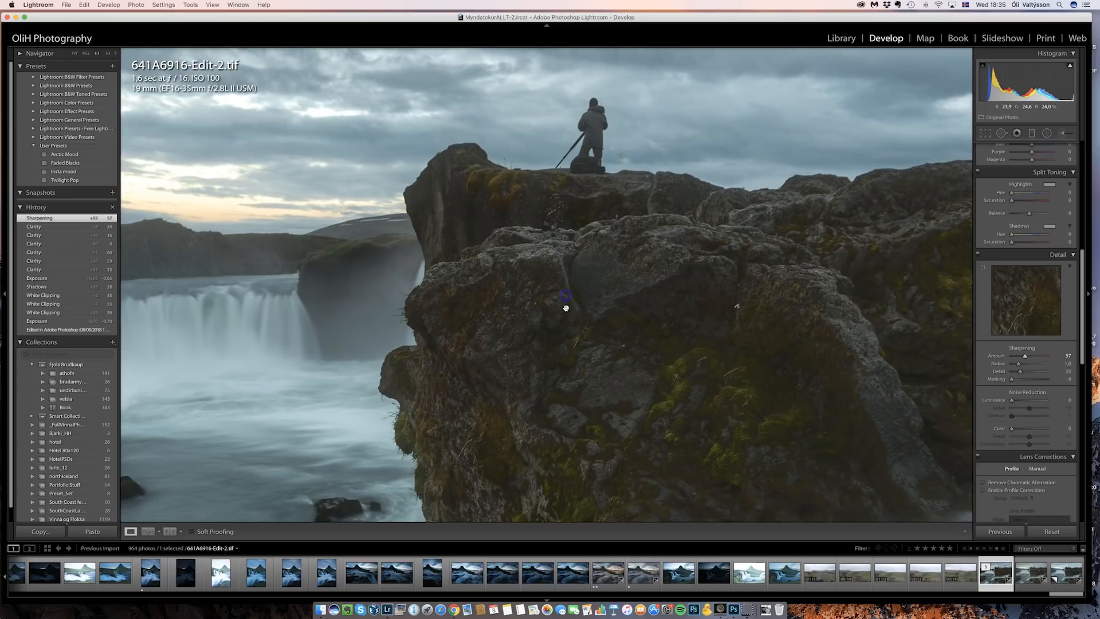
pyautogui.moveTo(657, 401); pyautogui.dragTo(656, 315)
pyautogui.moveTo(559, 233); pyautogui.dragTo(712, 315)
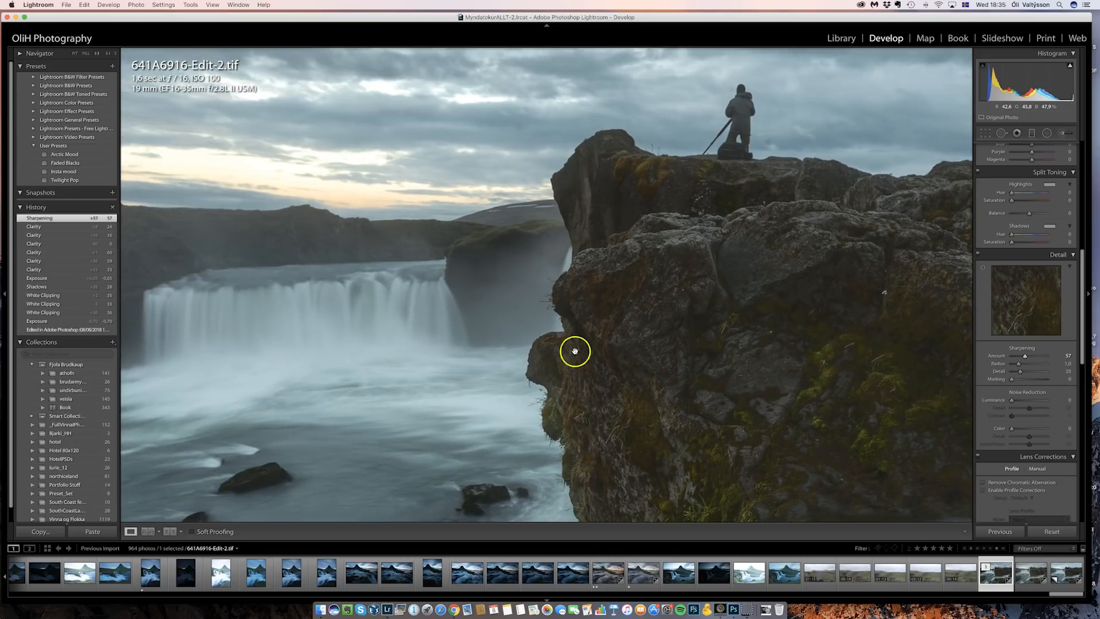
pyautogui.moveTo(646, 328); pyautogui.dragTo(651, 340)
pyautogui.click(650, 337)
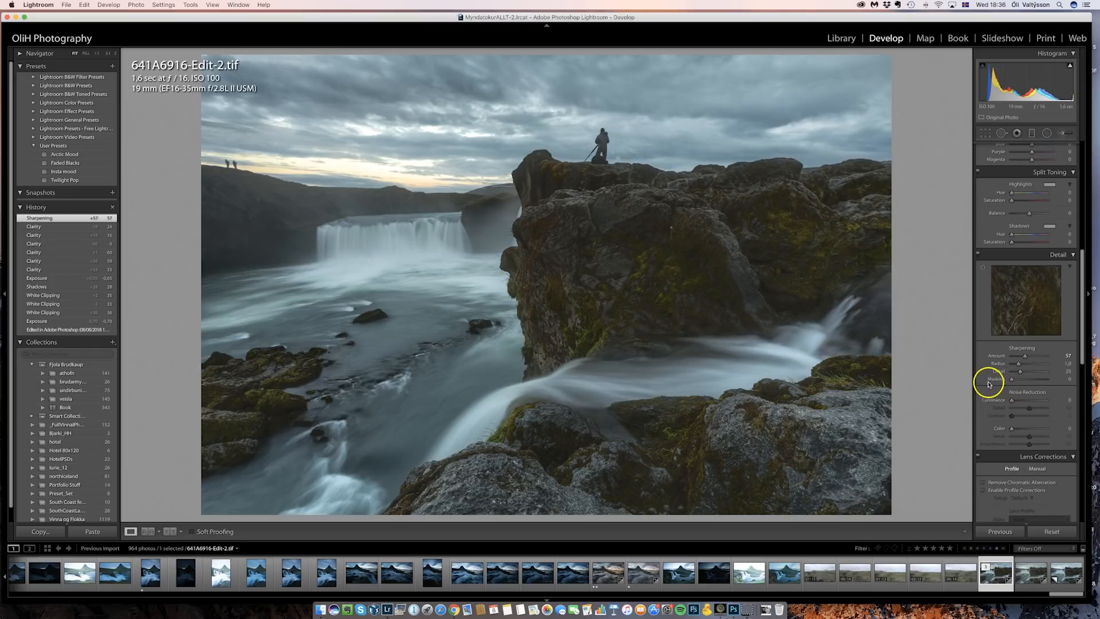
# Step: Reduce the HSL saturation of Purple to -15 and Blue to -24
pyautogui.scroll(8, 986, 380)
pyautogui.scroll(5, 986, 381)
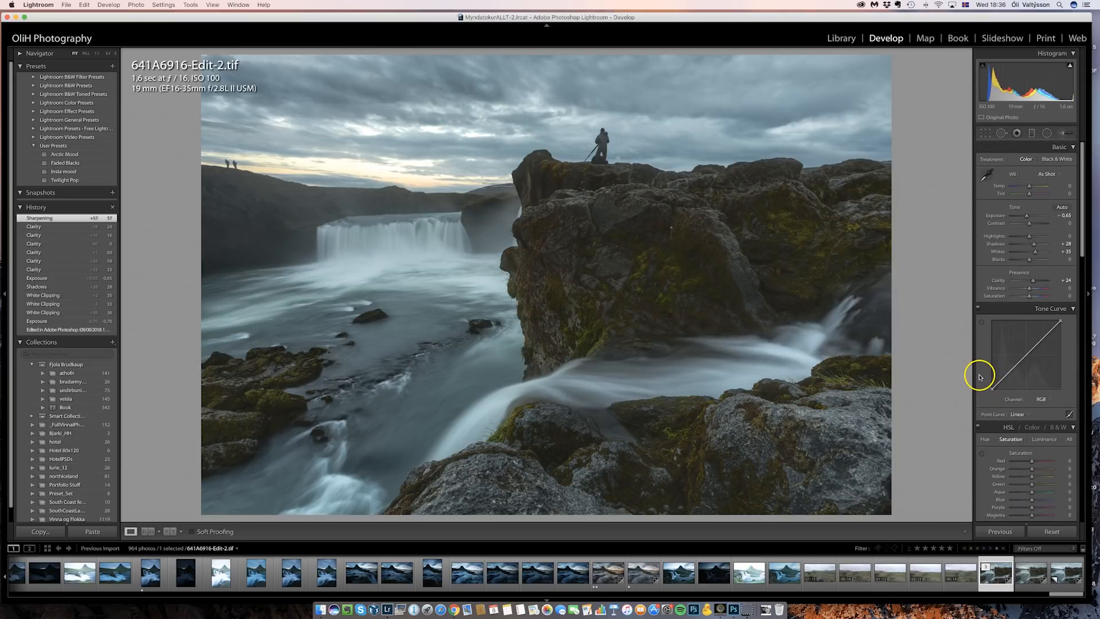
pyautogui.scroll(-2, 989, 367)
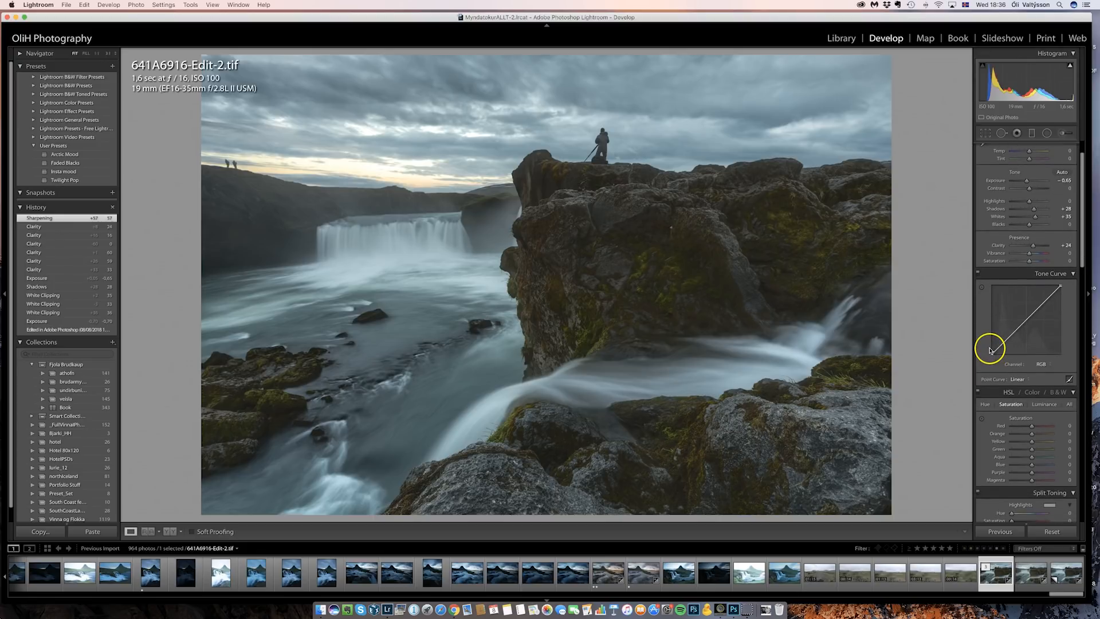
pyautogui.scroll(-1, 982, 341)
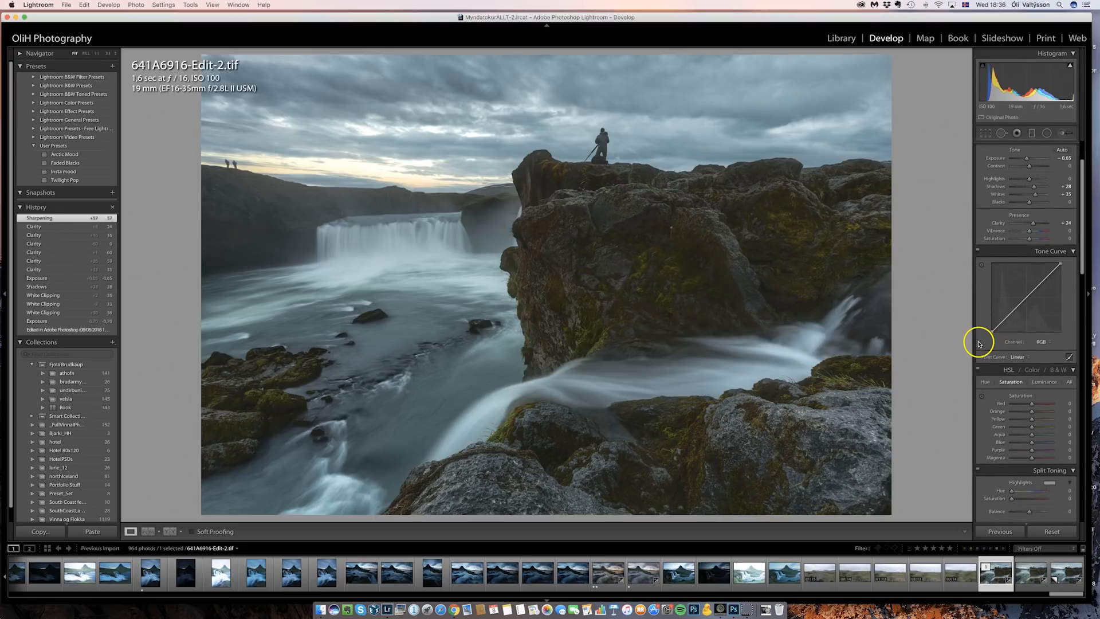
pyautogui.scroll(-1, 981, 339)
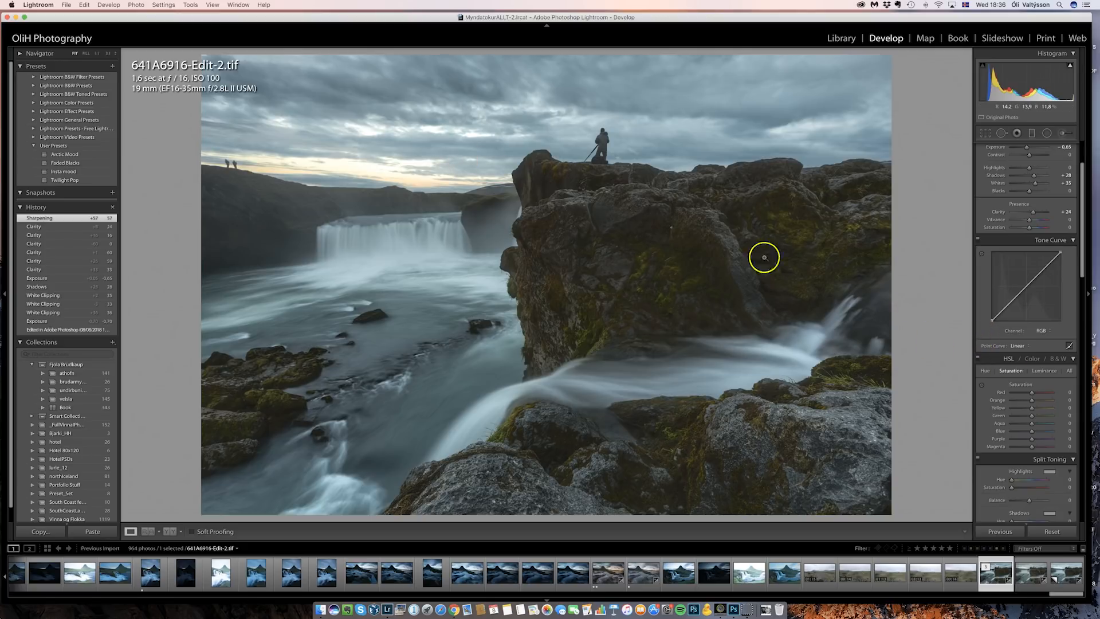
pyautogui.scroll(-2, 979, 327)
pyautogui.scroll(-1, 979, 327)
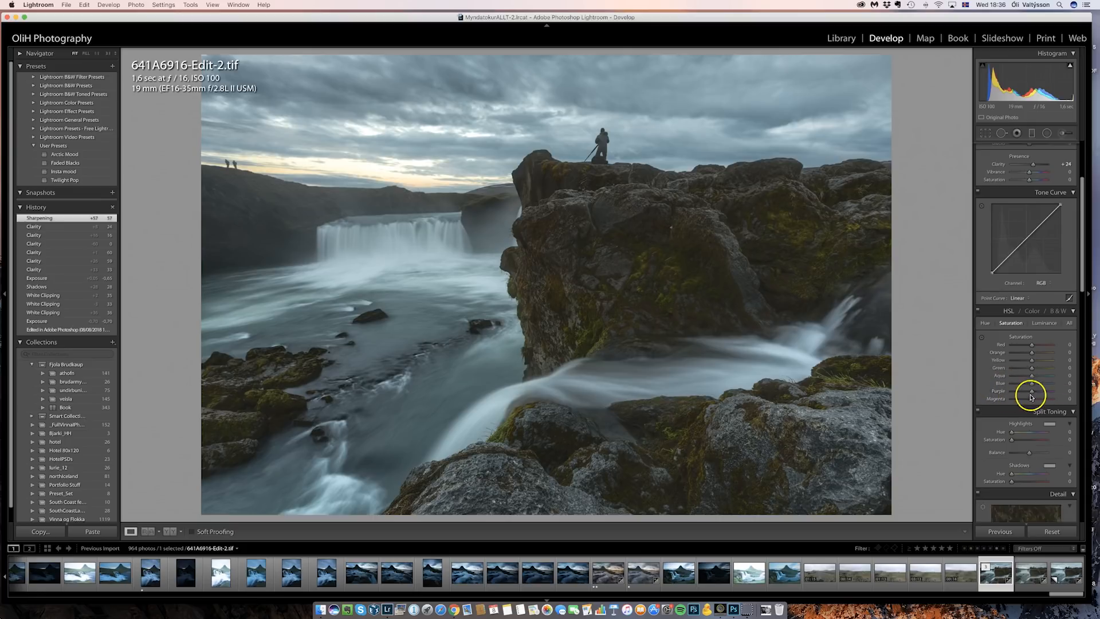
pyautogui.moveTo(1030, 392); pyautogui.dragTo(1028, 385)
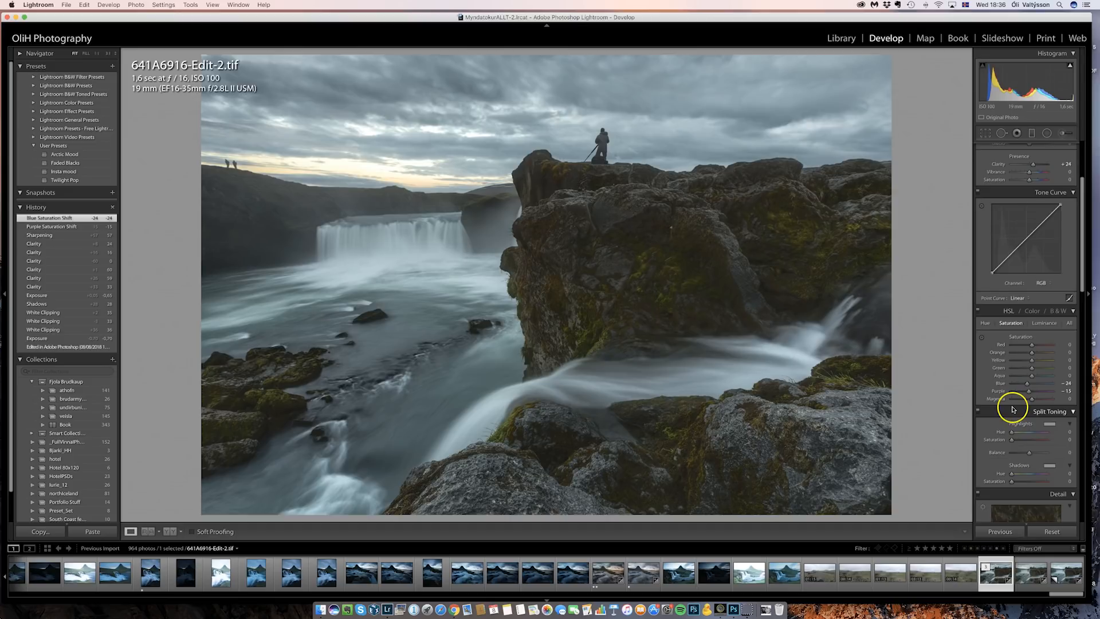
# Step: Shift the HSL hue of Blue to +18 and Aqua to +21
pyautogui.click(986, 324)
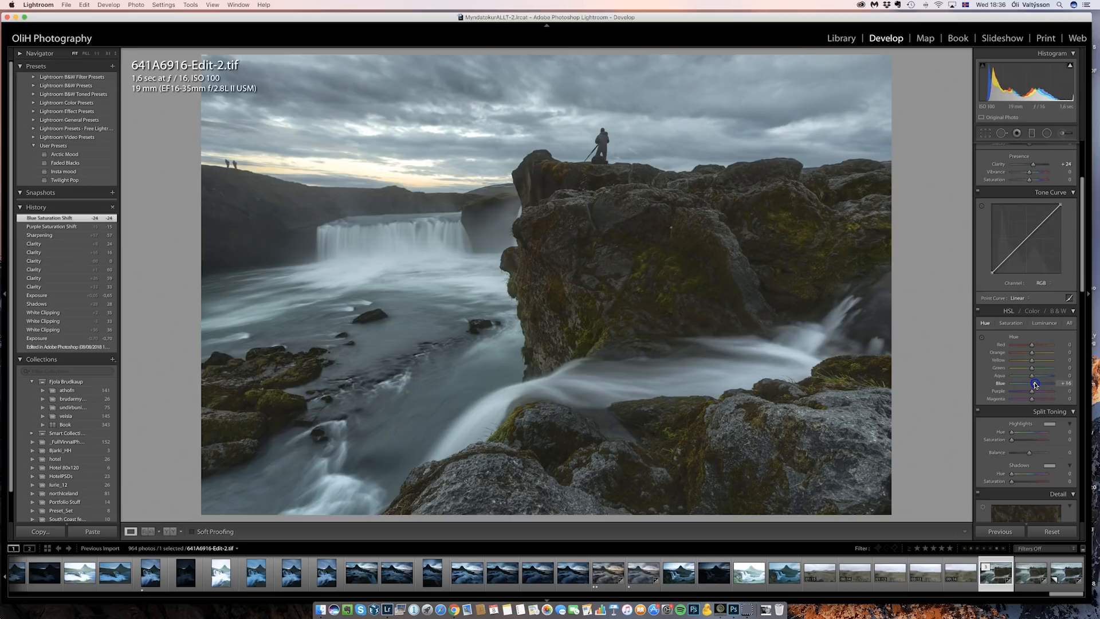
pyautogui.moveTo(1031, 383); pyautogui.dragTo(1028, 384)
pyautogui.moveTo(1024, 385); pyautogui.dragTo(1034, 386)
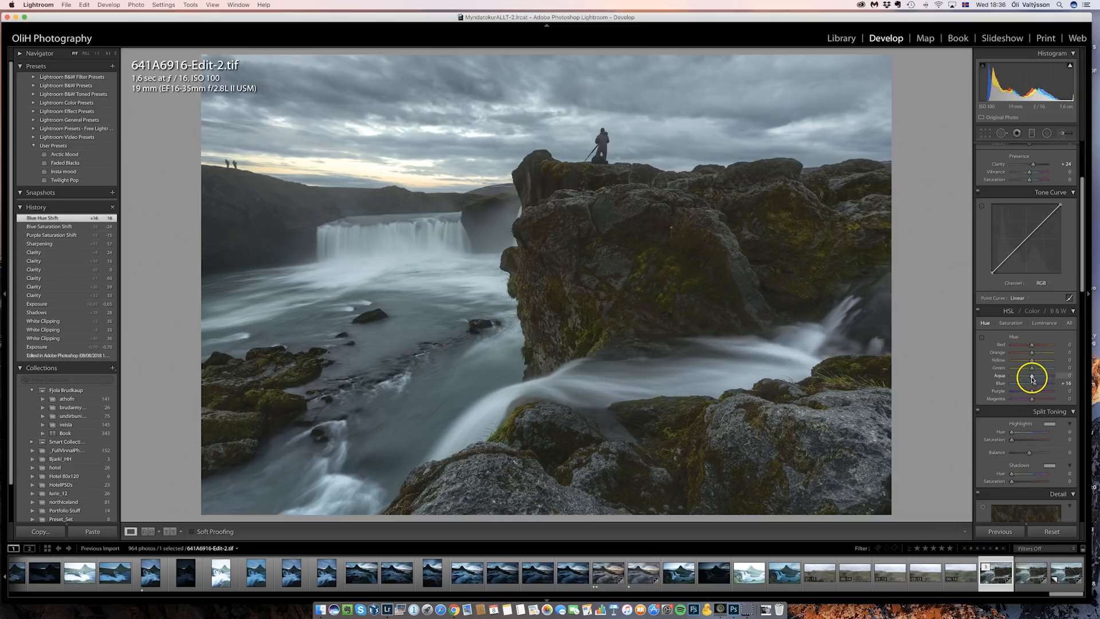
pyautogui.click(1032, 377)
pyautogui.moveTo(1035, 377); pyautogui.dragTo(1037, 377)
# Step: Reduce the HSL saturation of Purple to -32, Magenta to -27 and Blue to -43
pyautogui.click(1011, 328)
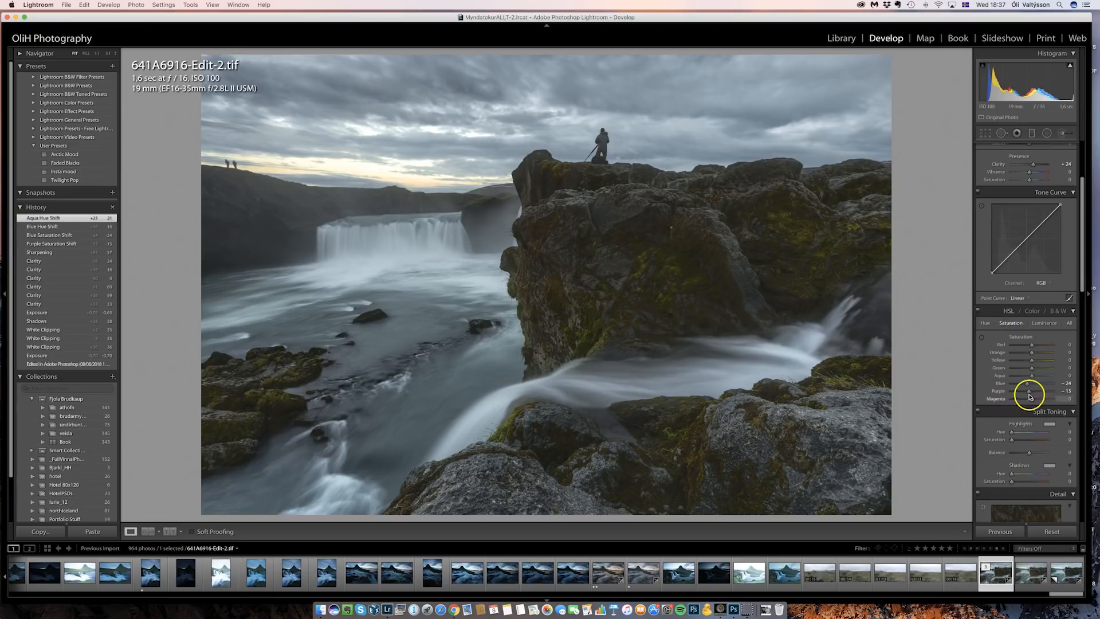
pyautogui.moveTo(1028, 390); pyautogui.dragTo(1028, 393)
pyautogui.moveTo(1025, 392); pyautogui.dragTo(1024, 393)
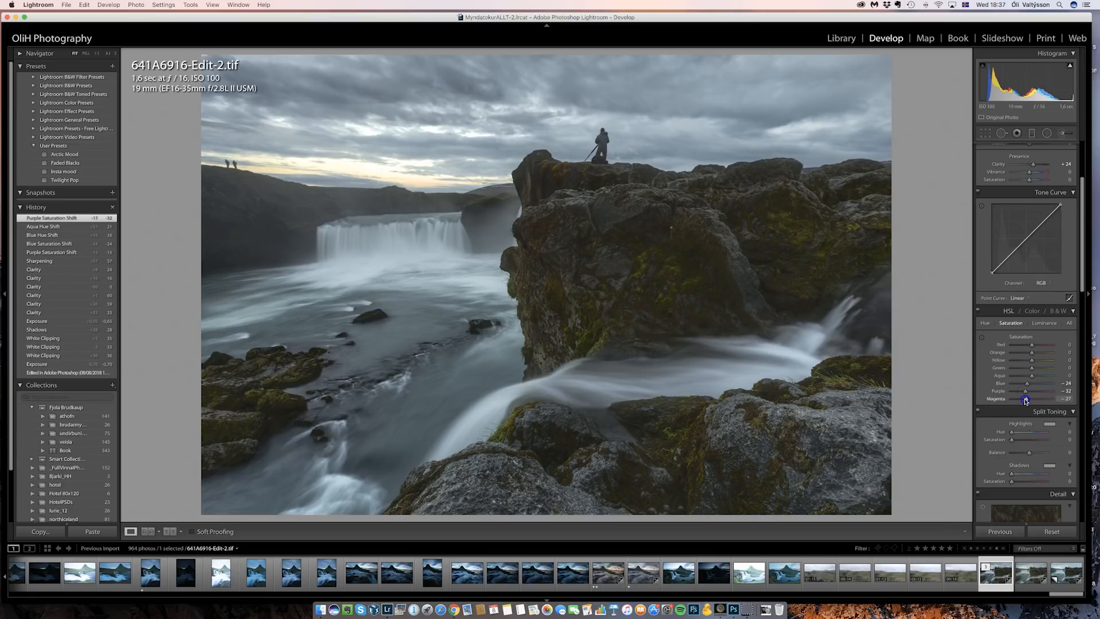
pyautogui.moveTo(1025, 400); pyautogui.dragTo(1023, 383)
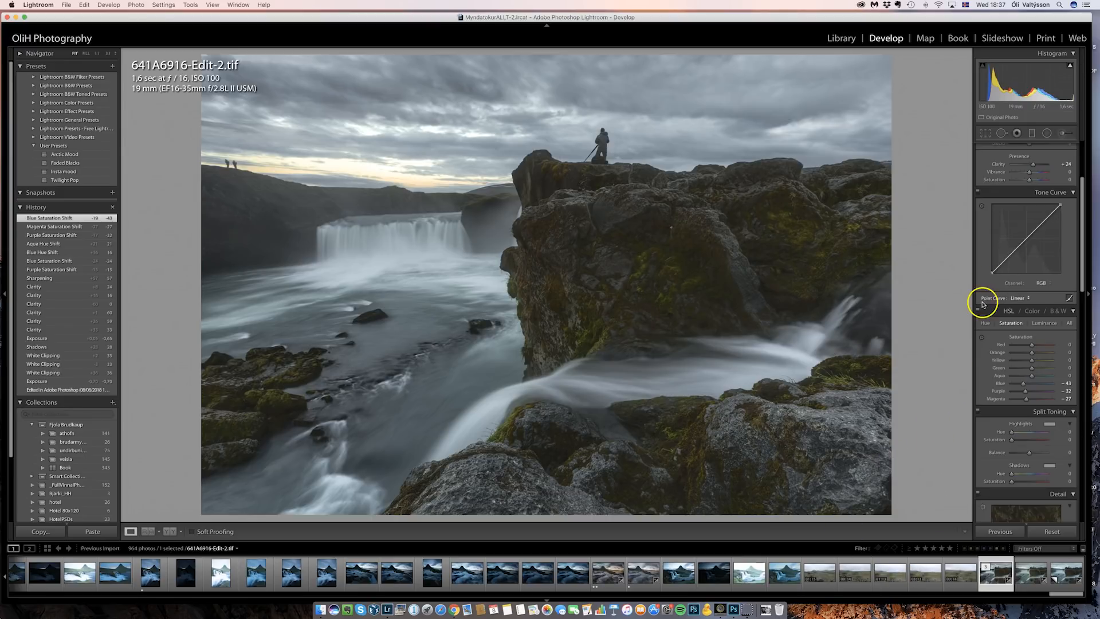
# Step: Darken the photo's edges with a Post-Crop Vignetting Amount of -9
pyautogui.scroll(-10, 984, 276)
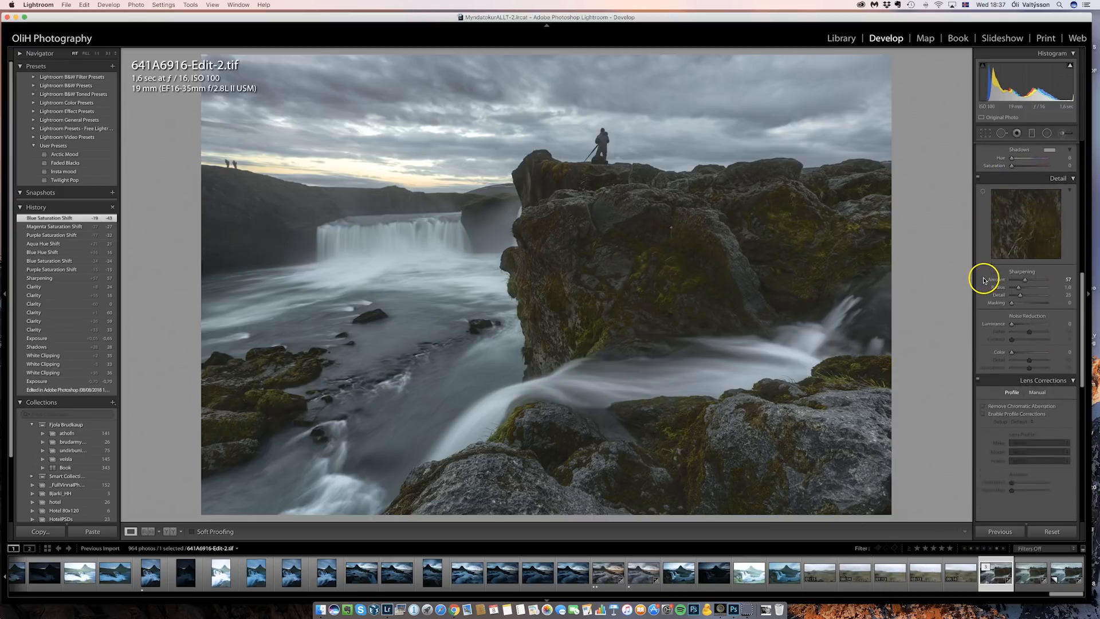
pyautogui.scroll(-10, 979, 392)
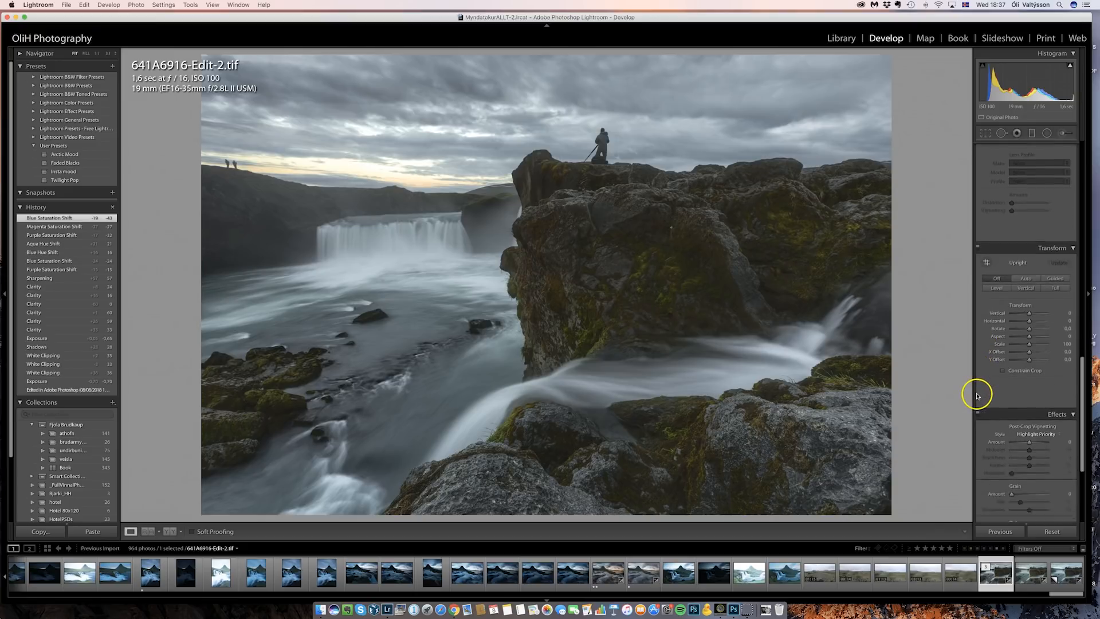
pyautogui.moveTo(1029, 345); pyautogui.dragTo(1028, 346)
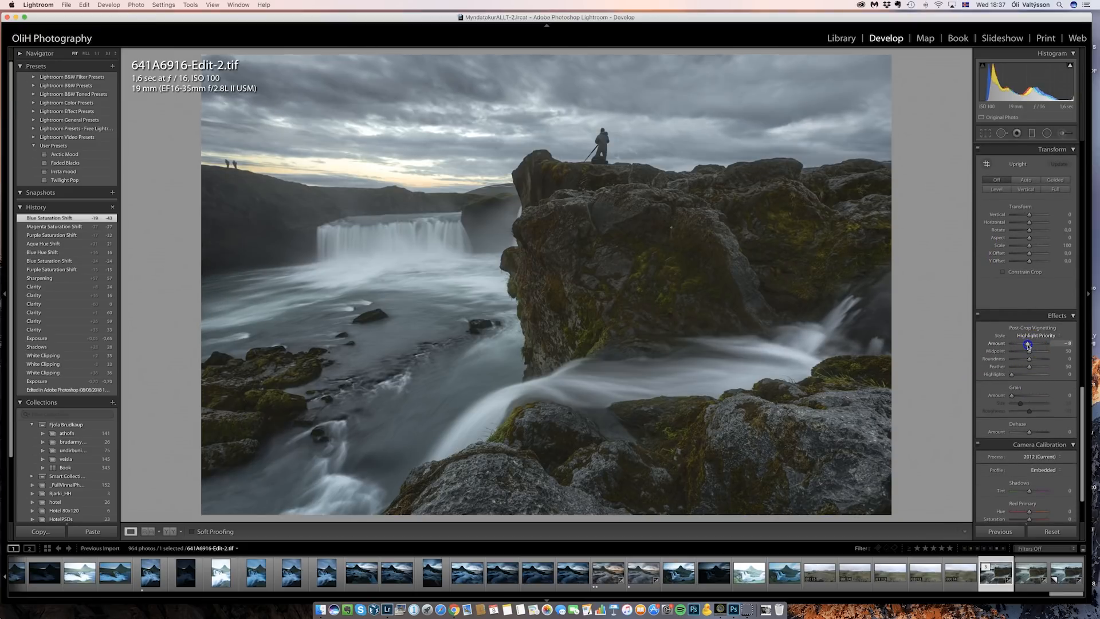
pyautogui.moveTo(1028, 345); pyautogui.dragTo(1028, 345)
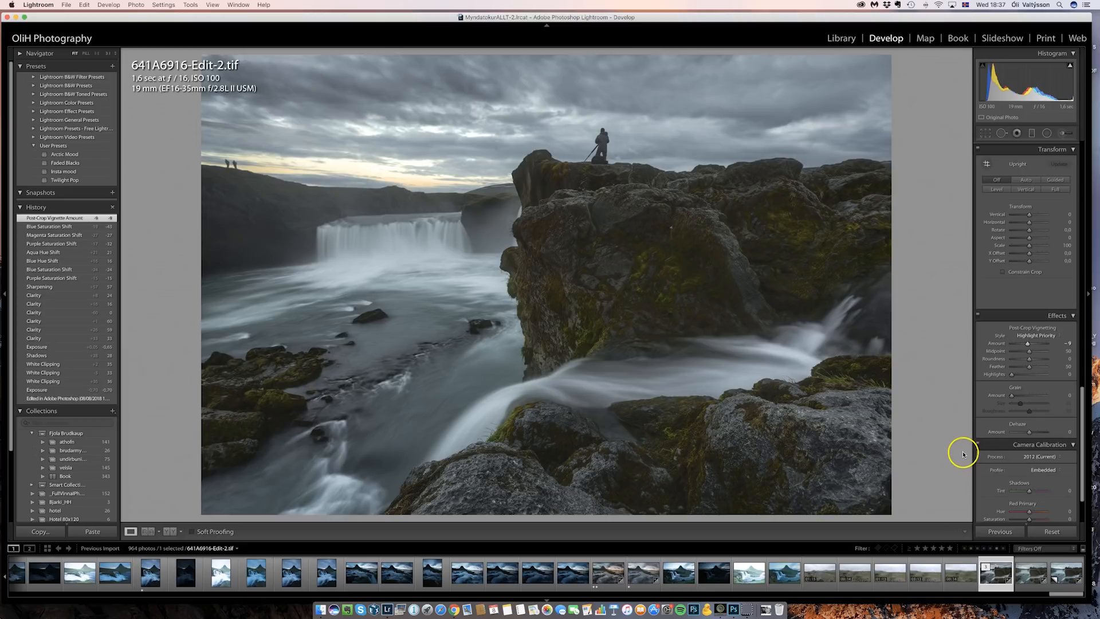
# Step: Set the Contrast to +14 and inspect the flowing water below the cliff up close
pyautogui.scroll(10, 980, 404)
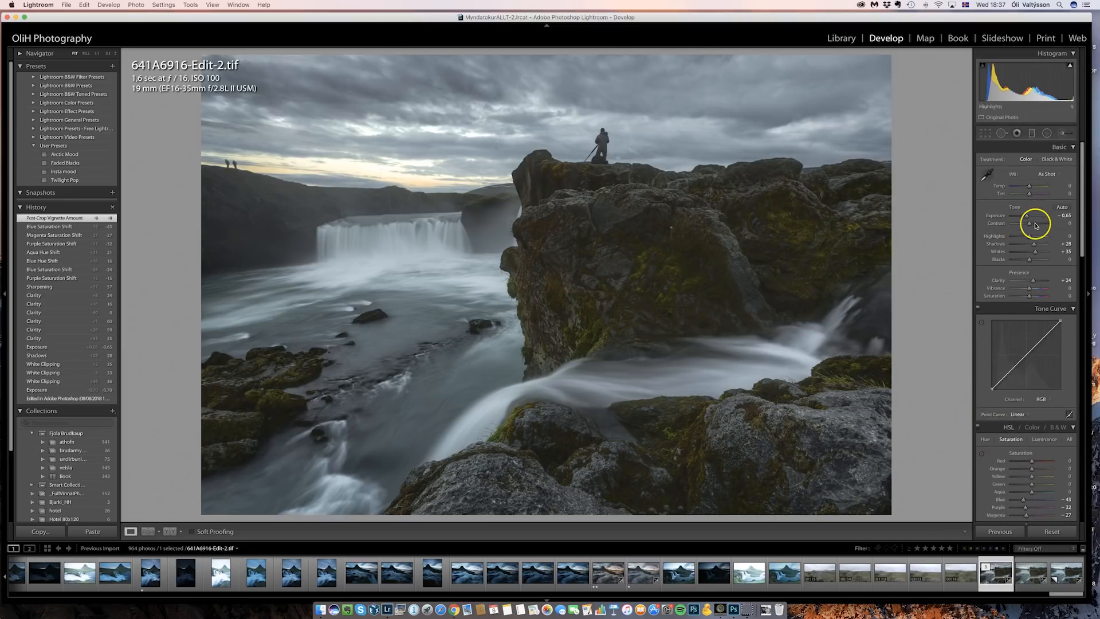
pyautogui.click(1035, 224)
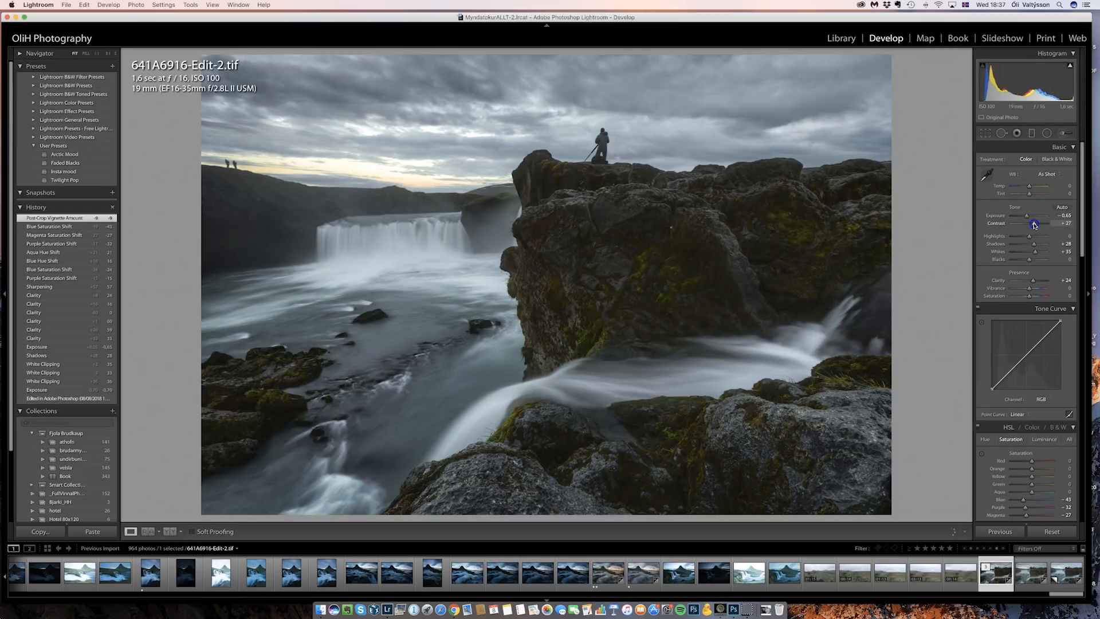
pyautogui.moveTo(1034, 225); pyautogui.dragTo(1031, 224)
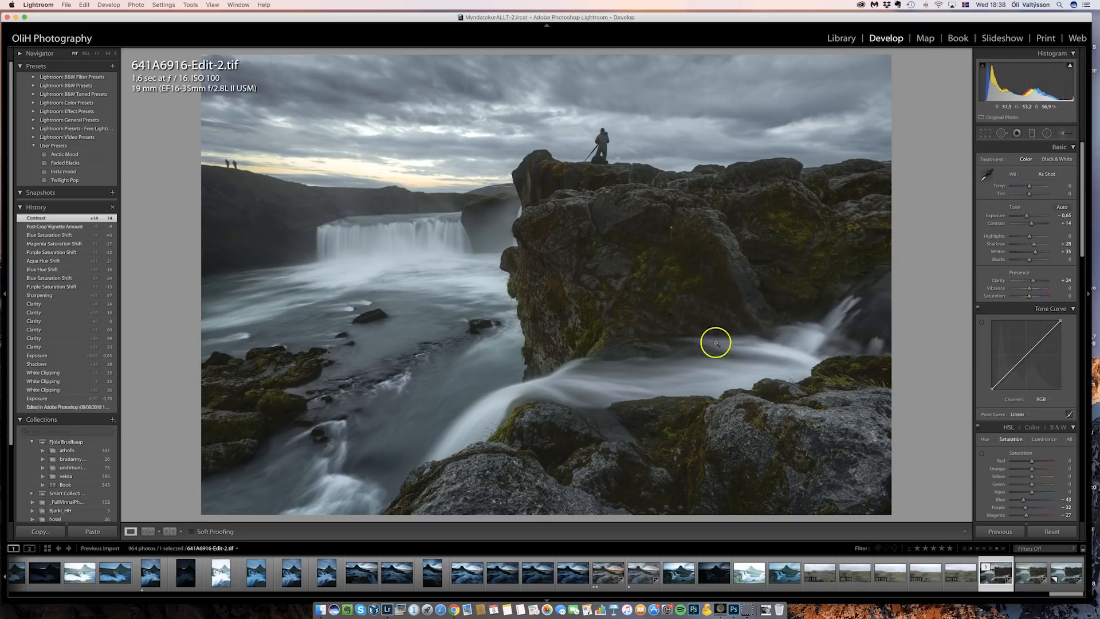
pyautogui.click(790, 356)
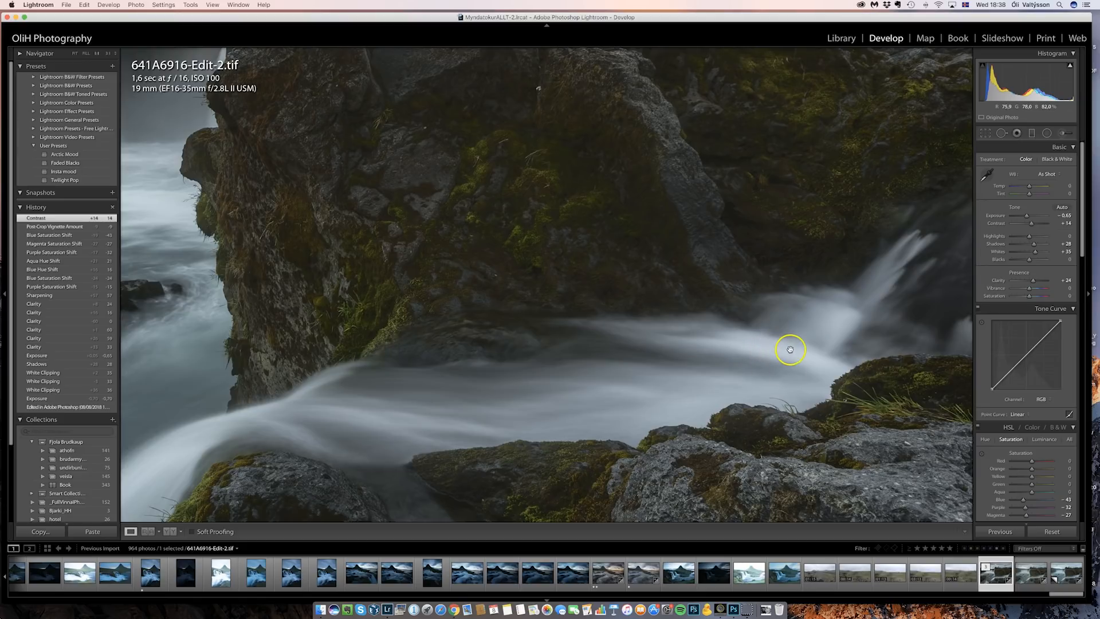
pyautogui.click(784, 344)
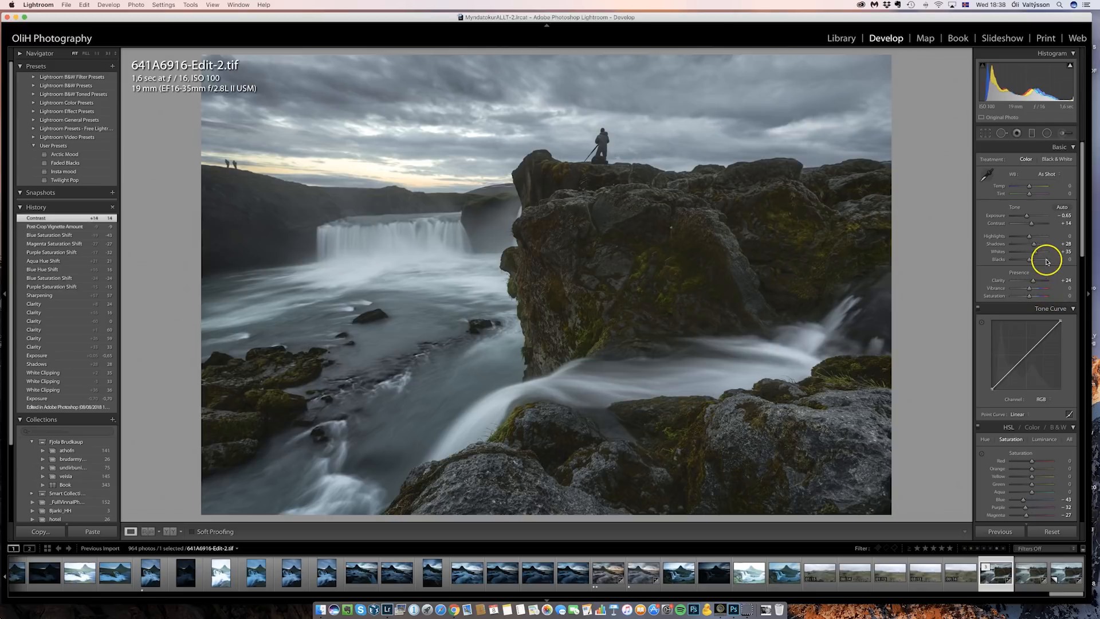
# Step: Set Shadows to +67 and the overall Saturation to -4, checking the mossy rocks on the left bank
pyautogui.moveTo(1034, 245); pyautogui.dragTo(1039, 246)
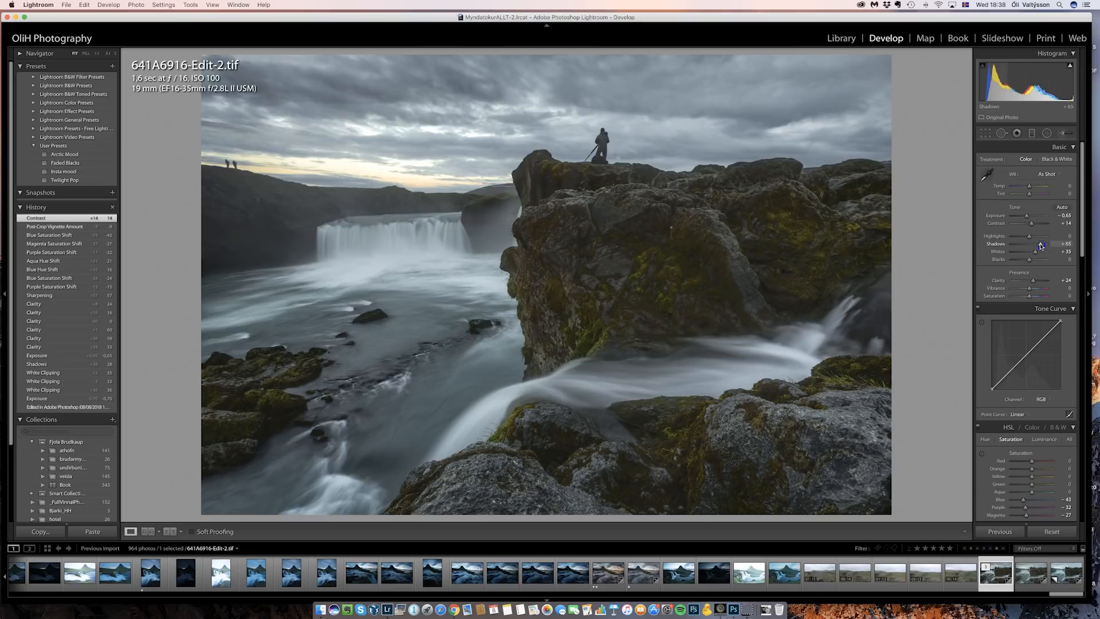
pyautogui.moveTo(1040, 246); pyautogui.dragTo(1041, 245)
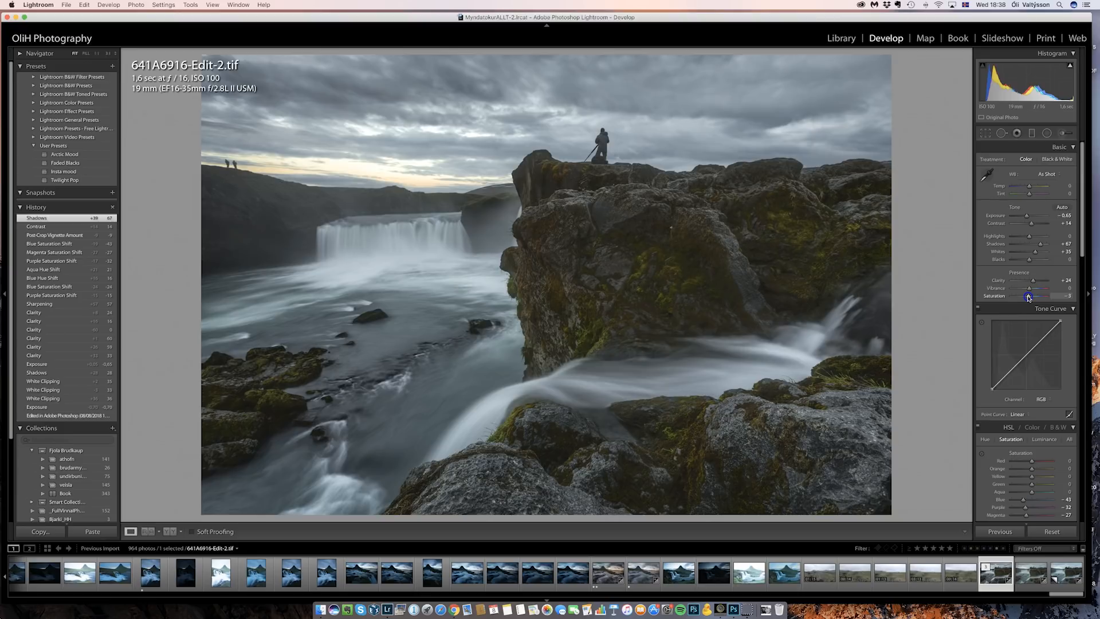
pyautogui.moveTo(1028, 297); pyautogui.dragTo(1029, 297)
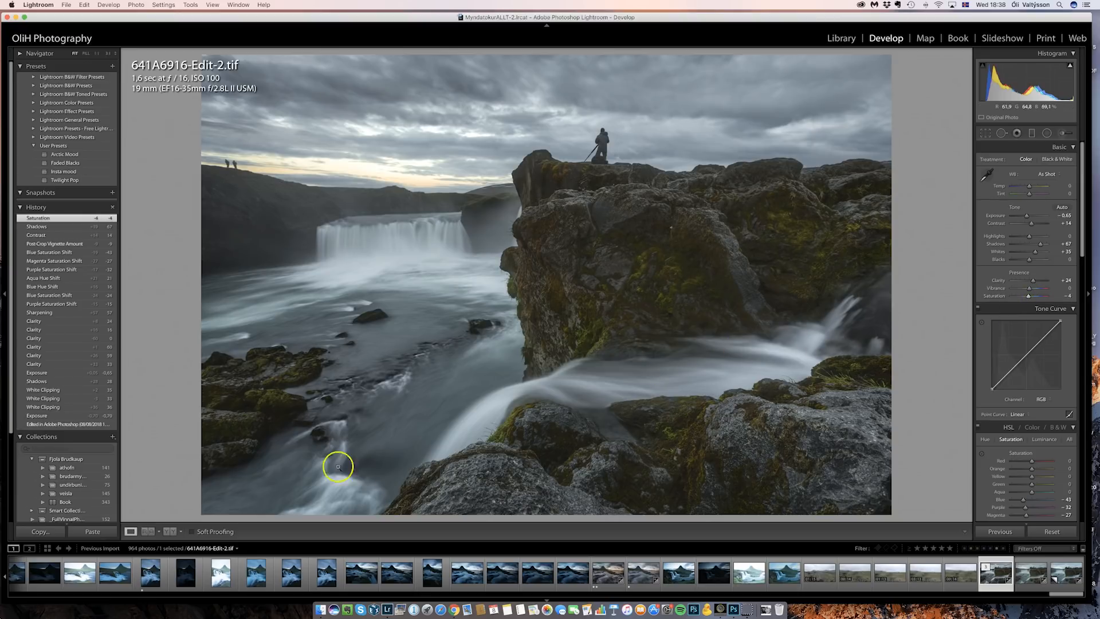
pyautogui.click(272, 429)
pyautogui.moveTo(270, 435); pyautogui.dragTo(351, 363)
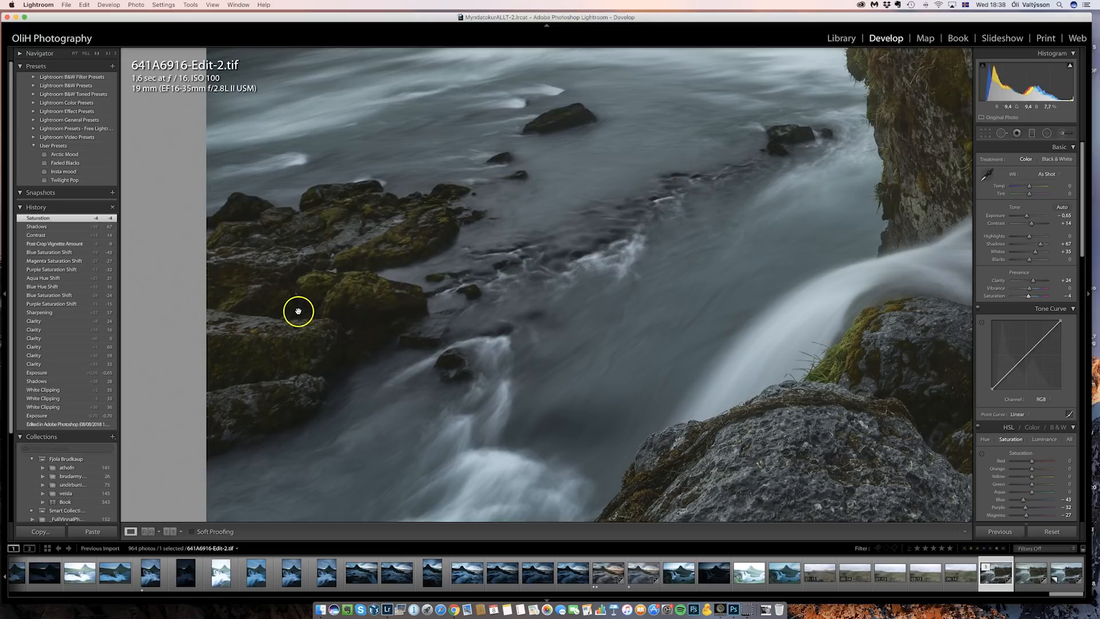
pyautogui.click(346, 351)
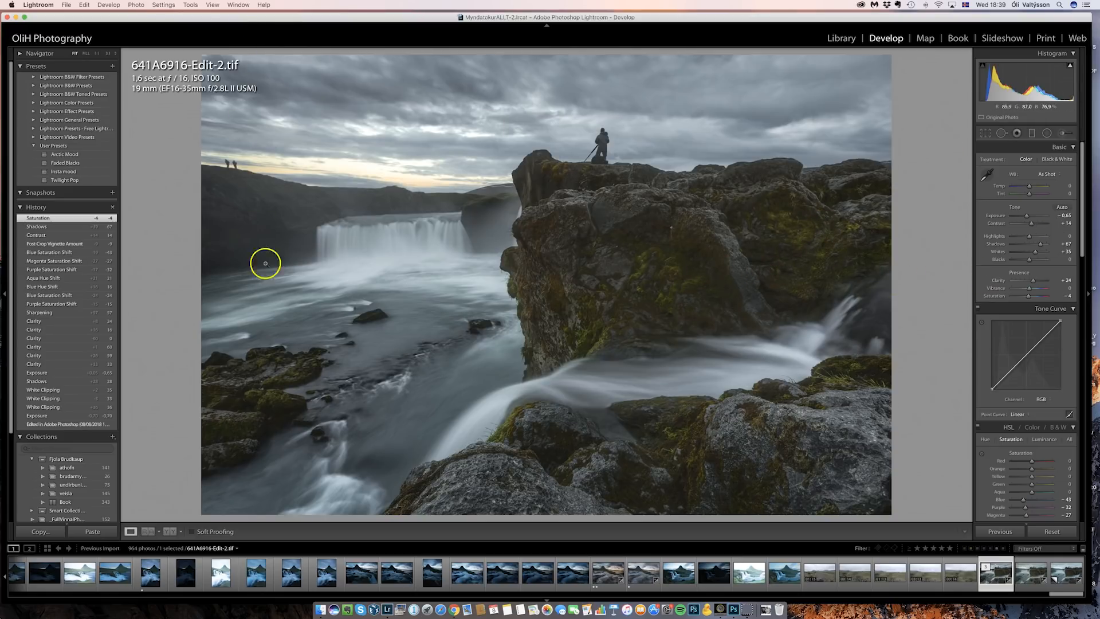
# Step: Reduce the Post-Crop Vignetting Amount to -2
pyautogui.scroll(-10, 996, 443)
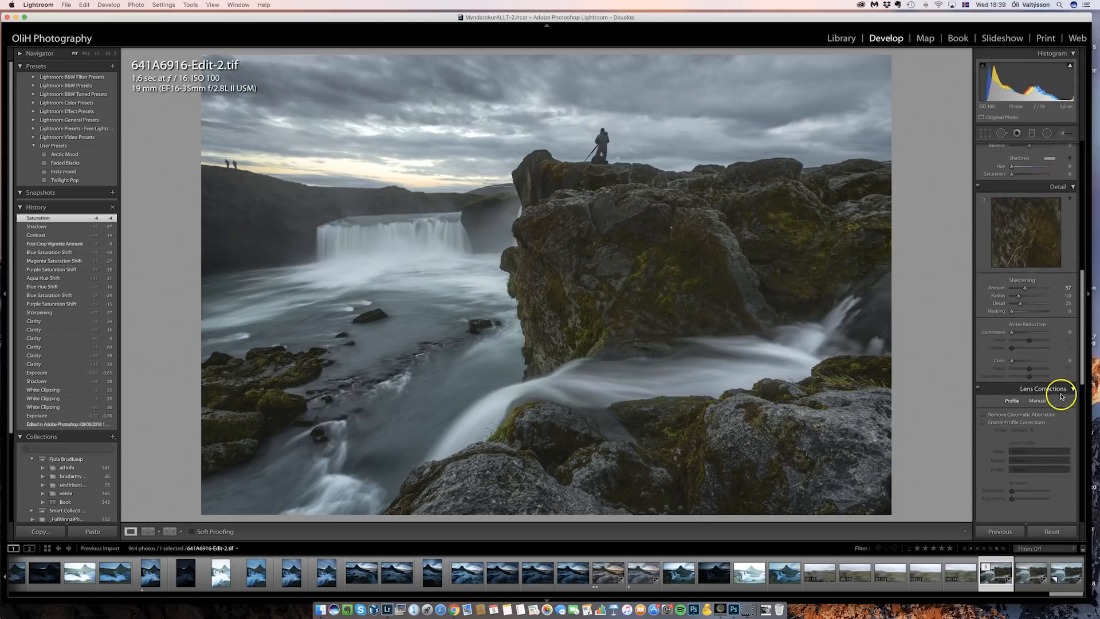
pyautogui.scroll(-8, 1027, 288)
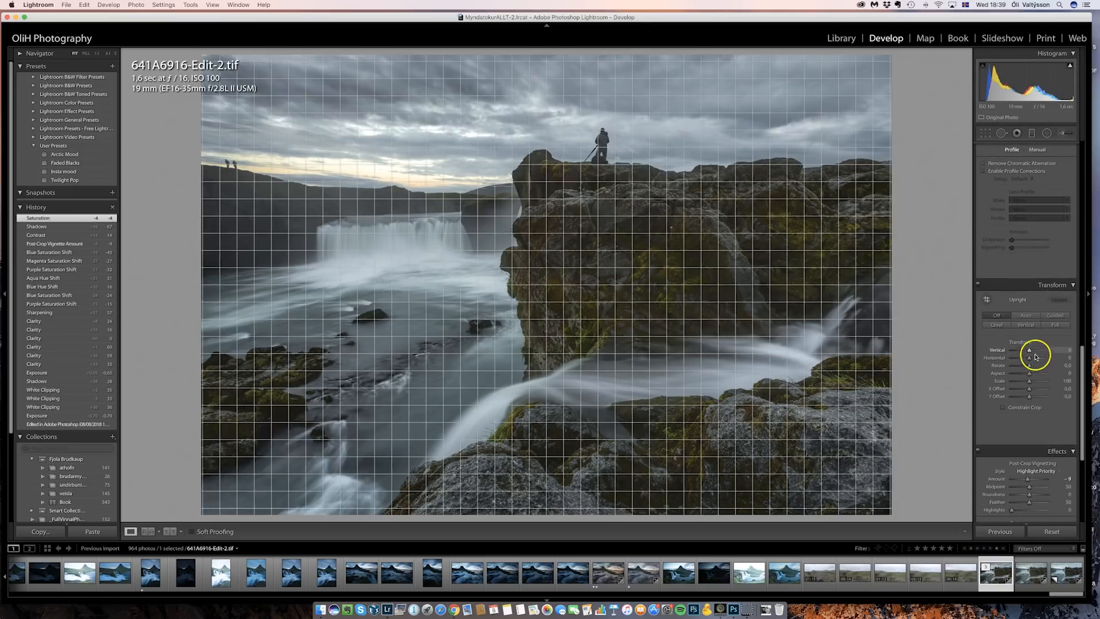
pyautogui.moveTo(1026, 398); pyautogui.dragTo(1028, 399)
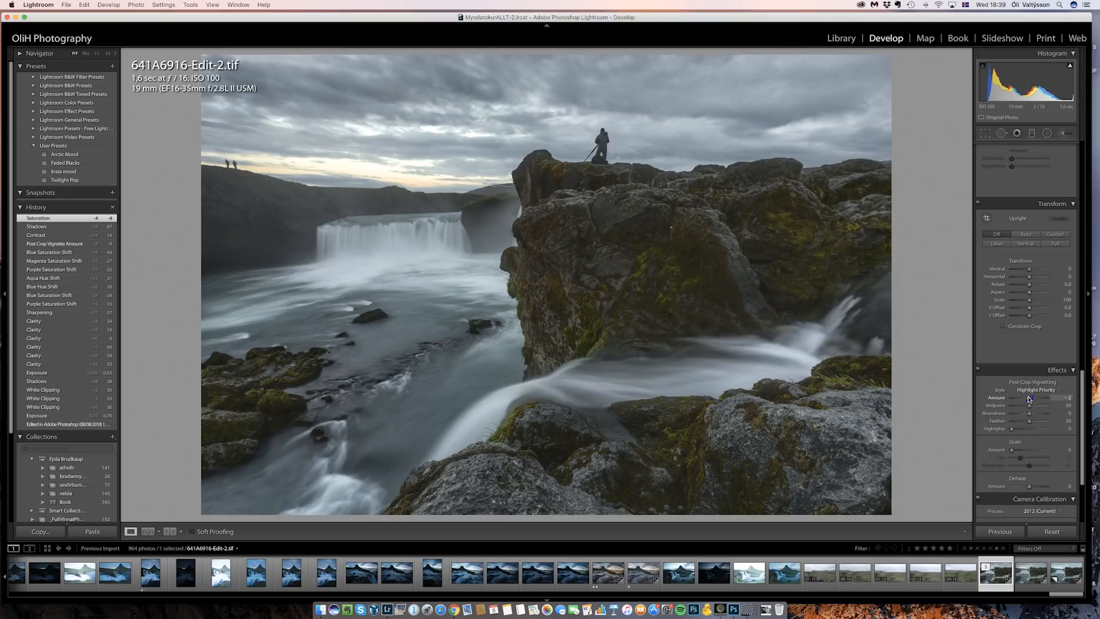
pyautogui.moveTo(1028, 398); pyautogui.dragTo(1028, 398)
# Step: Paint an Adjustment Brush mask over the mossy rocks on the left bank with Clarity 0, Shadows 55 and Exposure 0.08
pyautogui.scroll(10, 996, 360)
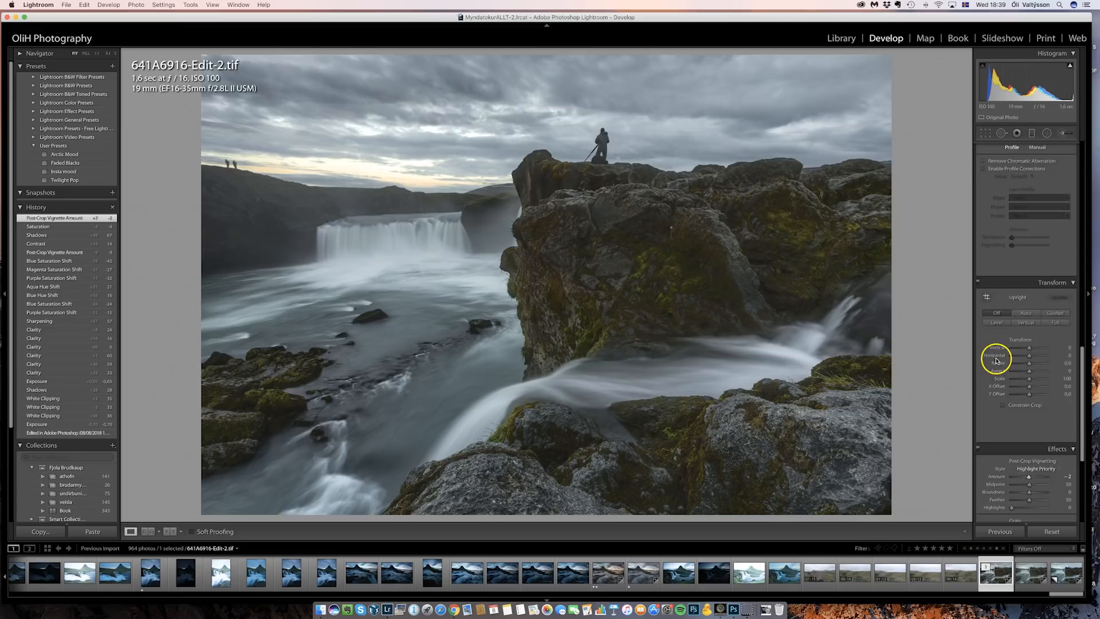
pyautogui.click(1067, 137)
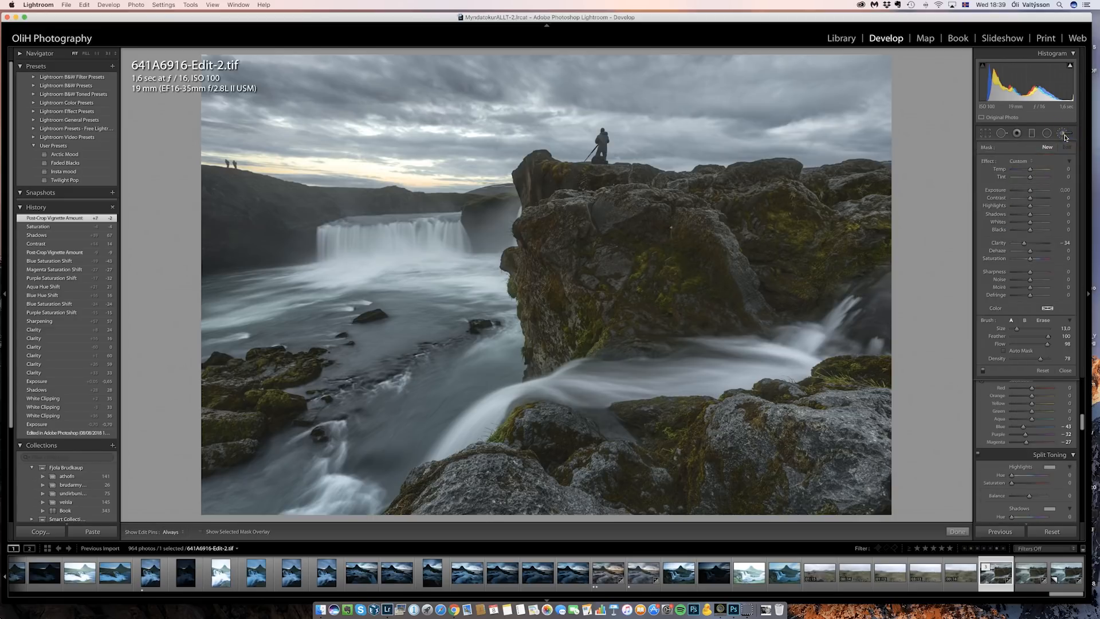
pyautogui.moveTo(1023, 243); pyautogui.dragTo(1030, 244)
pyautogui.click(1038, 216)
pyautogui.moveTo(248, 399)
pyautogui.mouseDown()
pyautogui.moveTo(236, 377)
pyautogui.moveTo(274, 374)
pyautogui.moveTo(265, 407)
pyautogui.moveTo(278, 416)
pyautogui.moveTo(252, 431)
pyautogui.moveTo(276, 421)
pyautogui.moveTo(215, 435)
pyautogui.moveTo(243, 440)
pyautogui.moveTo(228, 441)
pyautogui.moveTo(268, 406)
pyautogui.moveTo(252, 385)
pyautogui.moveTo(259, 371)
pyautogui.moveTo(234, 372)
pyautogui.moveTo(258, 373)
pyautogui.mouseUp()
pyautogui.scroll(-6, 268, 405)
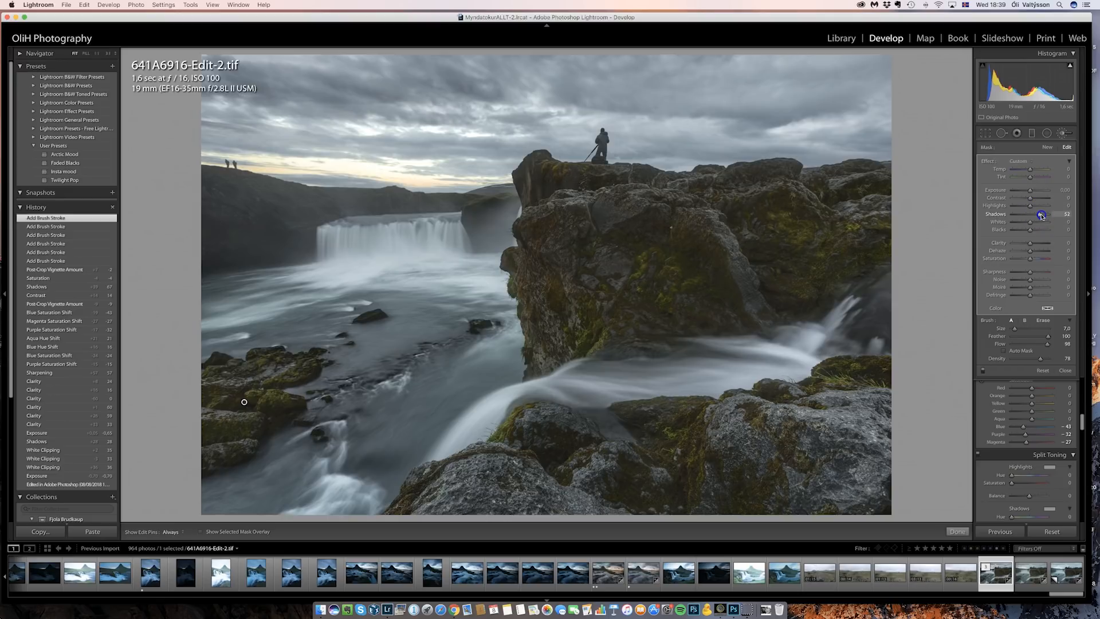
pyautogui.moveTo(1041, 215); pyautogui.dragTo(1031, 191)
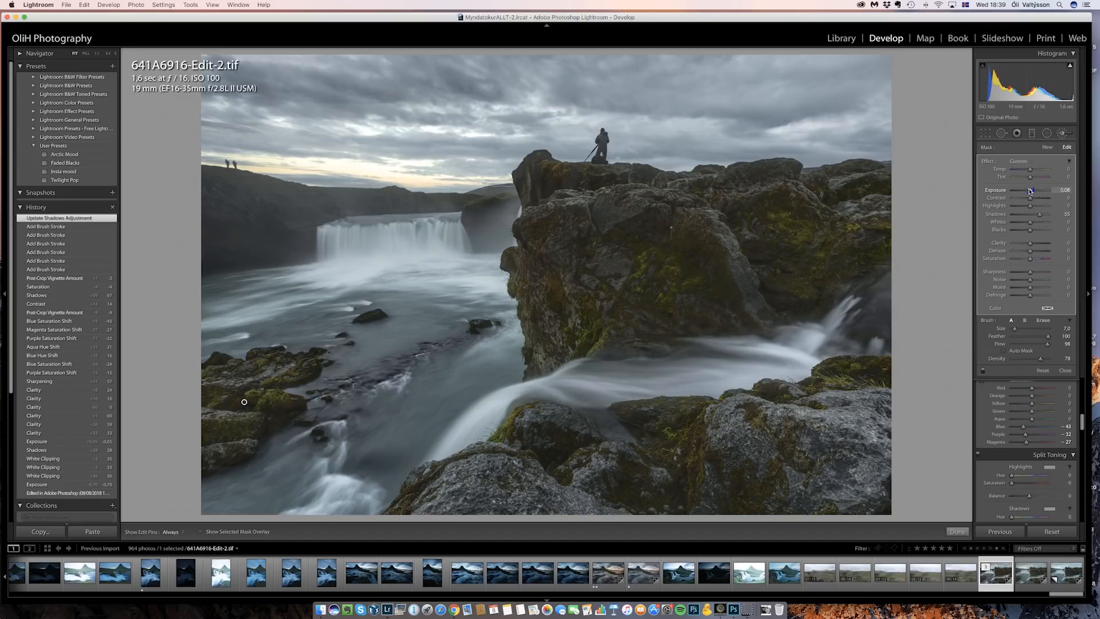
pyautogui.moveTo(1029, 190); pyautogui.dragTo(1029, 191)
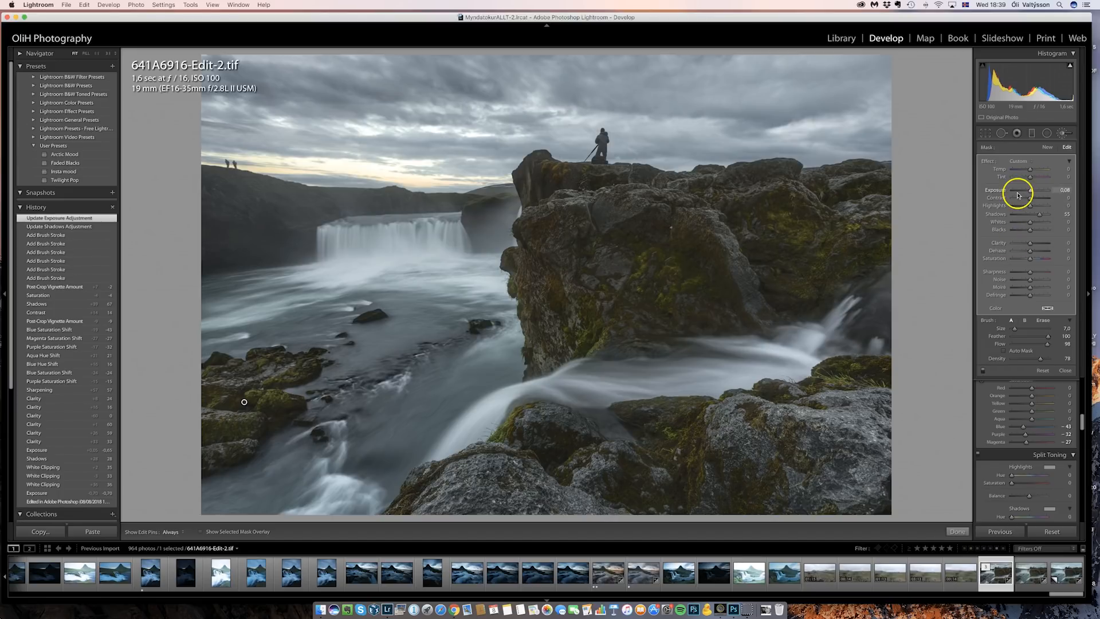
# Step: Extend the brush mask over the dark hillsides on both sides of the distant waterfall and finish the brush adjustment
pyautogui.scroll(5, 255, 252)
pyautogui.moveTo(293, 248); pyautogui.dragTo(140, 265)
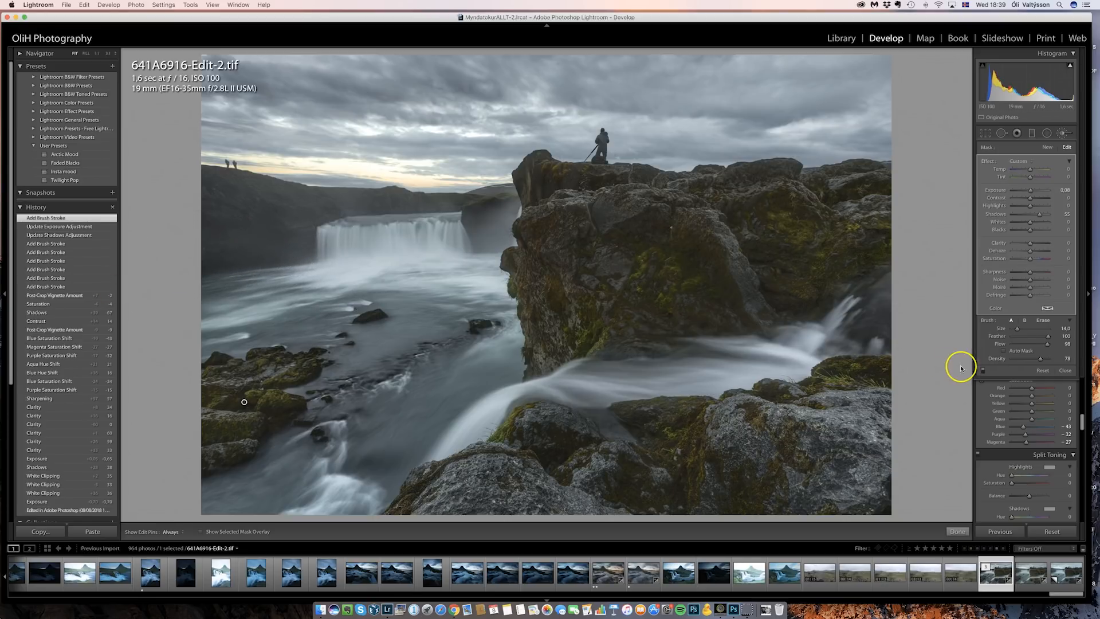
pyautogui.scroll(-2, 490, 244)
pyautogui.moveTo(491, 234); pyautogui.dragTo(487, 241)
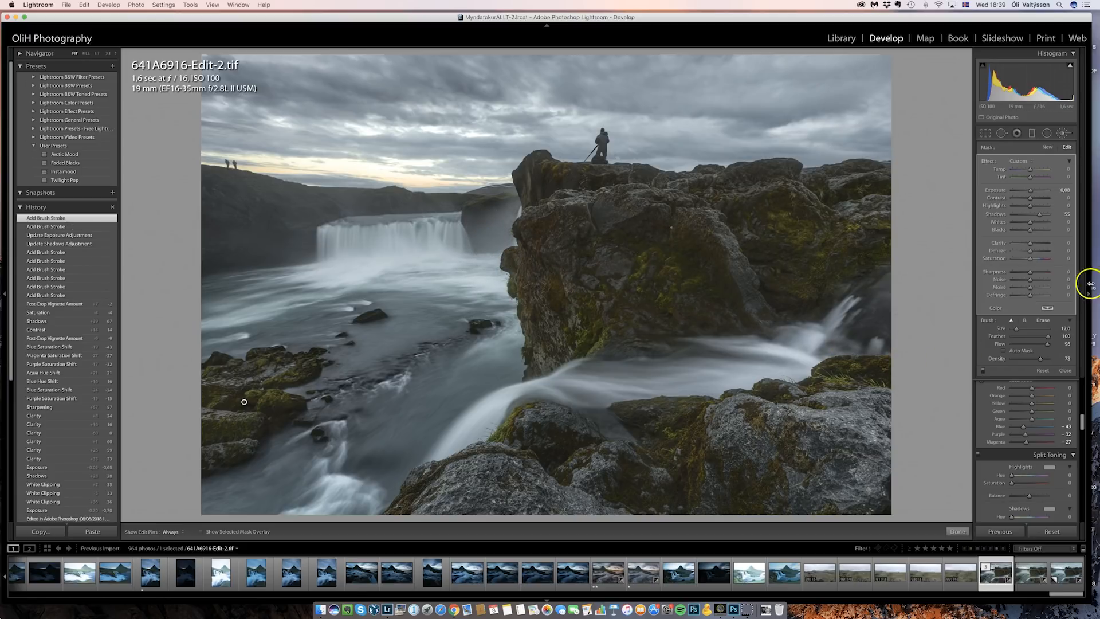
pyautogui.click(1063, 131)
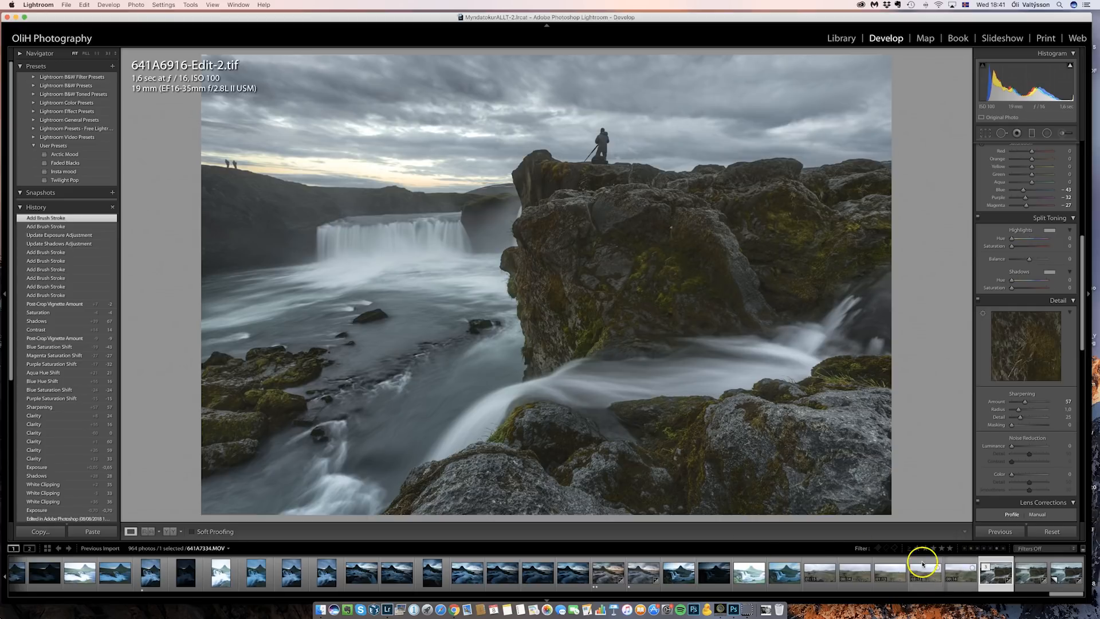
# Step: Open the export settings for 641A6916-Edit-2.tif and choose the Desktop as the destination folder
pyautogui.rightClick(987, 580)
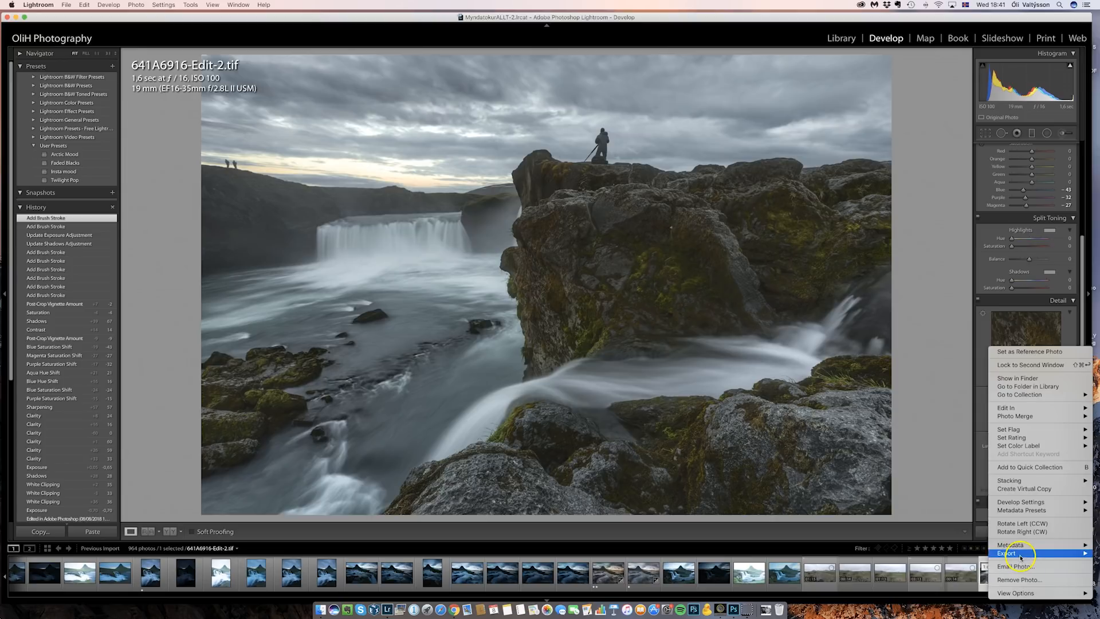
pyautogui.moveTo(1020, 557)
pyautogui.click(924, 473)
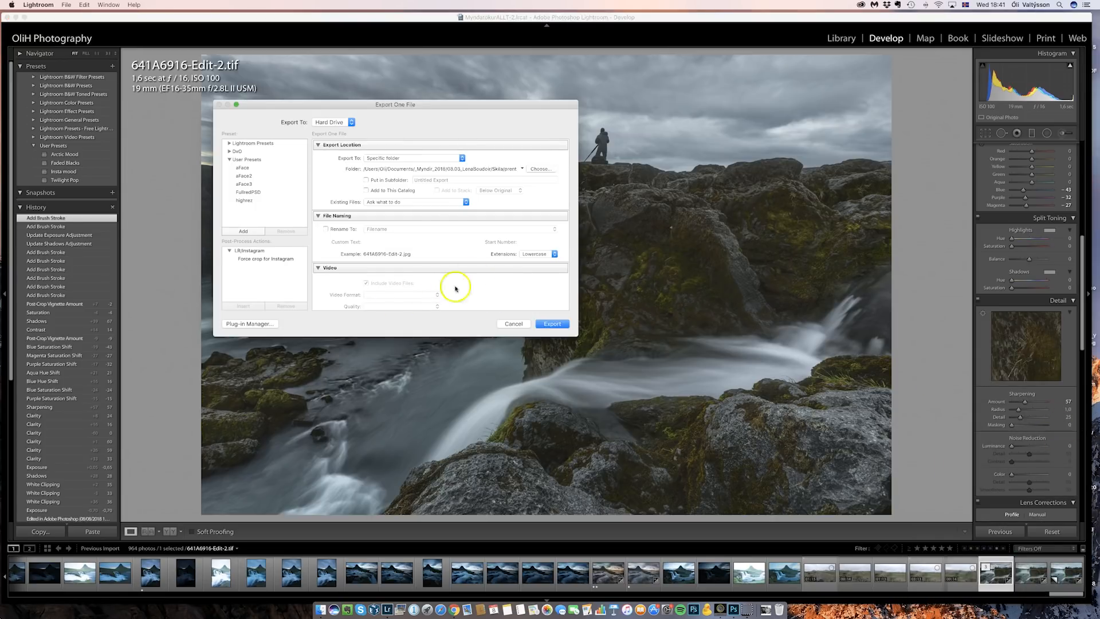
pyautogui.click(539, 169)
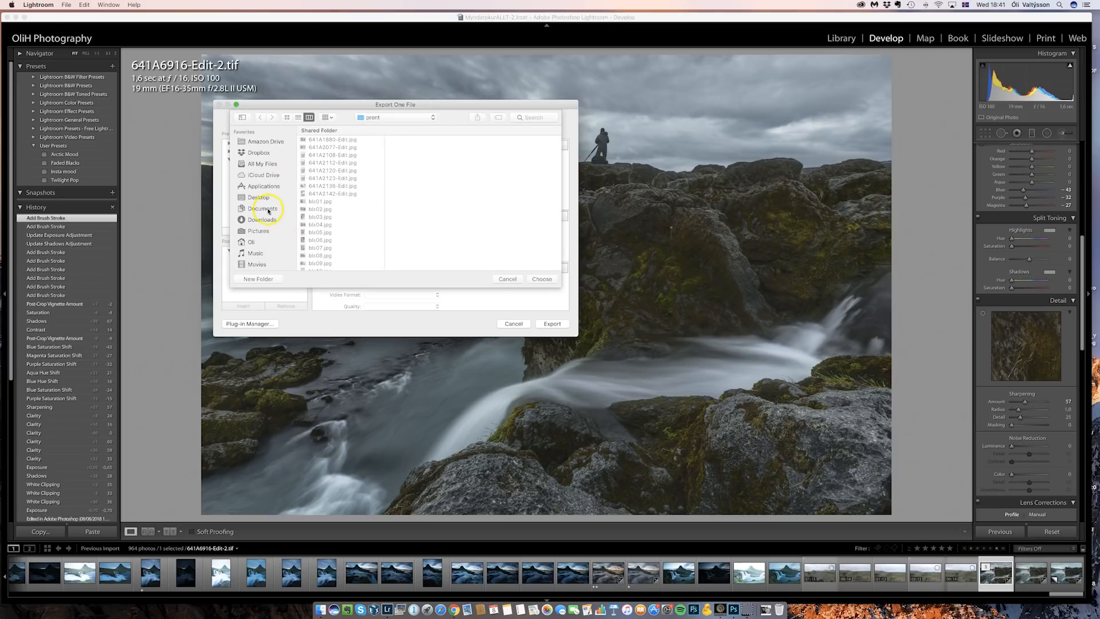
pyautogui.click(259, 197)
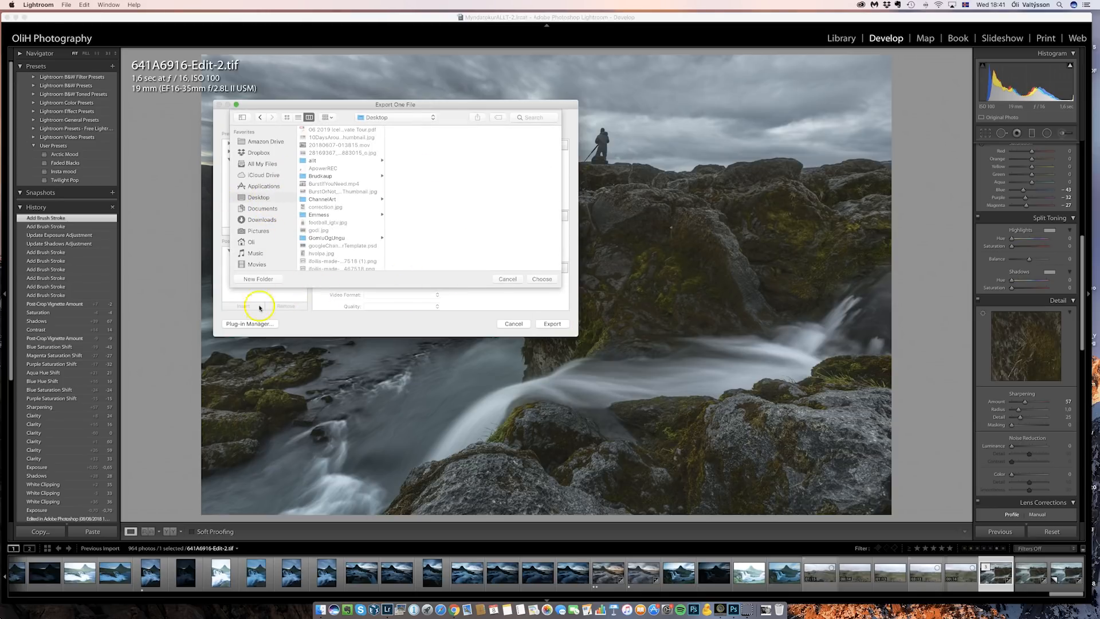
pyautogui.click(543, 280)
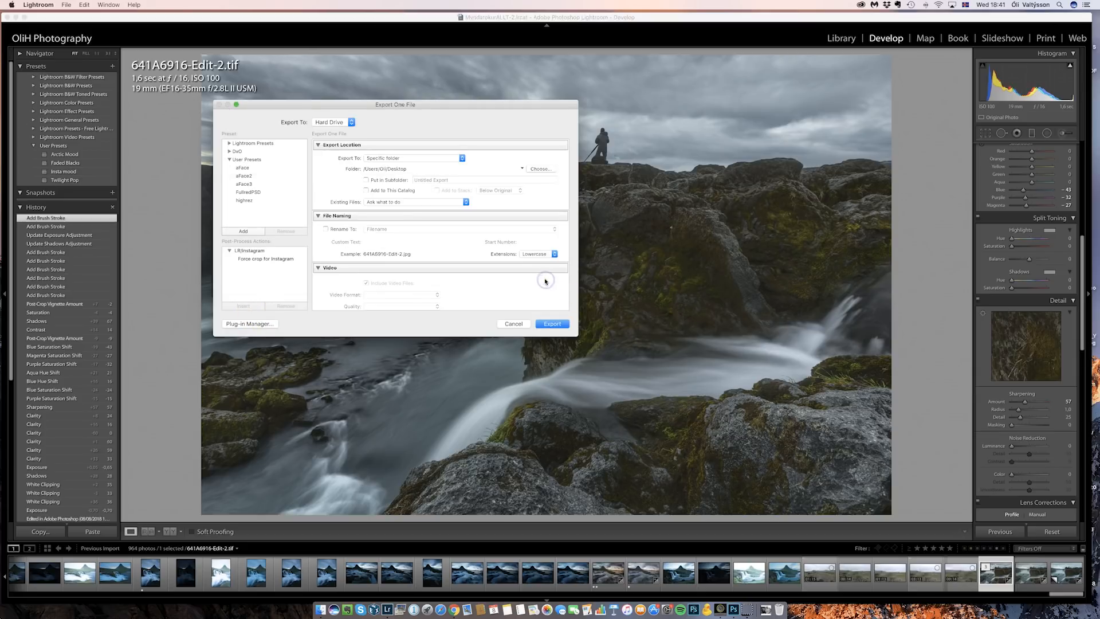
# Step: Turn on file renaming with the Custom Name template and enter Godafoss as the custom text
pyautogui.click(339, 230)
pyautogui.click(374, 229)
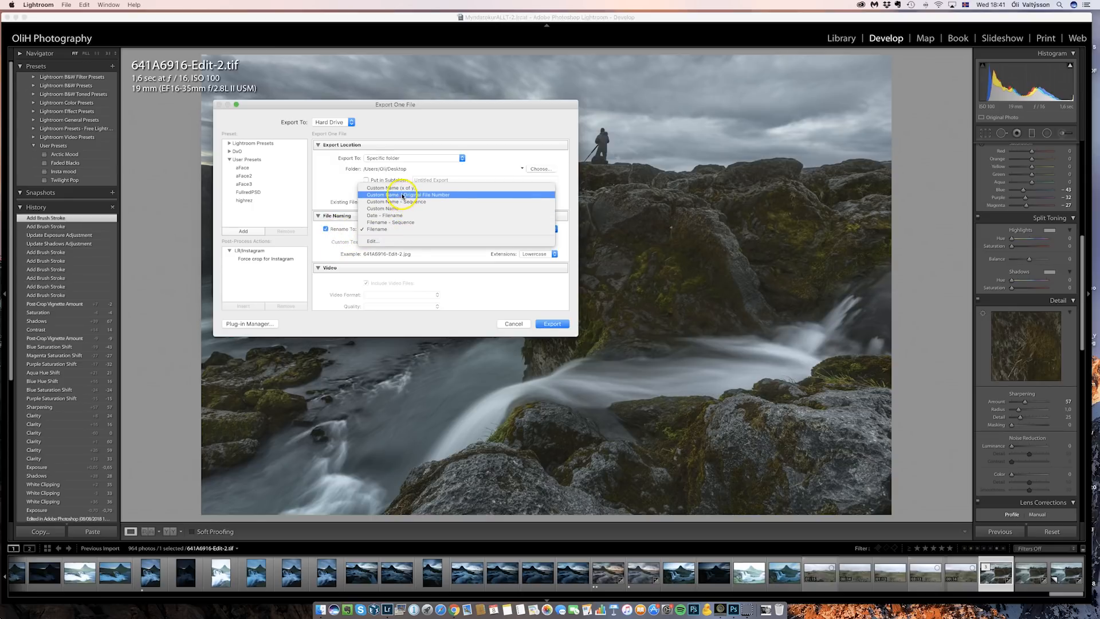
pyautogui.click(404, 208)
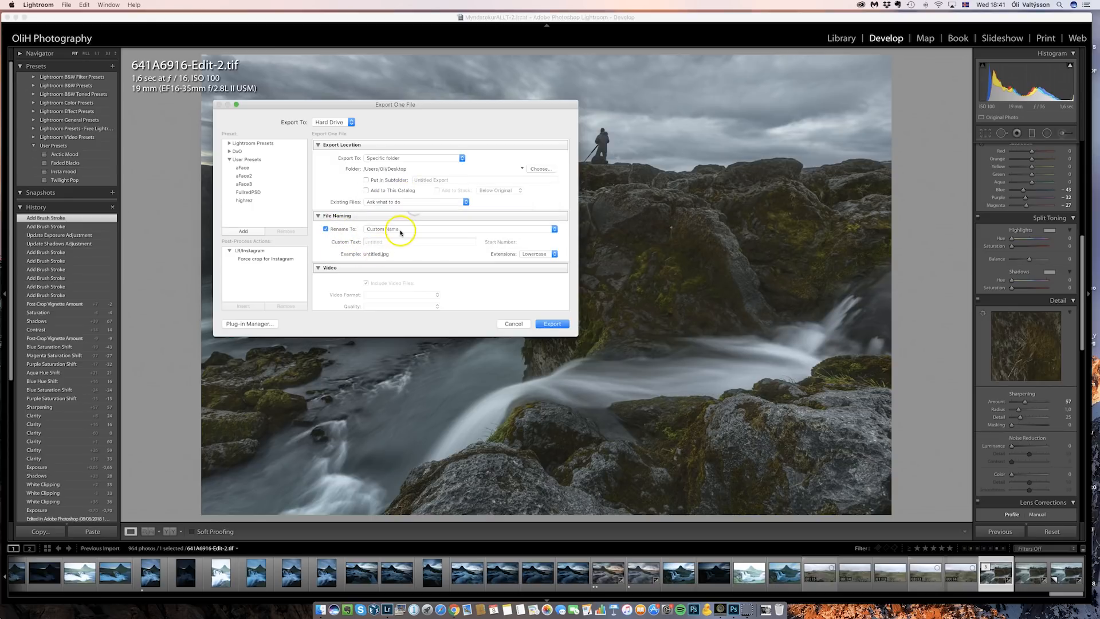
pyautogui.click(407, 229)
pyautogui.click(413, 230)
pyautogui.click(409, 242)
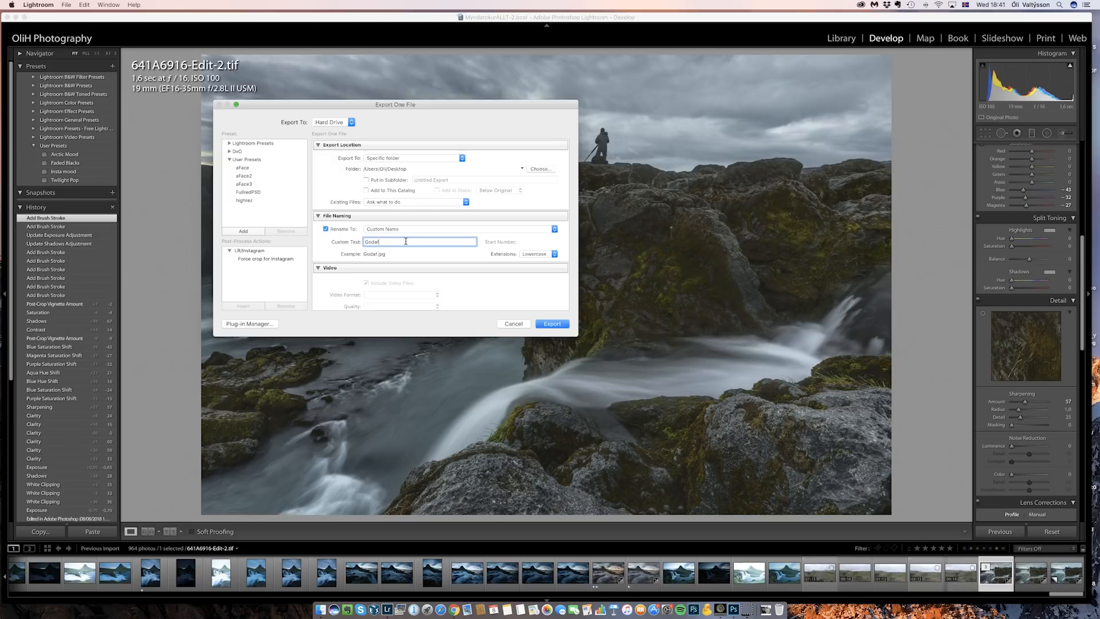
# Step: Set the exported JPEG's color space to sRGB in the file settings
pyautogui.scroll(-5, 486, 279)
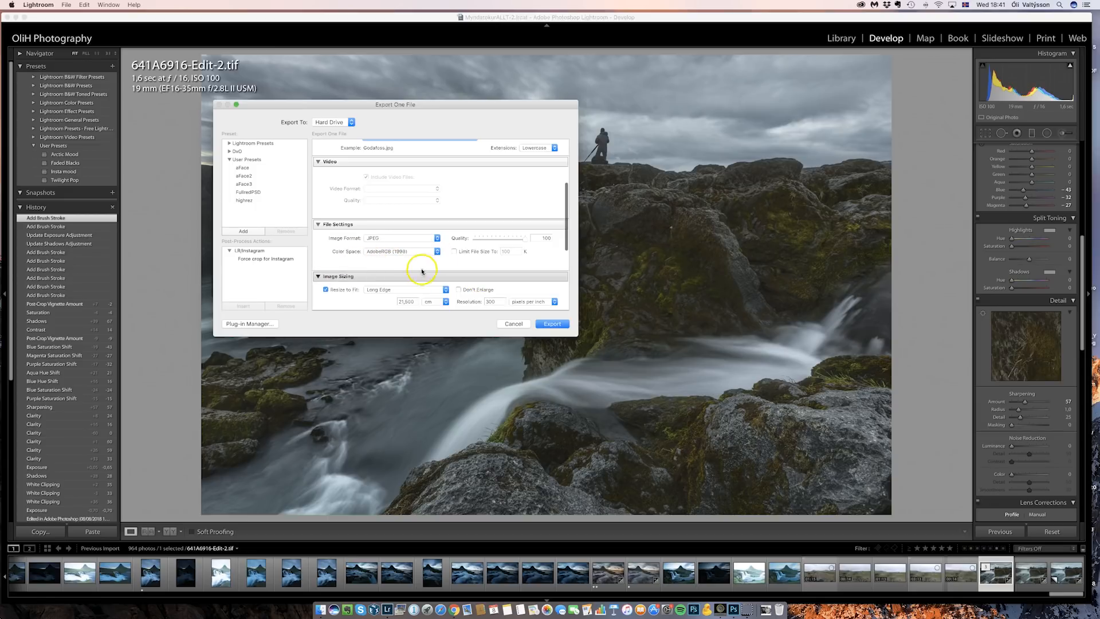
pyautogui.scroll(-2, 389, 263)
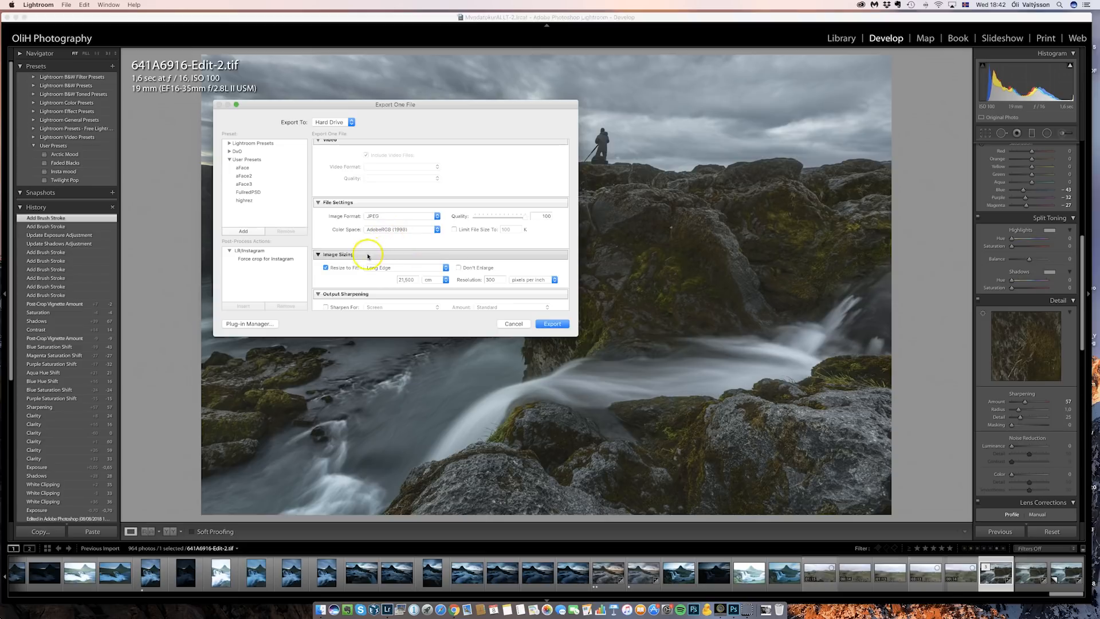
pyautogui.click(383, 231)
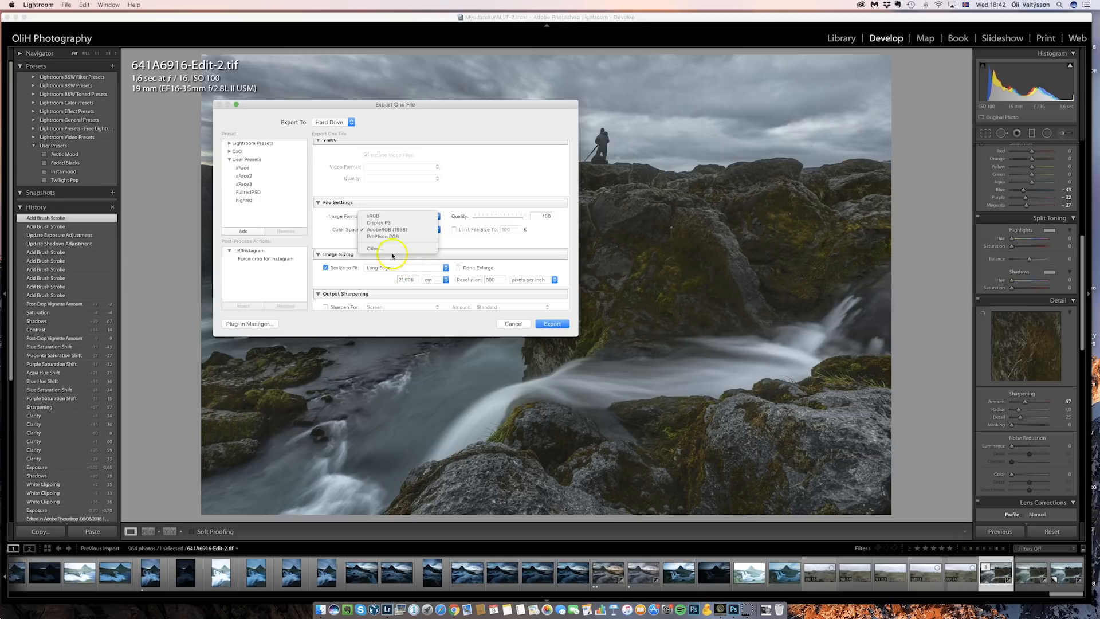
pyautogui.click(394, 217)
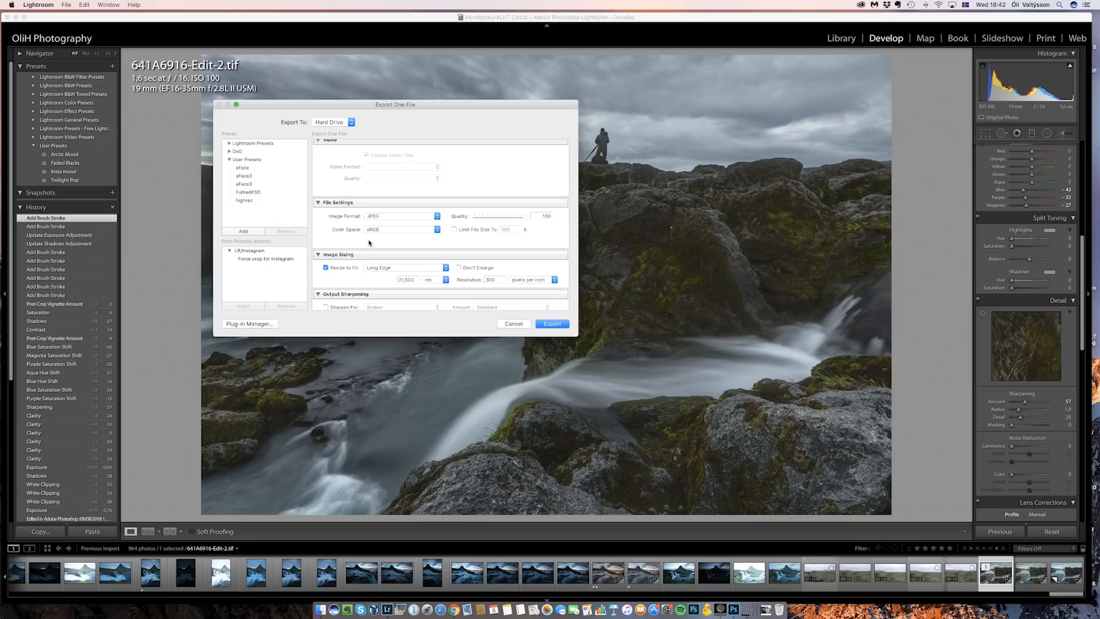
# Step: Switch the image sizing unit to pixels and set the resolution to 72 pixels per inch
pyautogui.click(434, 279)
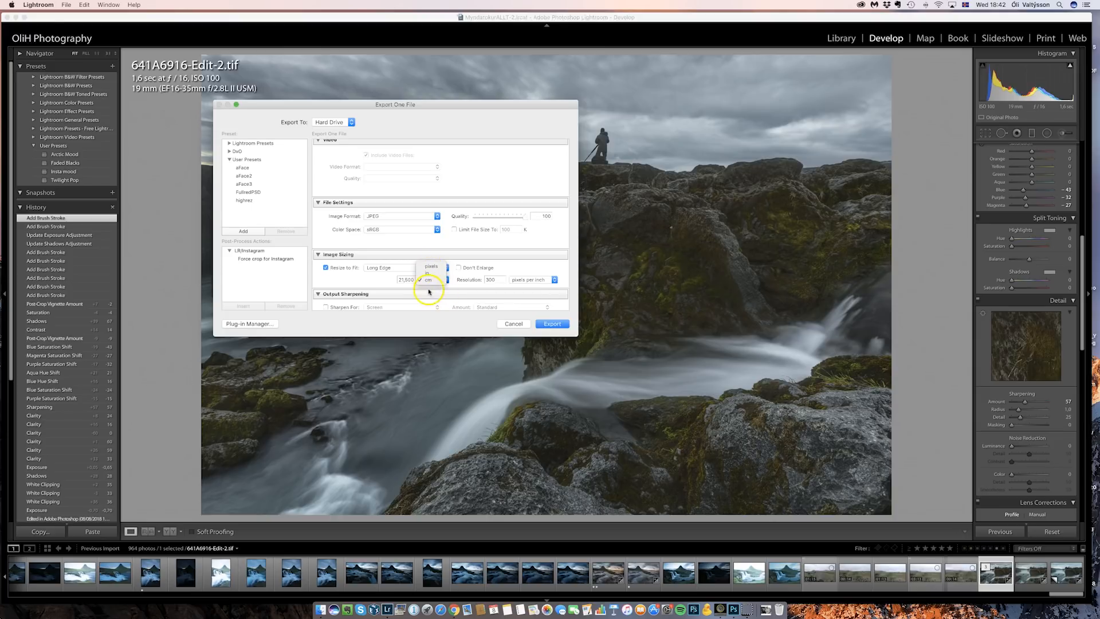
pyautogui.click(431, 267)
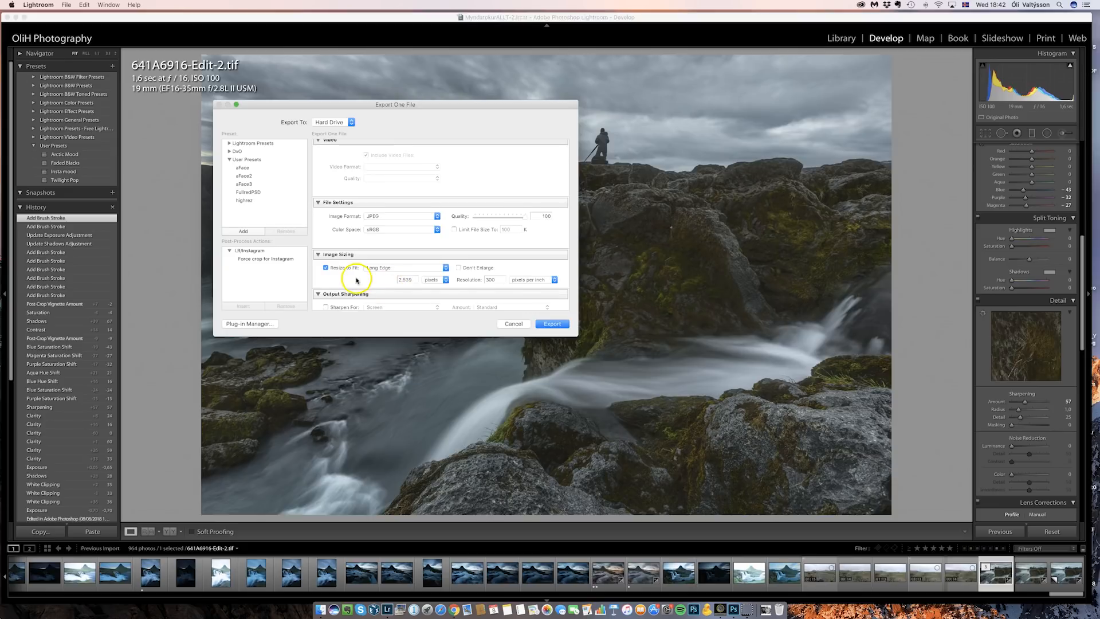
pyautogui.scroll(-2, 356, 280)
pyautogui.click(501, 265)
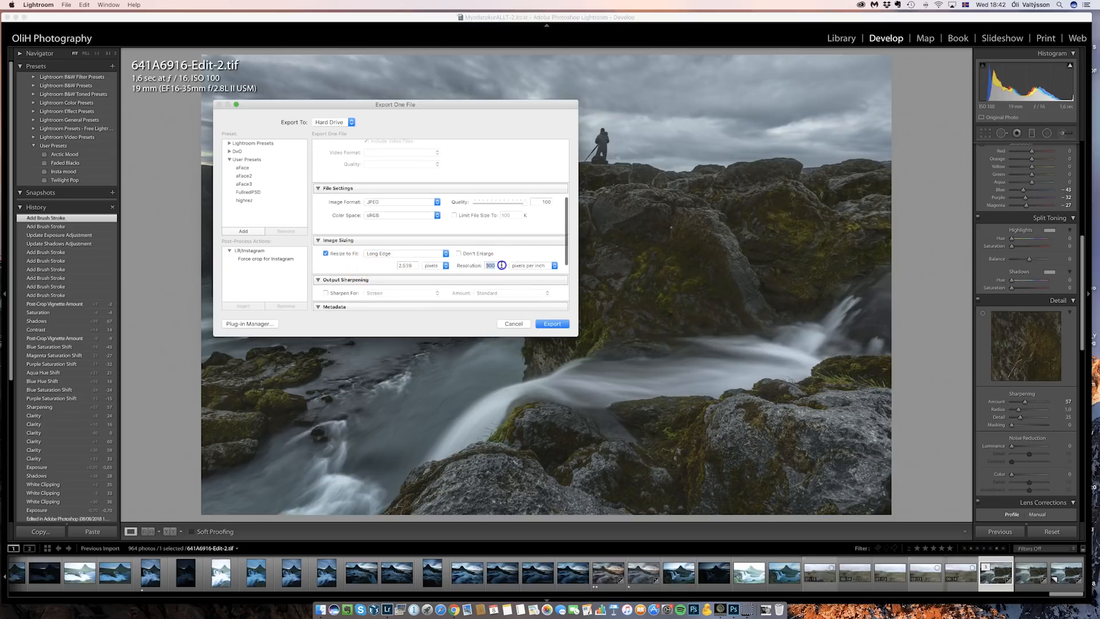
pyautogui.write('72')
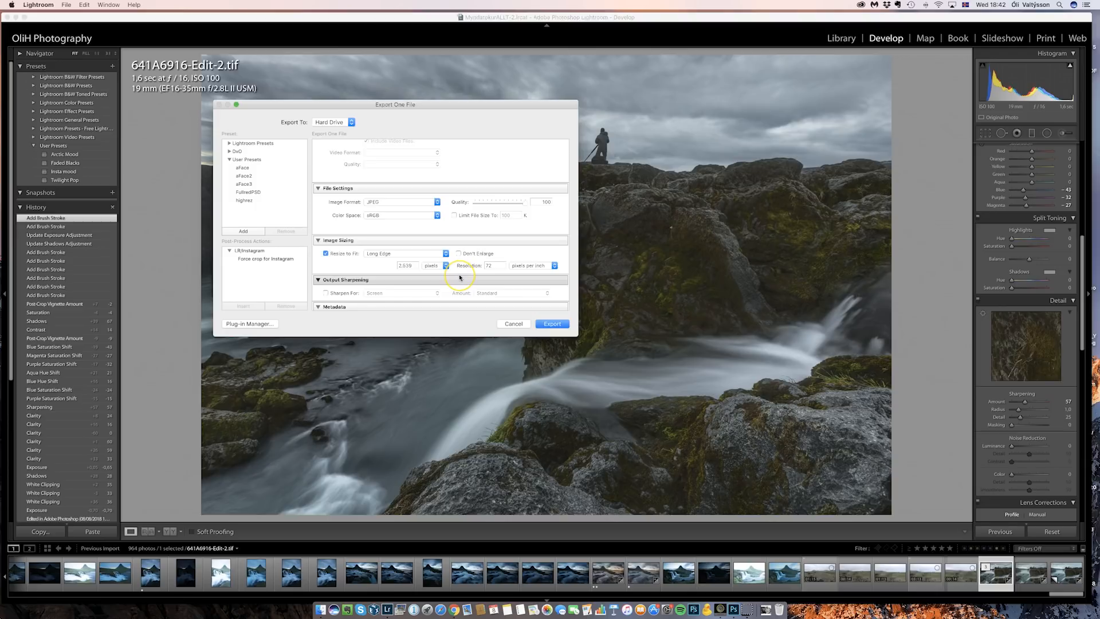
# Step: Set the long edge of the exported image to 2048 pixels
pyautogui.moveTo(413, 266); pyautogui.dragTo(362, 268)
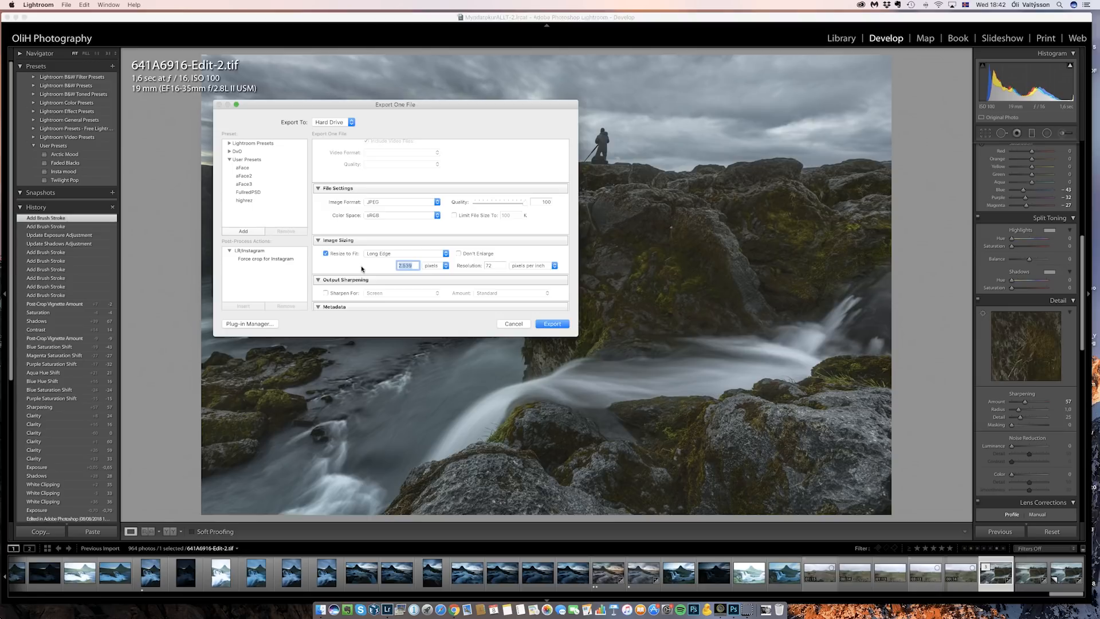
pyautogui.write('2048')
pyautogui.click(376, 264)
pyautogui.click(354, 264)
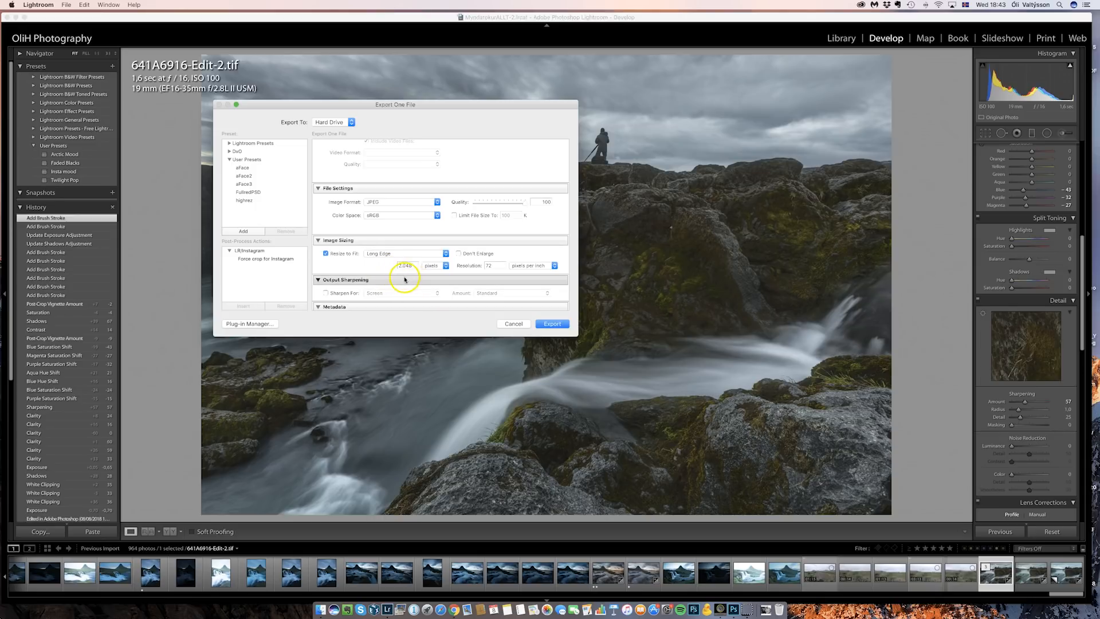
# Step: Enable the watermark for the exported image and run the export
pyautogui.scroll(-5, 427, 279)
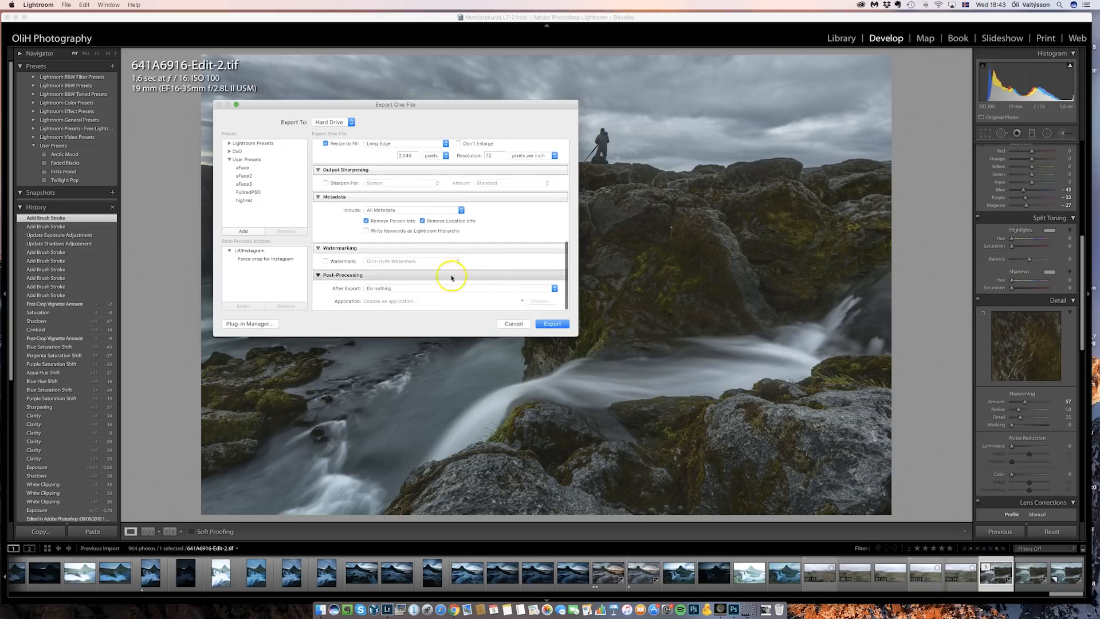
pyautogui.click(326, 262)
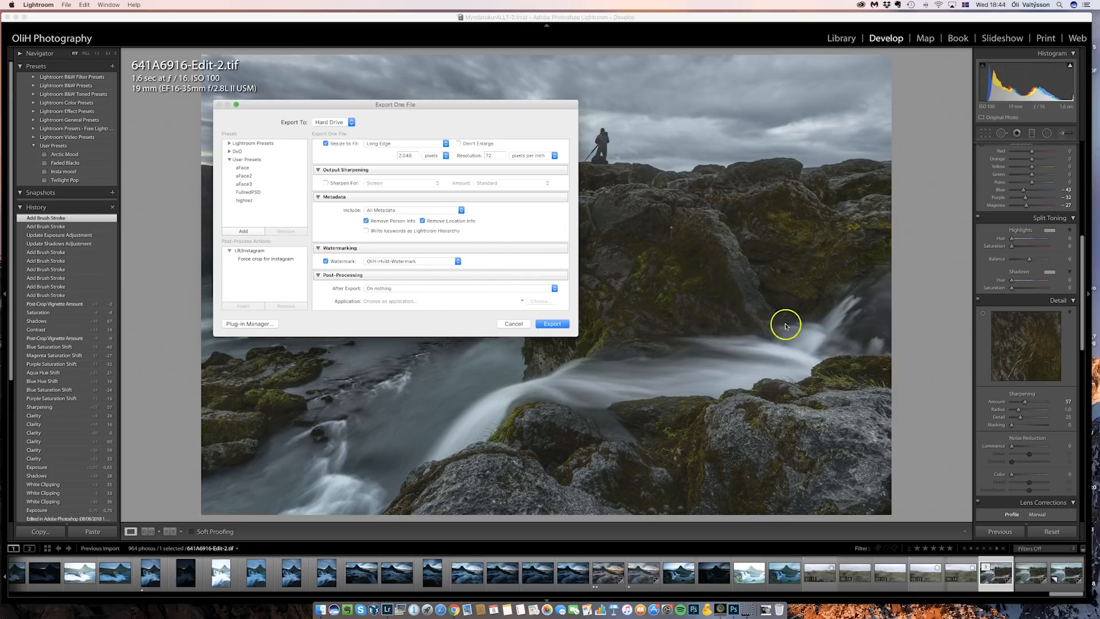
pyautogui.click(552, 324)
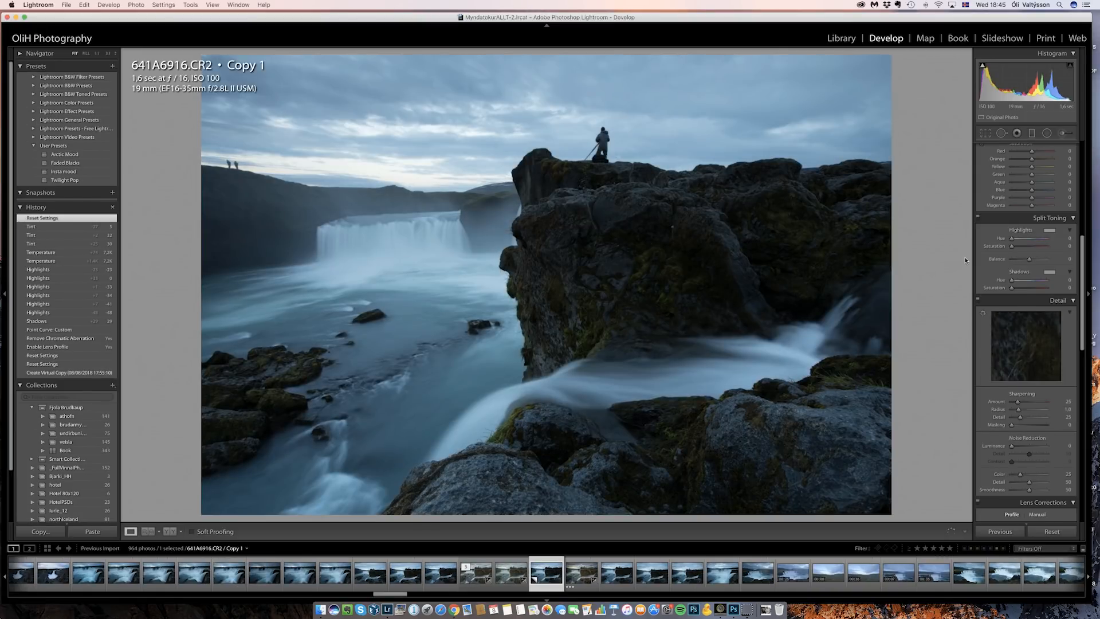
# Step: Go from the unedited virtual copy to 641A6916-Edit.tif to compare the versions of the waterfall photo
pyautogui.press('Right')
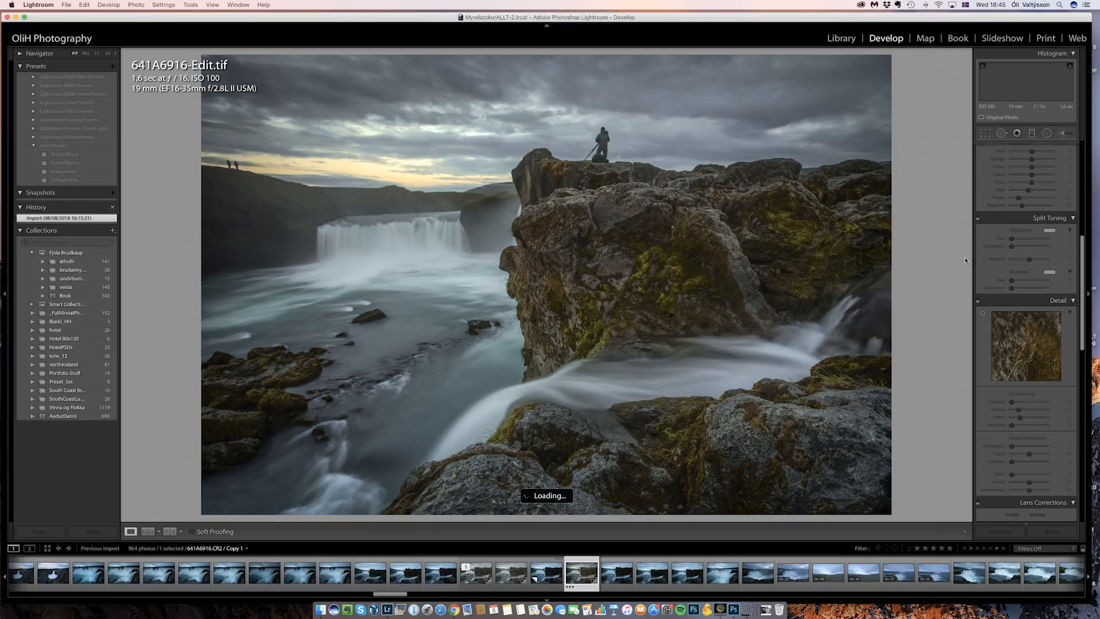